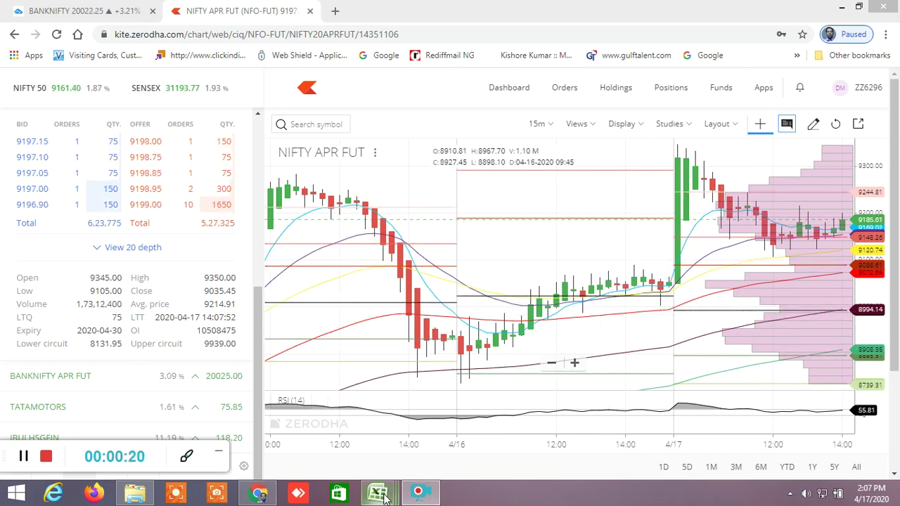
Switch to the BUY LEVEL AND SELL LEVEL CUM SCREENER workbook in Excel and open the ALLBUY SELL LEVELSCUM SCREENER1 sheet.
{"action": "key", "text": "alt+Tab"}
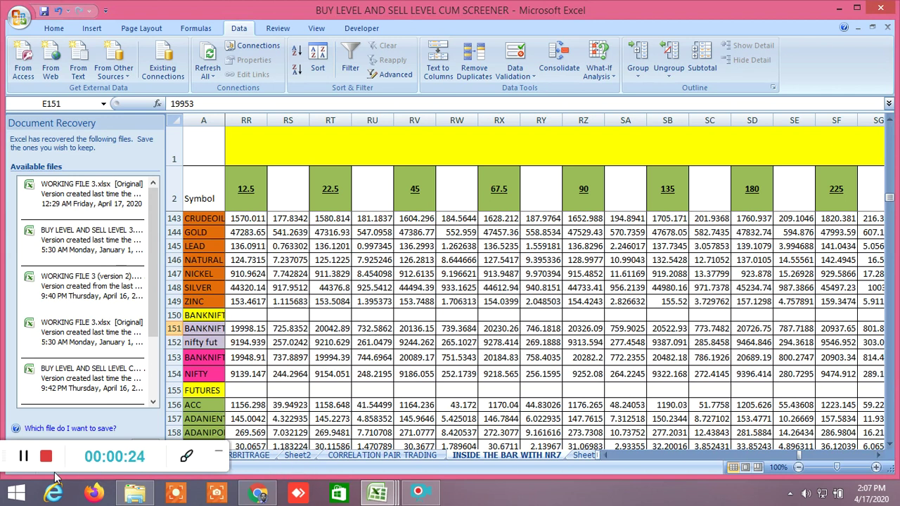
{"action": "left_click_drag", "start_coordinate": [6, 458], "coordinate": [31, 337]}
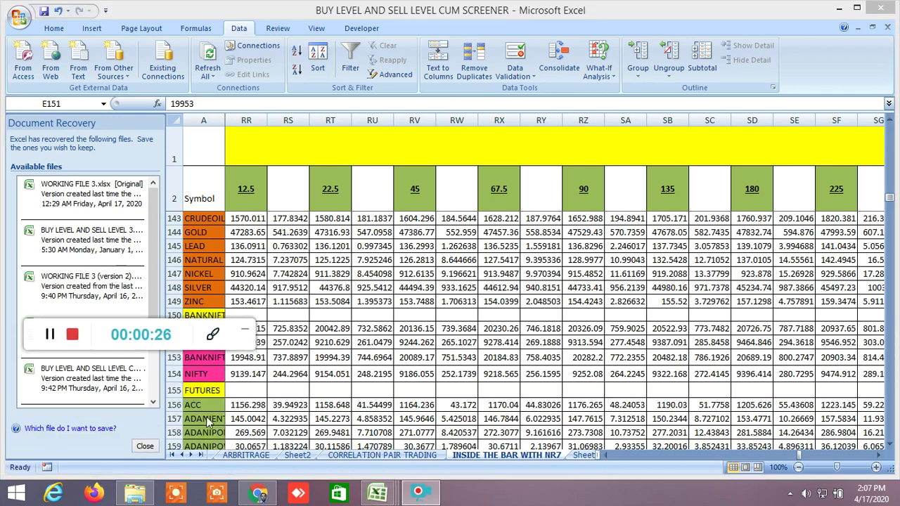
{"action": "left_click", "coordinate": [180, 455]}
{"action": "left_click", "coordinate": [180, 455]}
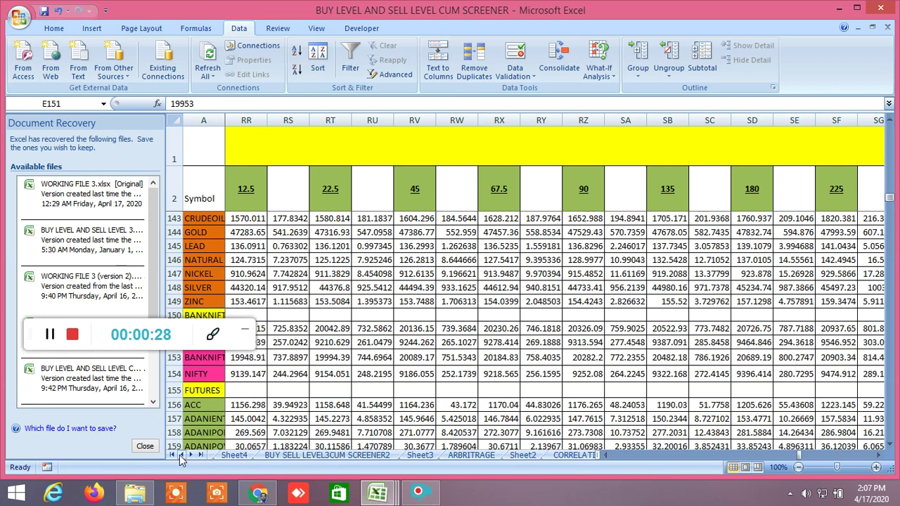
{"action": "left_click", "coordinate": [180, 455]}
{"action": "left_click", "coordinate": [181, 455]}
{"action": "left_click", "coordinate": [274, 455]}
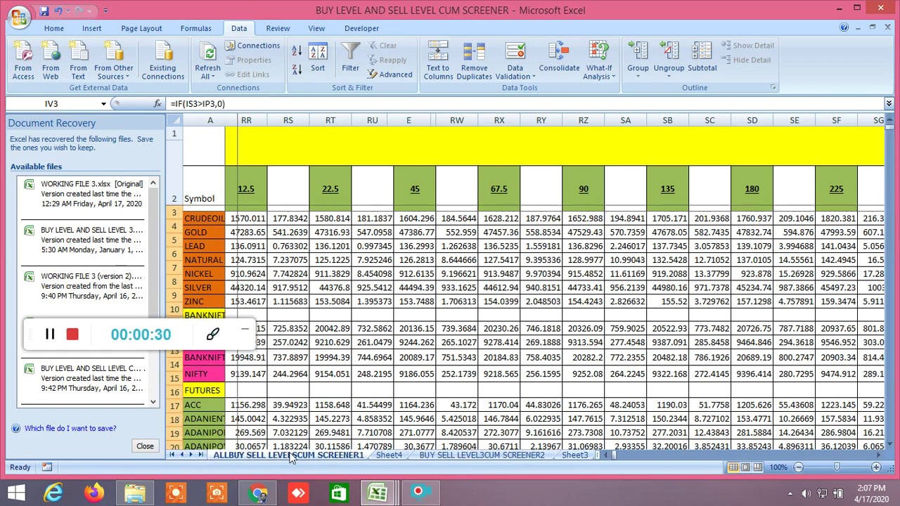
Find the NIFTY & BANKNIFTY section and select the high cell B151 of the BANKNIFTY futures row.
{"action": "scroll", "coordinate": [440, 376], "scroll_direction": "down", "scroll_amount": 20}
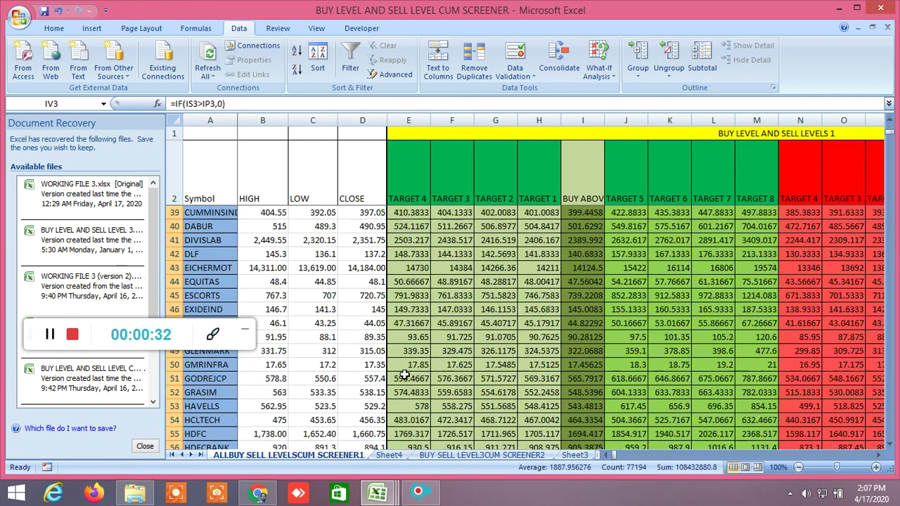
{"action": "scroll", "coordinate": [378, 375], "scroll_direction": "down", "scroll_amount": 17}
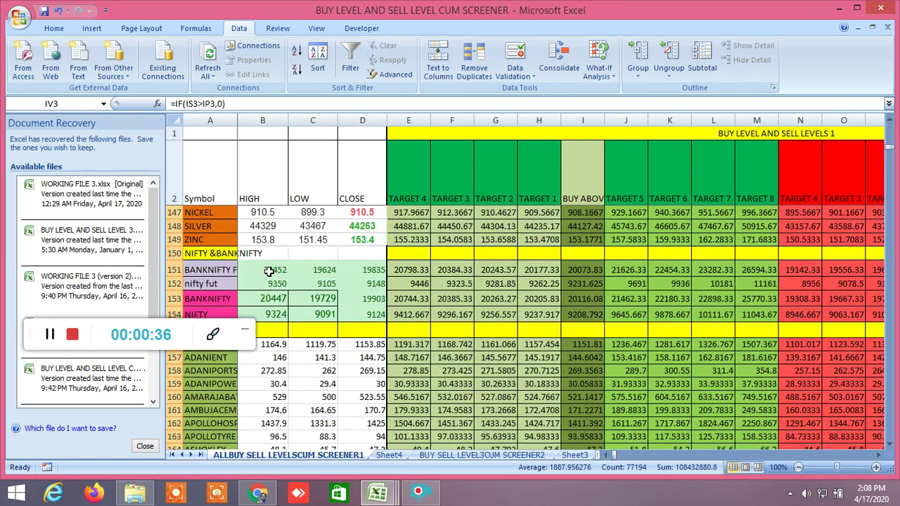
{"action": "left_click", "coordinate": [269, 271]}
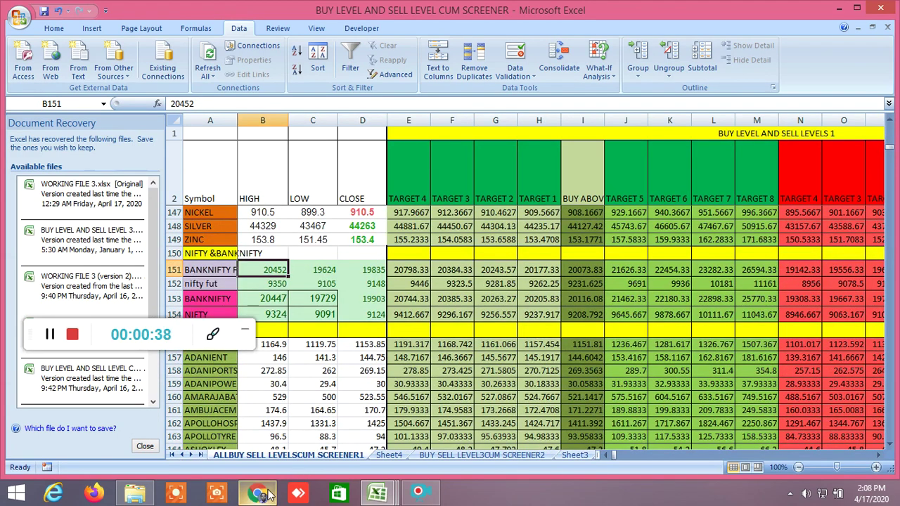
Switch to the Kite page in Chrome and expand the market depth of BANKNIFTY APR FUT to examine its price figures.
{"action": "left_click", "coordinate": [259, 492]}
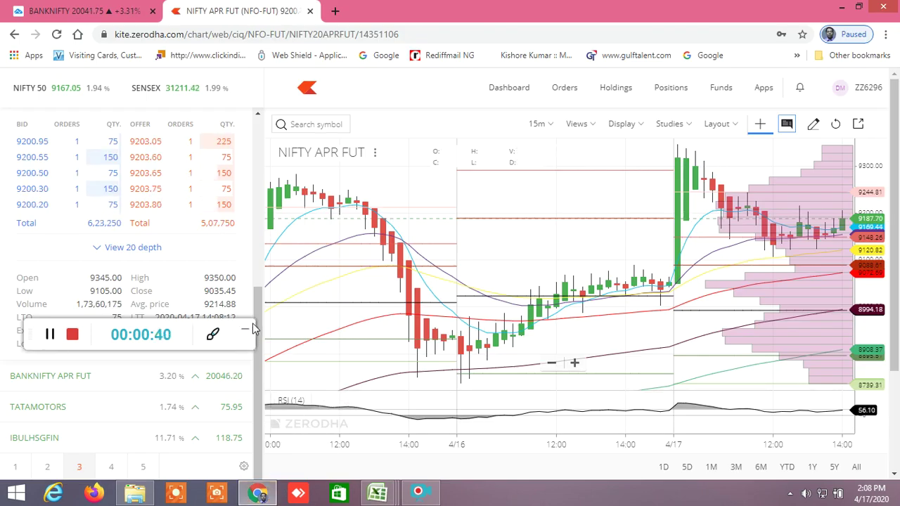
{"action": "mouse_move", "coordinate": [172, 382]}
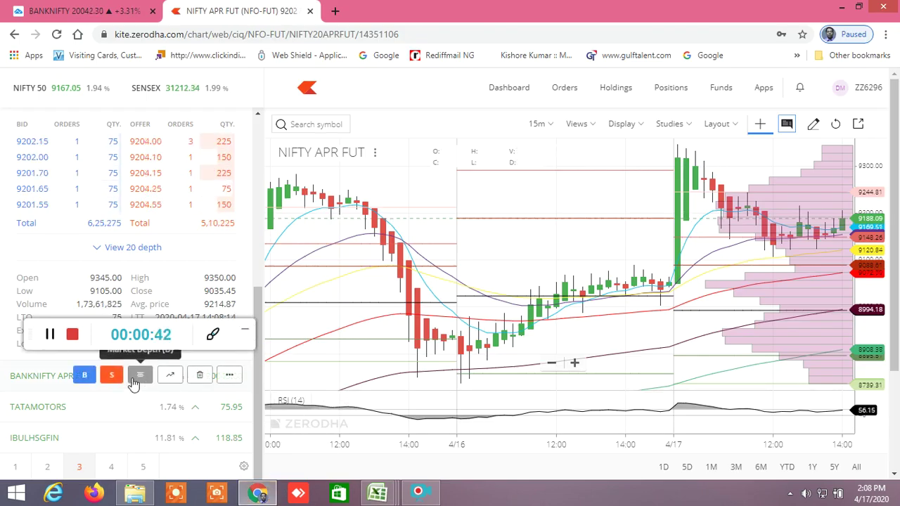
{"action": "left_click", "coordinate": [140, 374]}
{"action": "left_click_drag", "start_coordinate": [260, 364], "coordinate": [264, 427]}
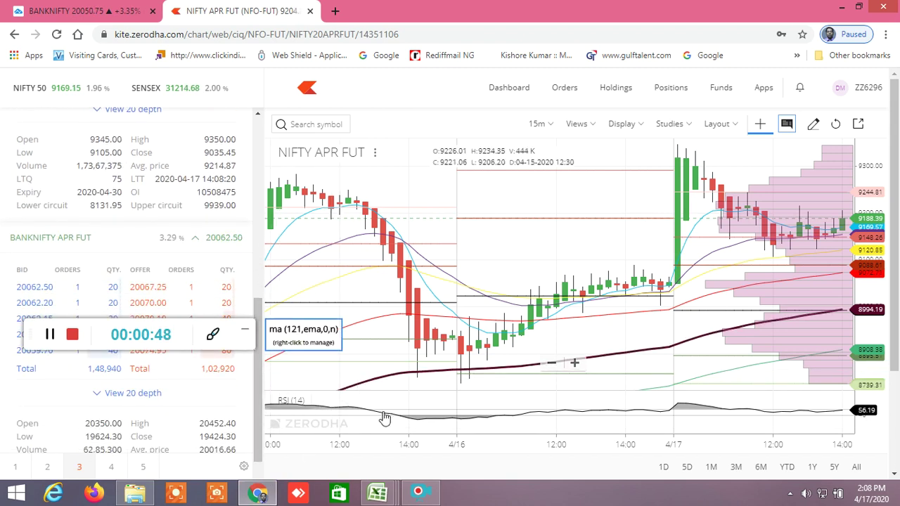
Set the BANKNIFTY futures close in D151 of the Excel sheet to 20093, rechecking the live price in Chrome before confirming.
{"action": "mouse_move", "coordinate": [378, 494]}
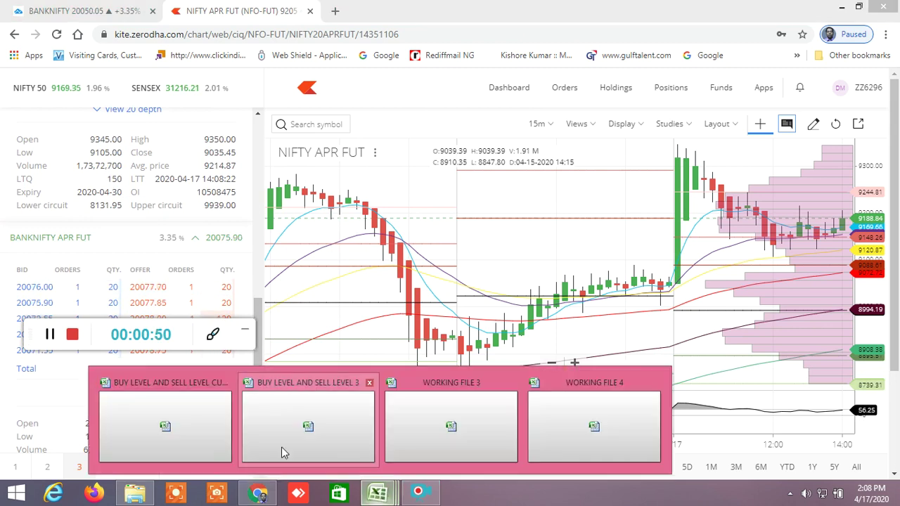
{"action": "left_click", "coordinate": [206, 433]}
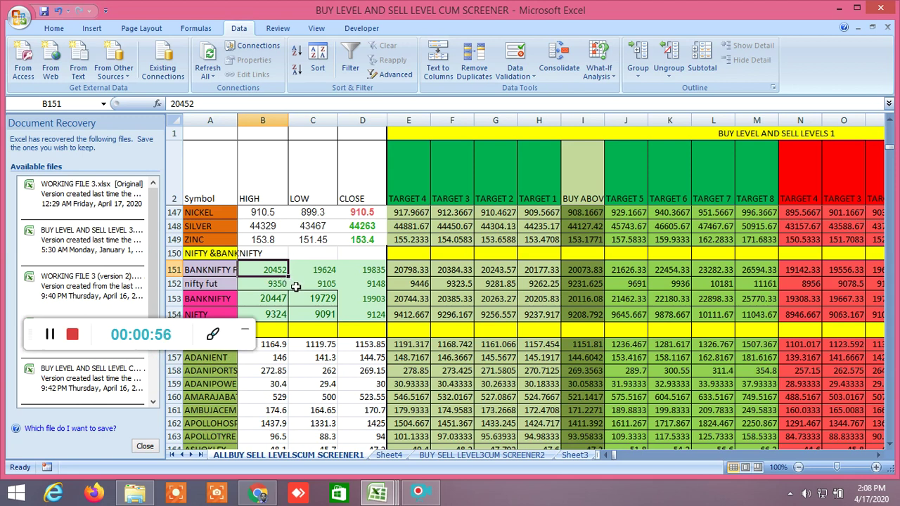
{"action": "left_click", "coordinate": [370, 270]}
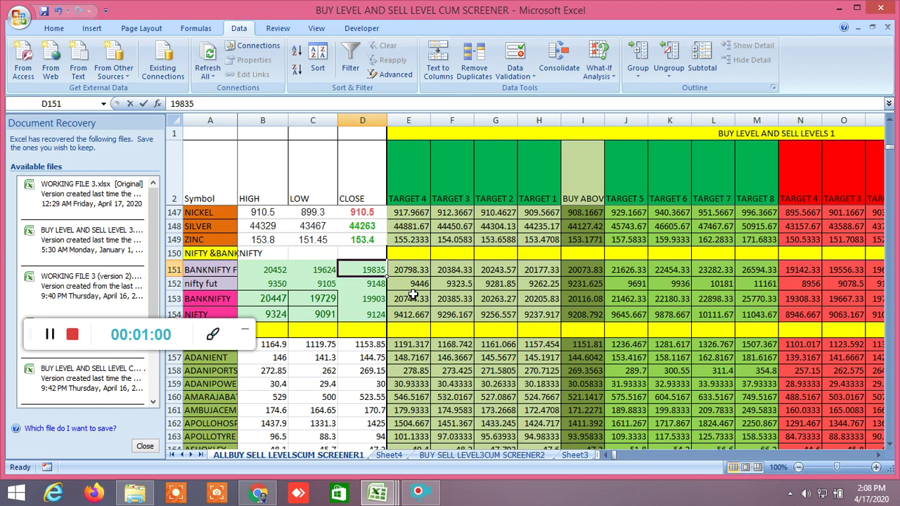
{"action": "type", "text": "20093"}
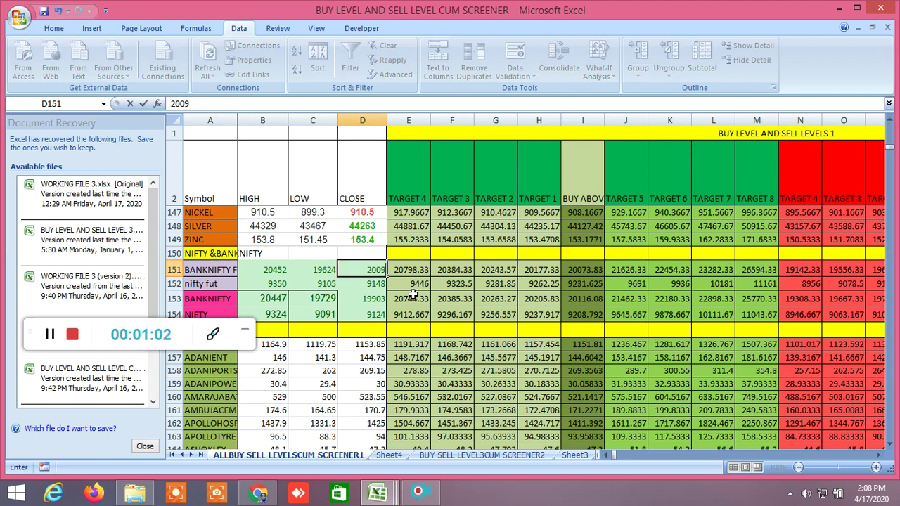
{"action": "left_click", "coordinate": [257, 494]}
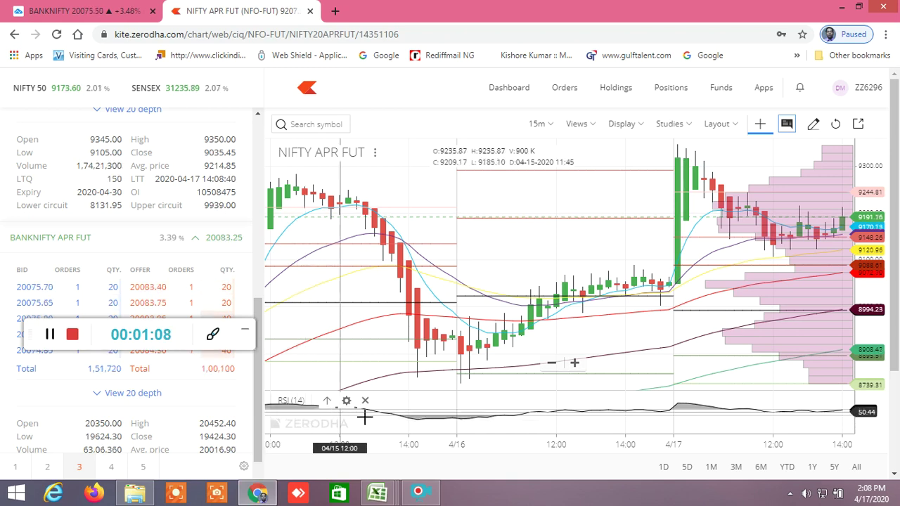
{"action": "mouse_move", "coordinate": [385, 497]}
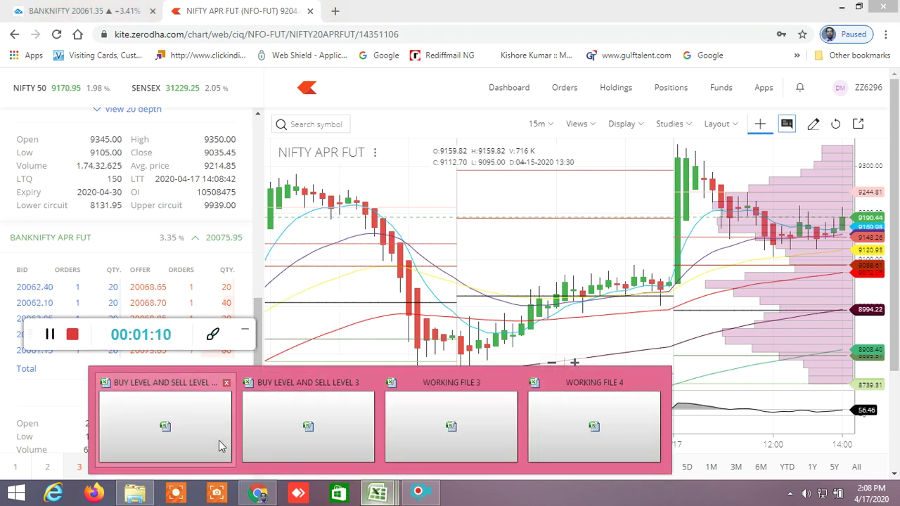
{"action": "left_click", "coordinate": [208, 432]}
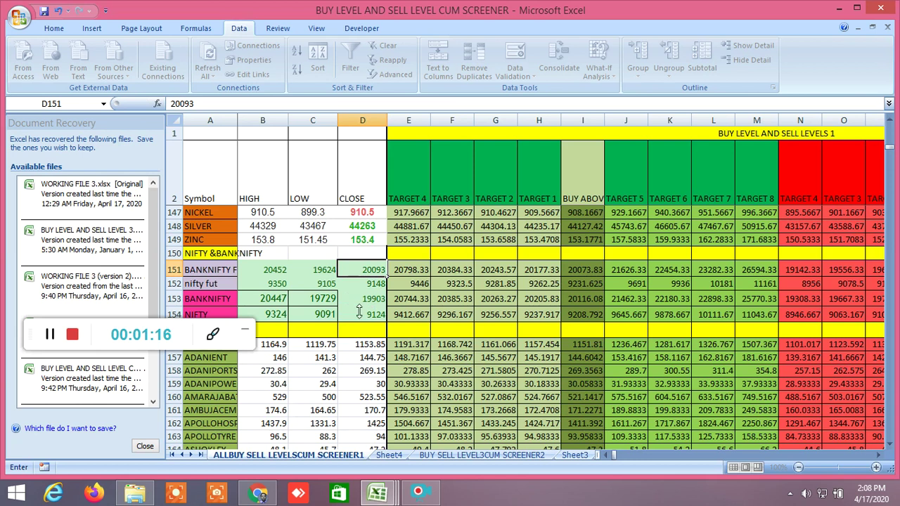
{"action": "key", "text": "Return"}
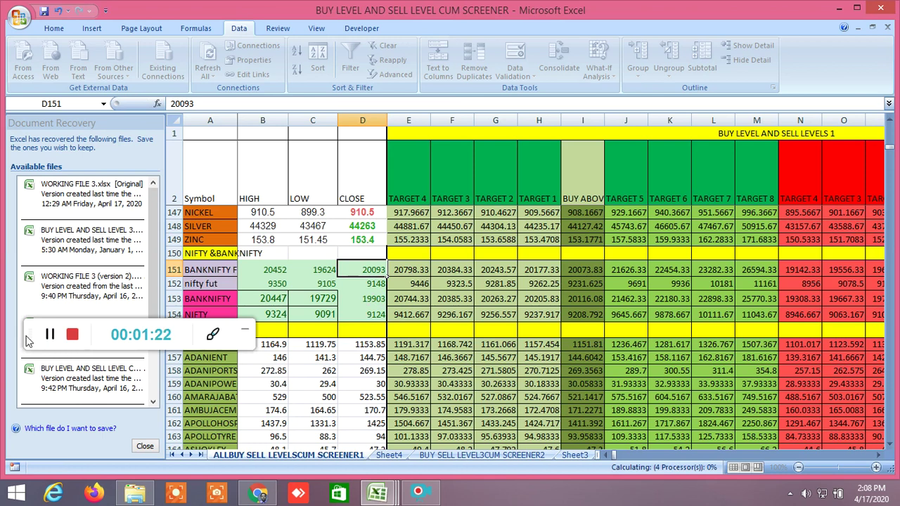
Check the current BANKNIFTY APR FUT price in Chrome and set its close in D151 of the Excel sheet to 20043.
{"action": "left_click_drag", "start_coordinate": [32, 335], "coordinate": [3, 428]}
{"action": "left_click", "coordinate": [360, 270]}
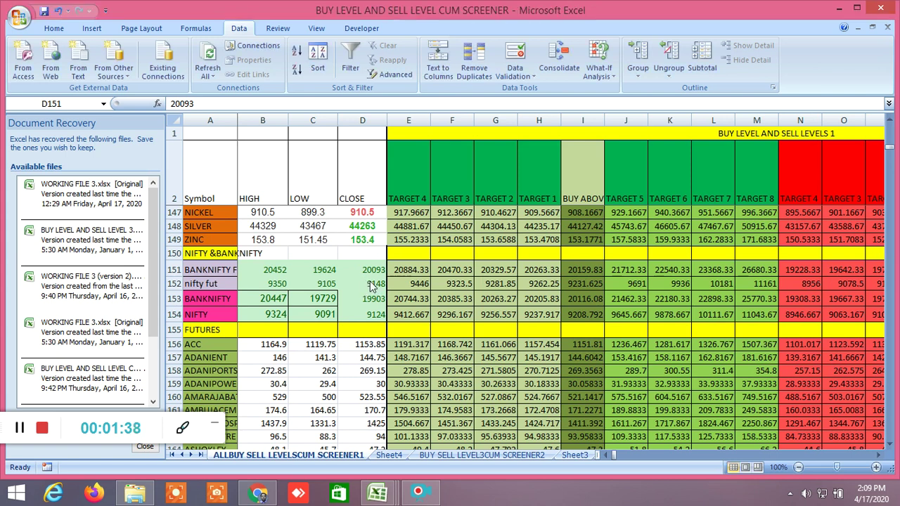
{"action": "left_click", "coordinate": [258, 492]}
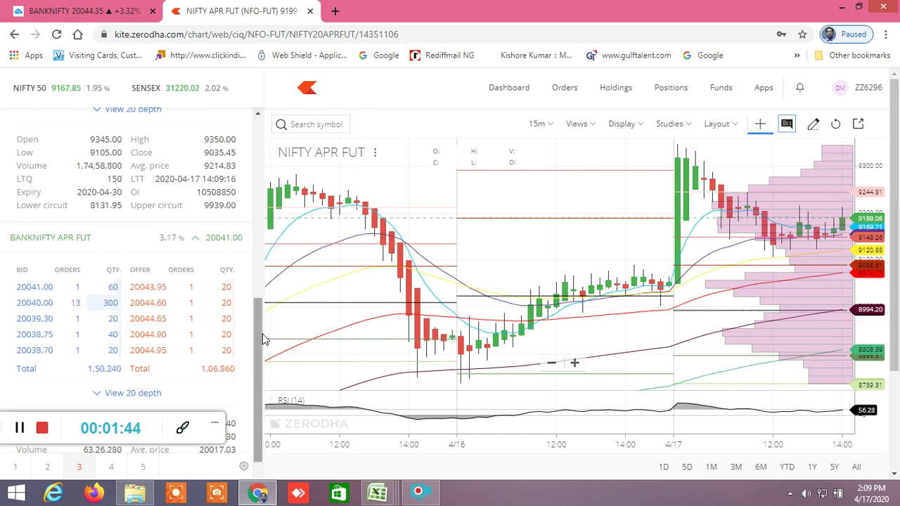
{"action": "mouse_move", "coordinate": [386, 494]}
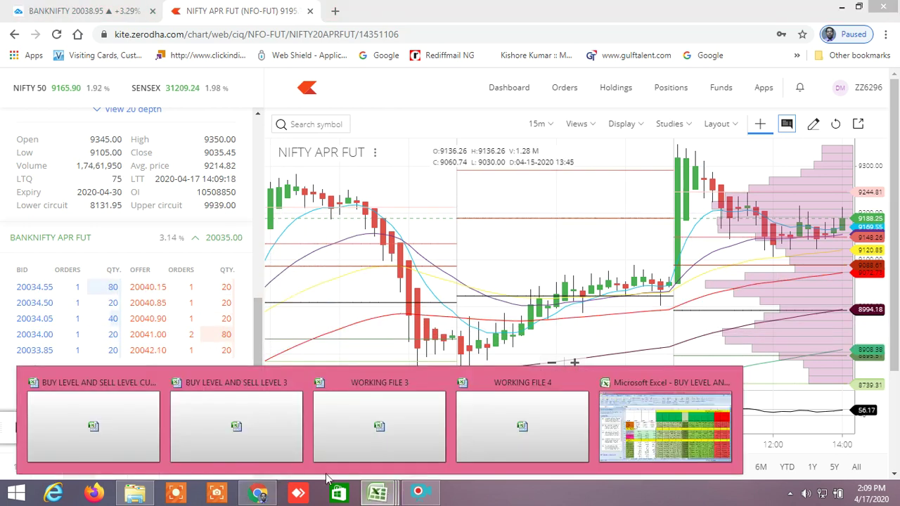
{"action": "left_click", "coordinate": [114, 432]}
{"action": "left_click", "coordinate": [361, 301]}
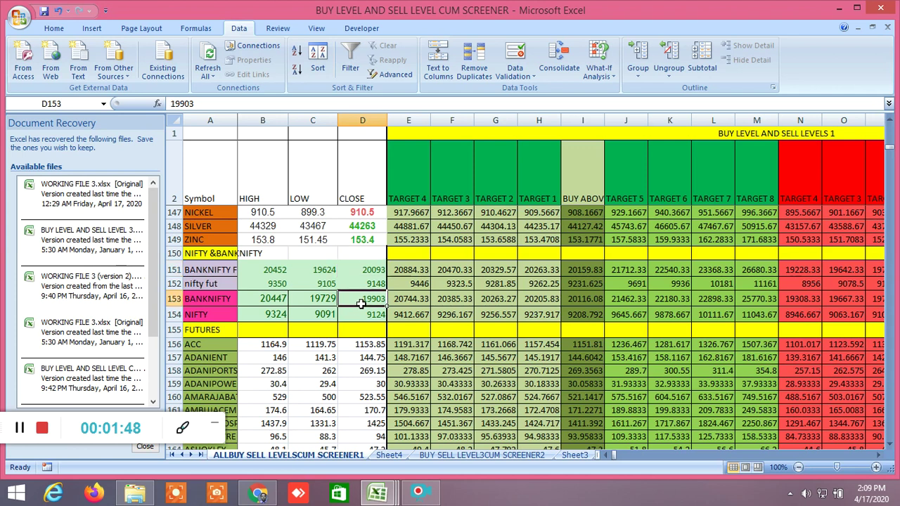
{"action": "left_click", "coordinate": [374, 272]}
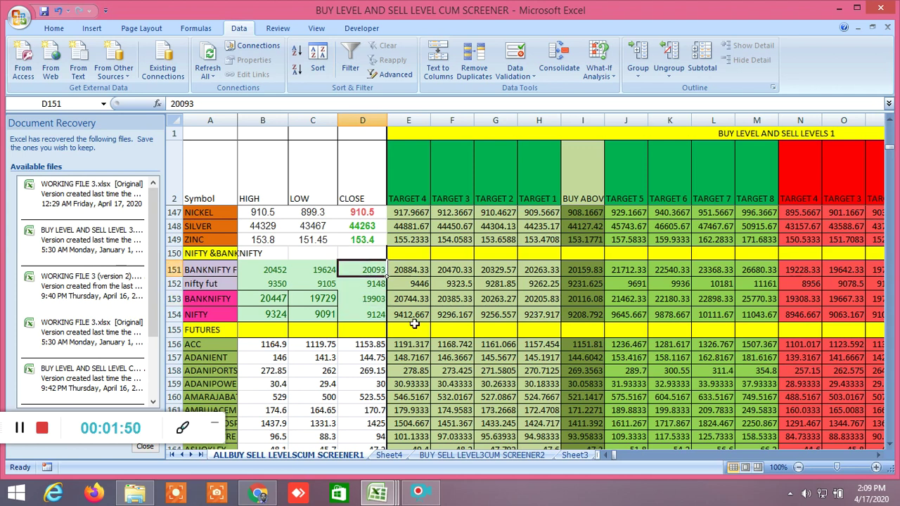
{"action": "type", "text": "2"}
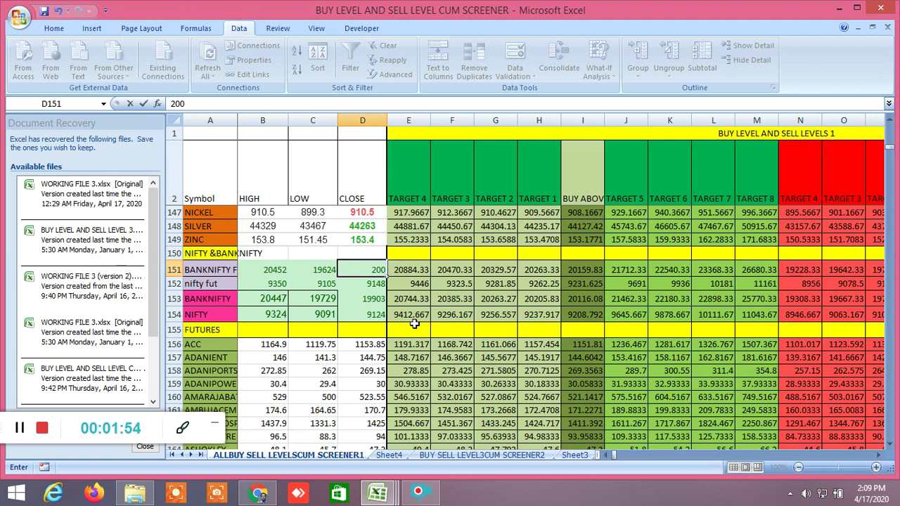
{"action": "left_click", "coordinate": [366, 284]}
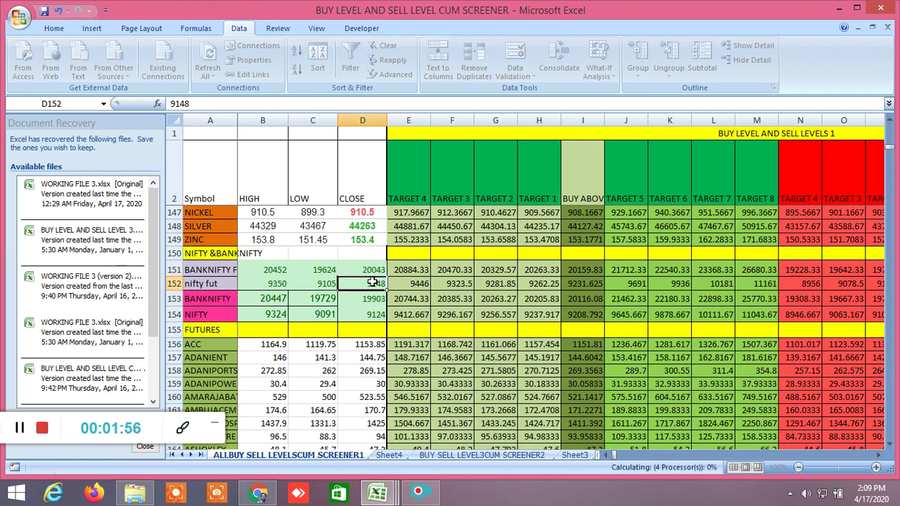
Look up the NIFTY APR FUT price on Kite in Chrome and set the nifty fut close in D152 in Excel to 9195.
{"action": "left_click", "coordinate": [259, 492]}
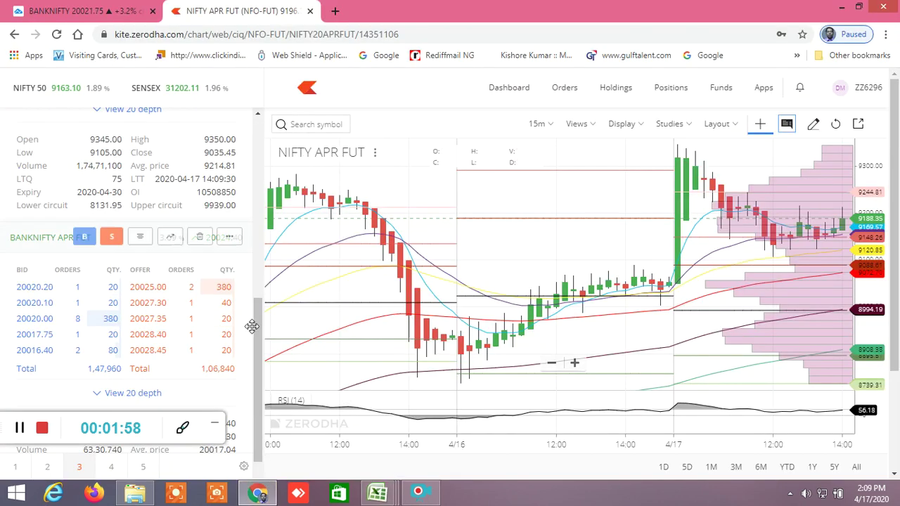
{"action": "left_click_drag", "start_coordinate": [258, 326], "coordinate": [253, 259]}
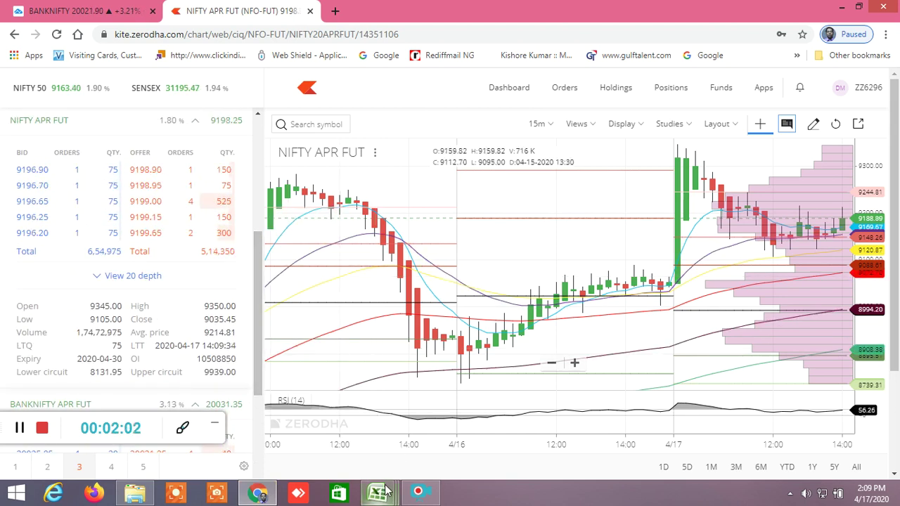
{"action": "mouse_move", "coordinate": [378, 493]}
{"action": "left_click", "coordinate": [197, 431]}
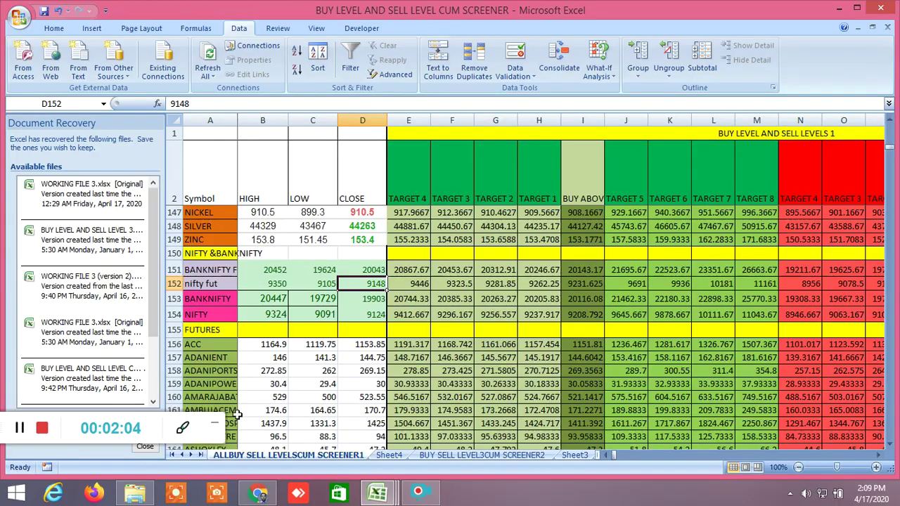
{"action": "type", "text": "95"}
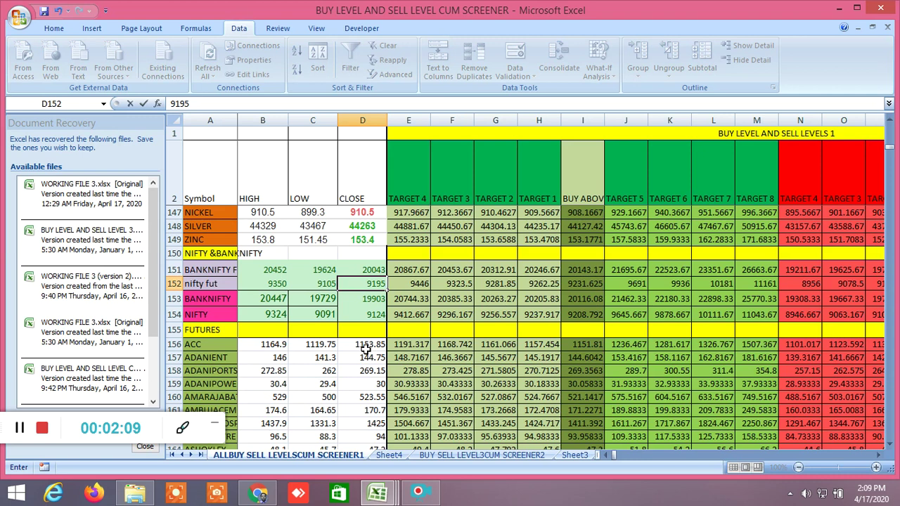
{"action": "left_click", "coordinate": [352, 331]}
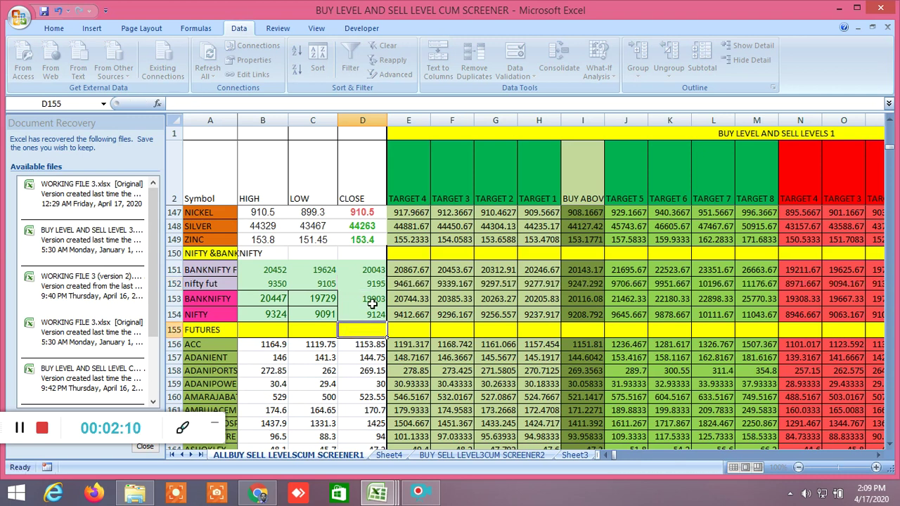
Check the live BANKNIFTY index price on TradingView in Chrome and set the BANKNIFTY close in D153 of the Excel sheet to 20030.
{"action": "left_click", "coordinate": [371, 300]}
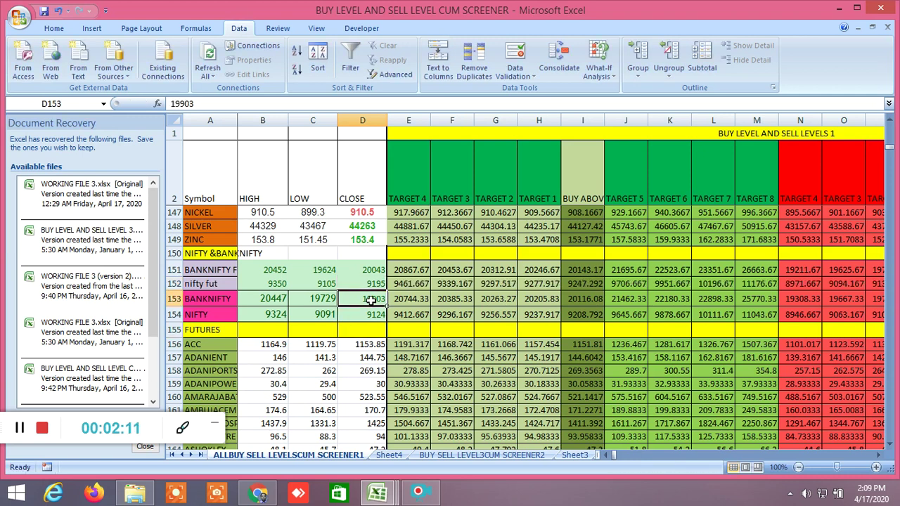
{"action": "left_click", "coordinate": [258, 493]}
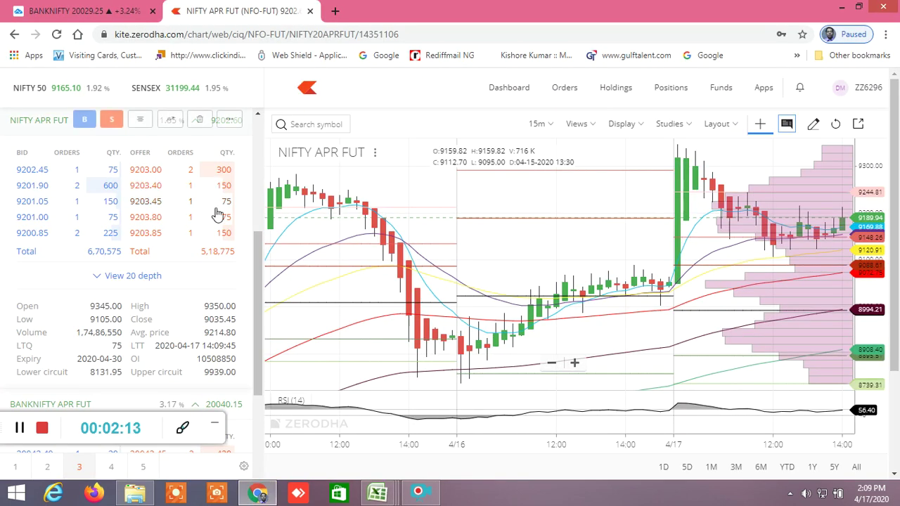
{"action": "left_click", "coordinate": [96, 13]}
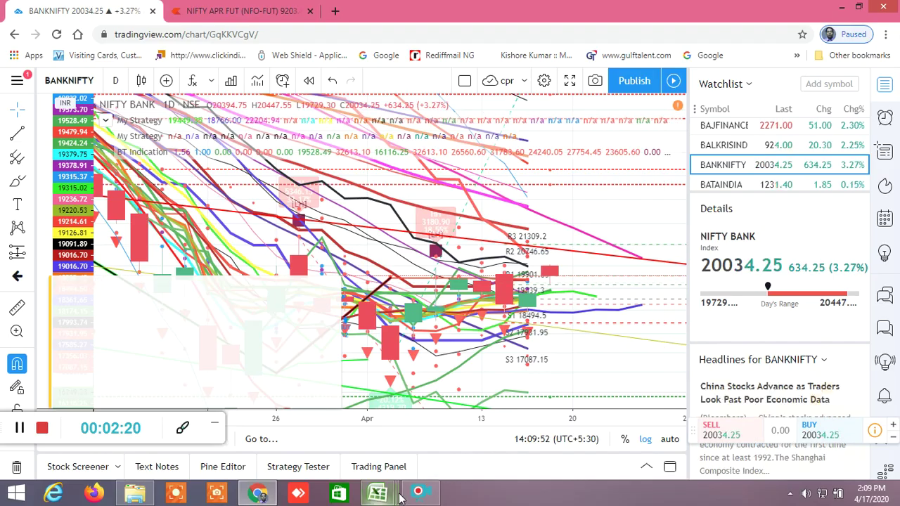
{"action": "mouse_move", "coordinate": [378, 492]}
{"action": "left_click", "coordinate": [207, 439]}
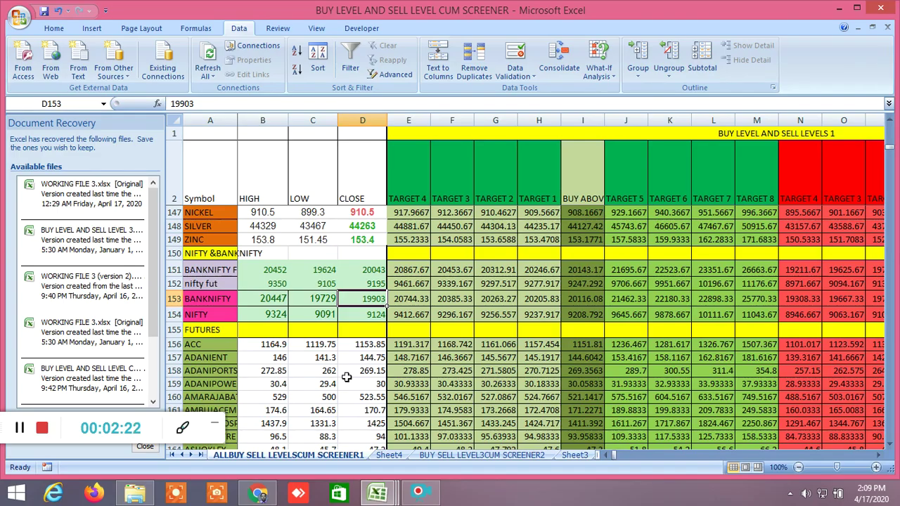
{"action": "type", "text": "20030"}
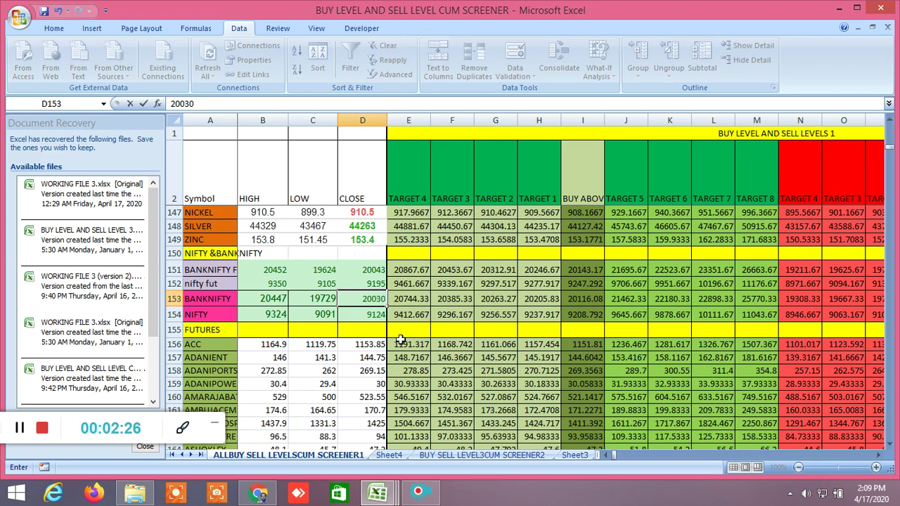
{"action": "left_click", "coordinate": [373, 345]}
Dismiss the chart ad on TradingView in Chrome, find NIFTY in the watchlist, and set the NIFTY close in D154 in Excel to 9163.
{"action": "double_click", "coordinate": [366, 314]}
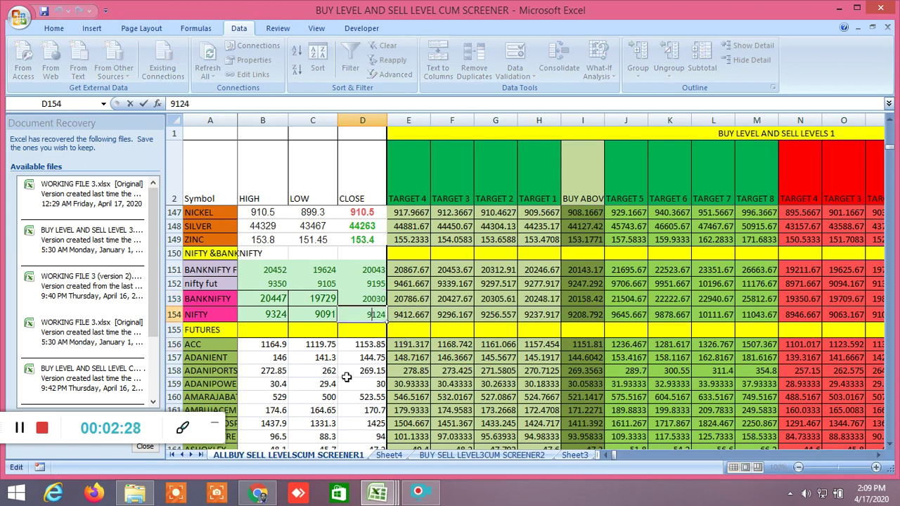
{"action": "left_click", "coordinate": [267, 488]}
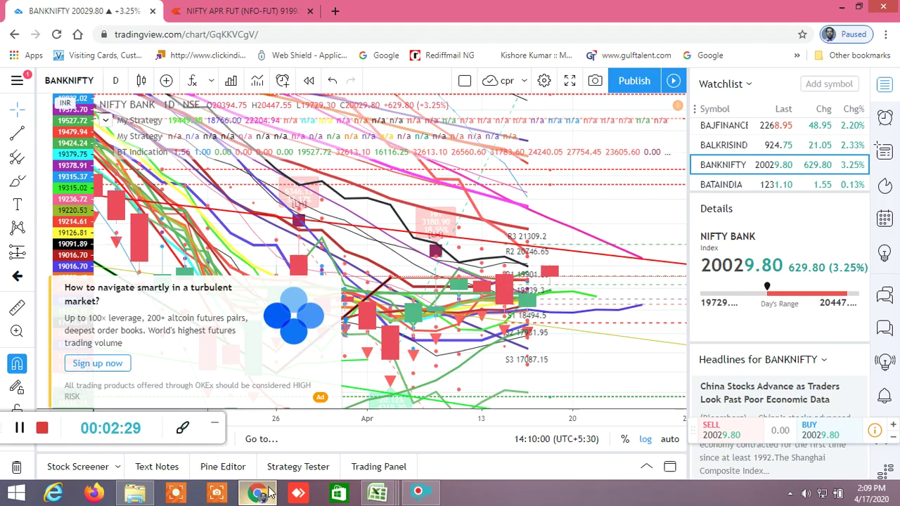
{"action": "left_click", "coordinate": [332, 285]}
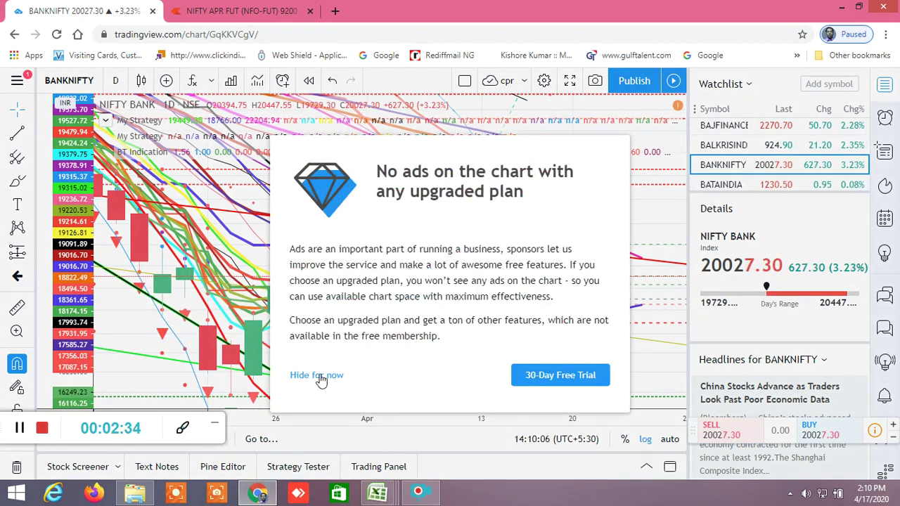
{"action": "left_click", "coordinate": [316, 377]}
{"action": "scroll", "coordinate": [800, 156], "scroll_direction": "down", "scroll_amount": 1}
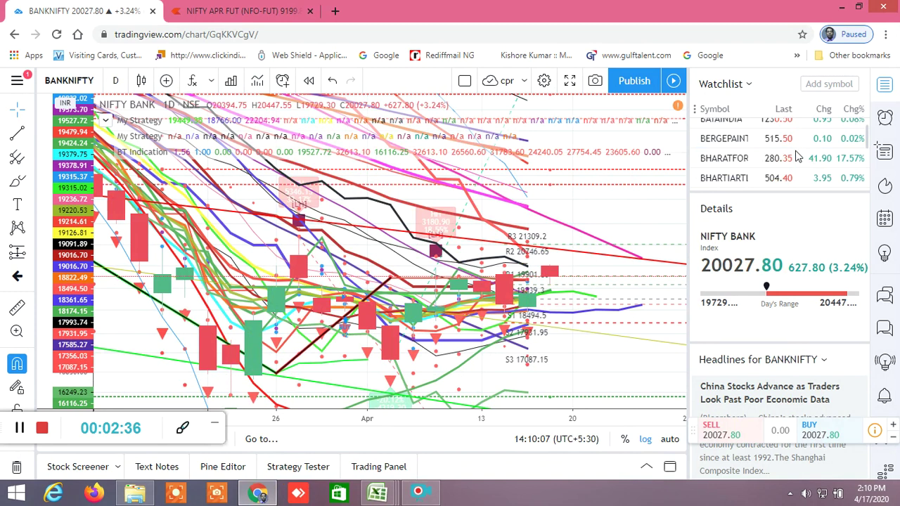
{"action": "scroll", "coordinate": [800, 156], "scroll_direction": "down", "scroll_amount": 5}
{"action": "scroll", "coordinate": [787, 164], "scroll_direction": "down", "scroll_amount": 4}
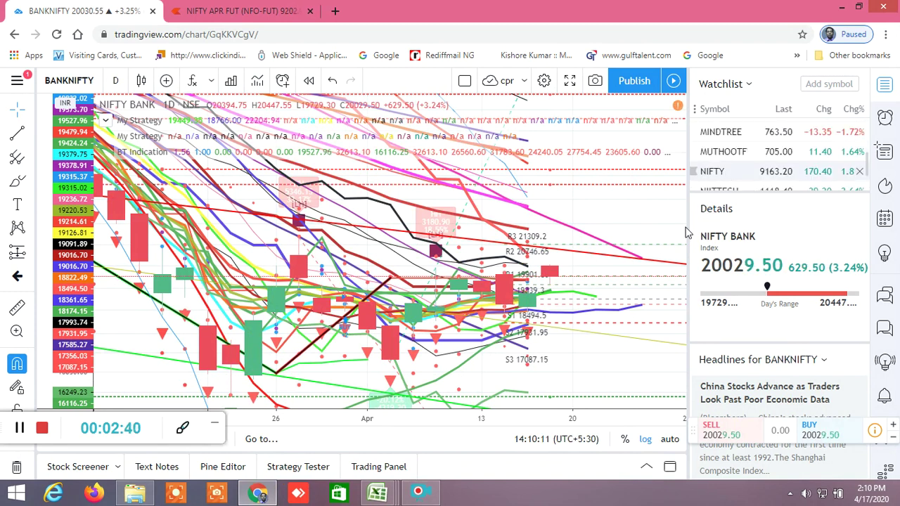
{"action": "mouse_move", "coordinate": [378, 493]}
{"action": "left_click", "coordinate": [176, 433]}
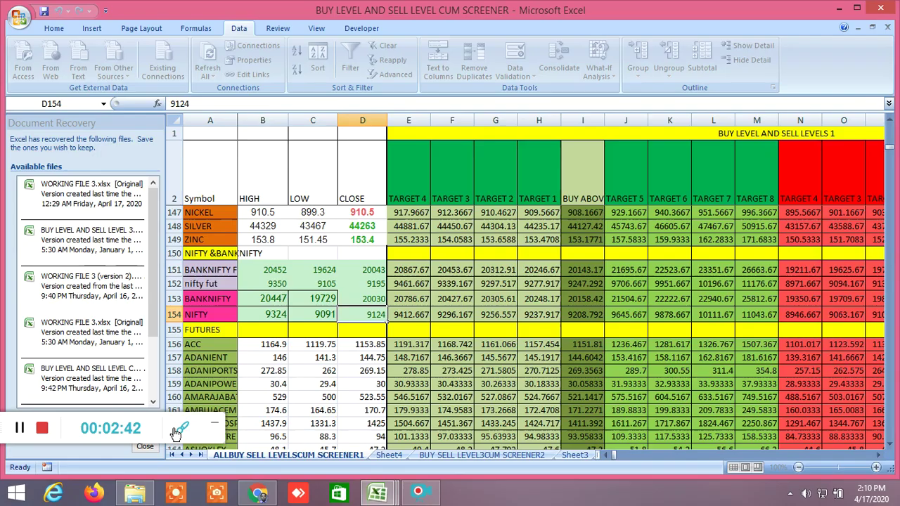
{"action": "type", "text": "9"}
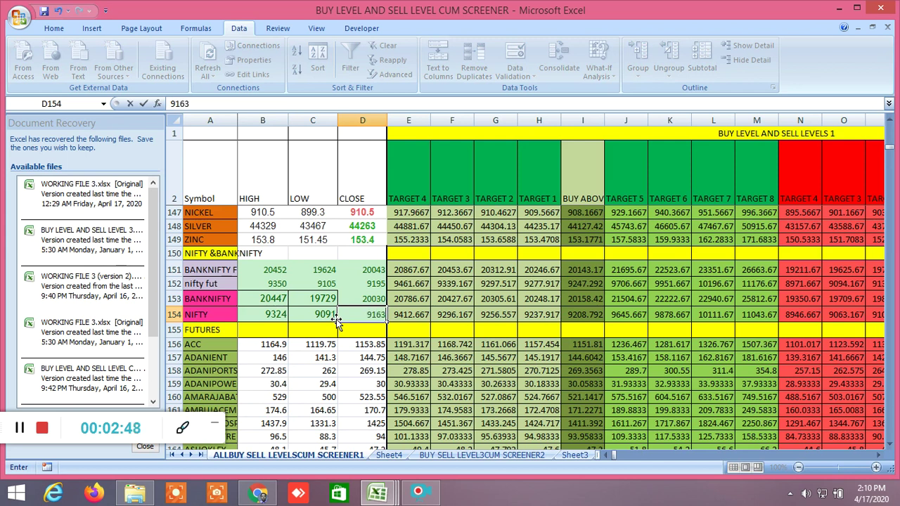
{"action": "left_click", "coordinate": [377, 371]}
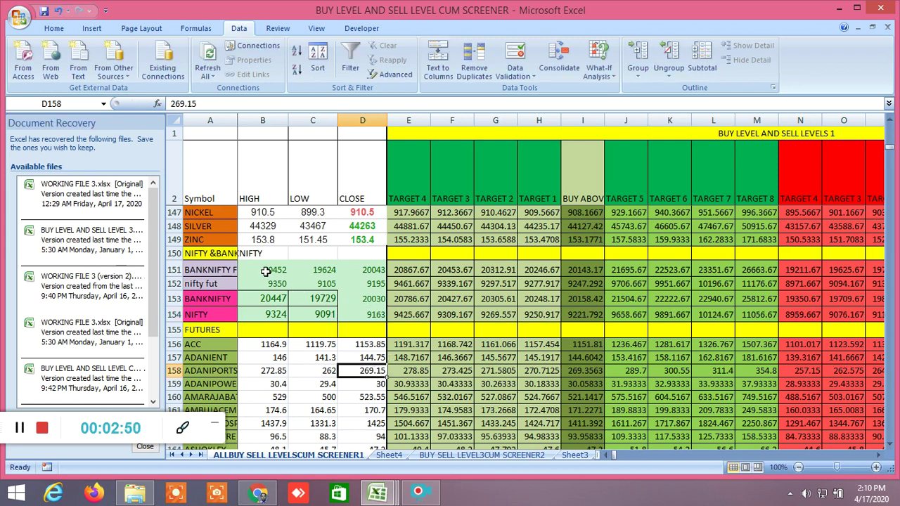
Copy the high, low and close values in B151:D154 and paste them over IS151:IU154 of the same sheet.
{"action": "left_click_drag", "start_coordinate": [266, 271], "coordinate": [363, 307]}
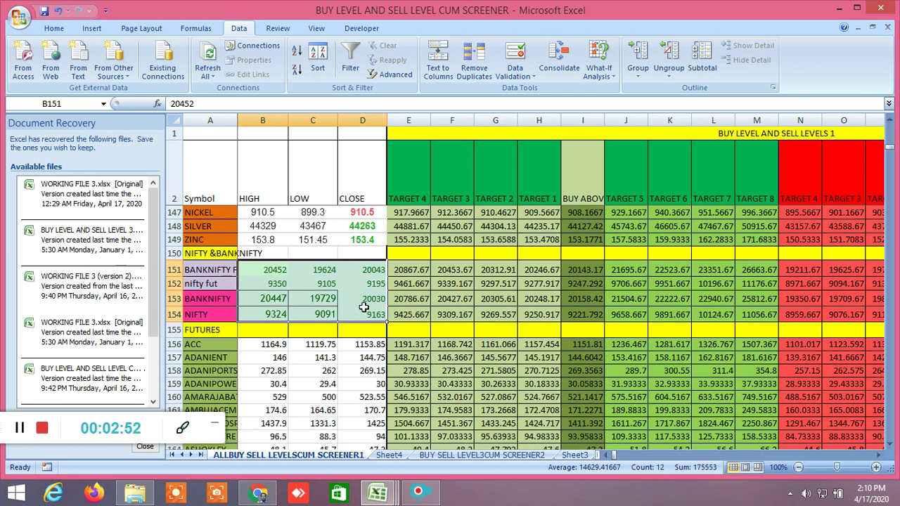
{"action": "right_click", "coordinate": [355, 295]}
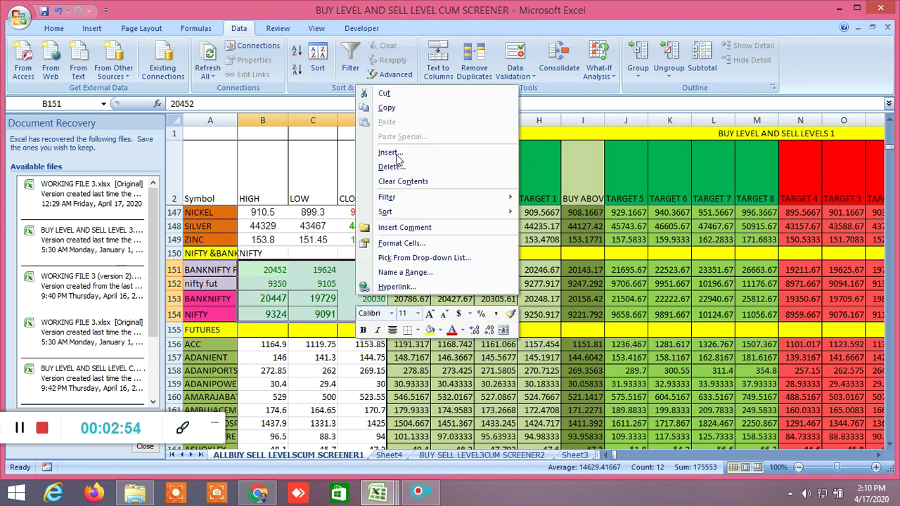
{"action": "left_click", "coordinate": [397, 107]}
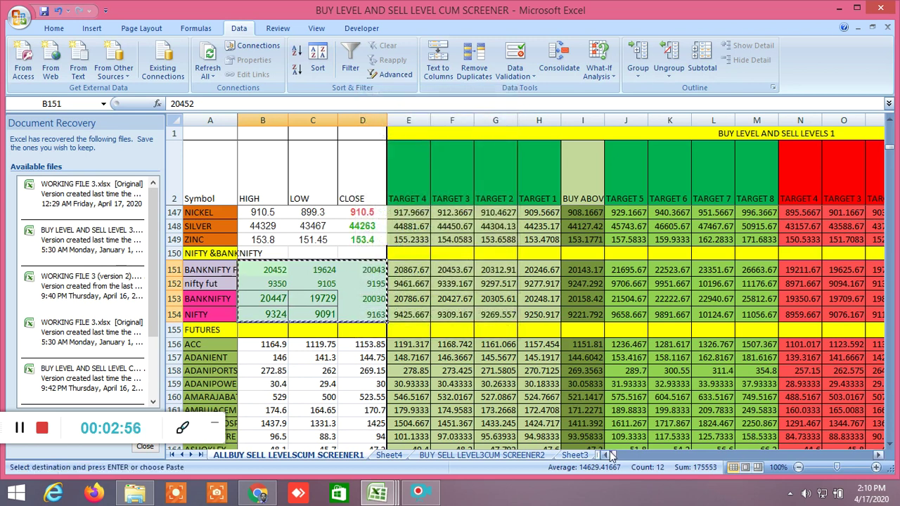
{"action": "left_click_drag", "start_coordinate": [610, 456], "coordinate": [670, 470]}
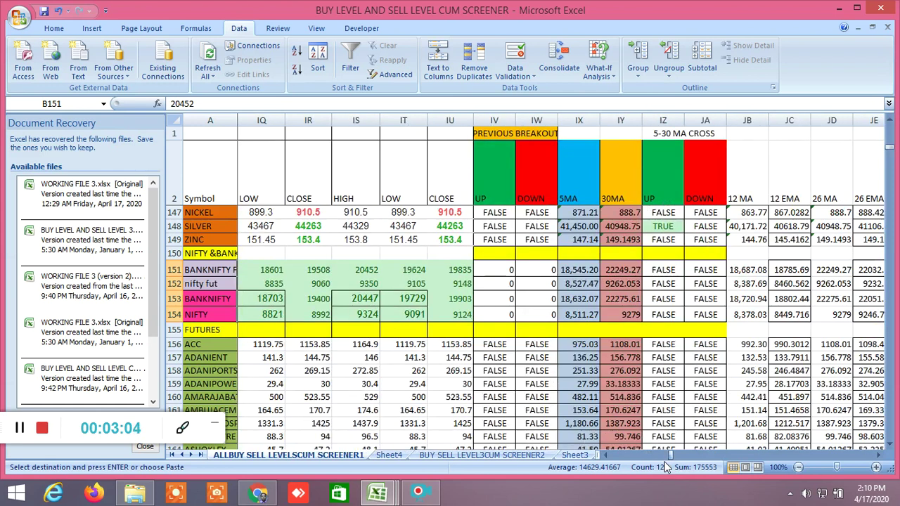
{"action": "left_click", "coordinate": [351, 270]}
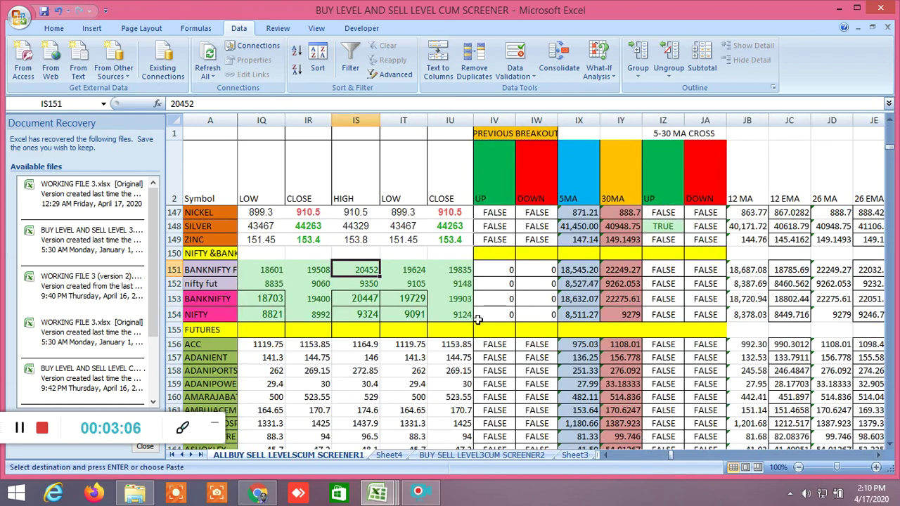
{"action": "left_click", "coordinate": [471, 316], "text": "shift"}
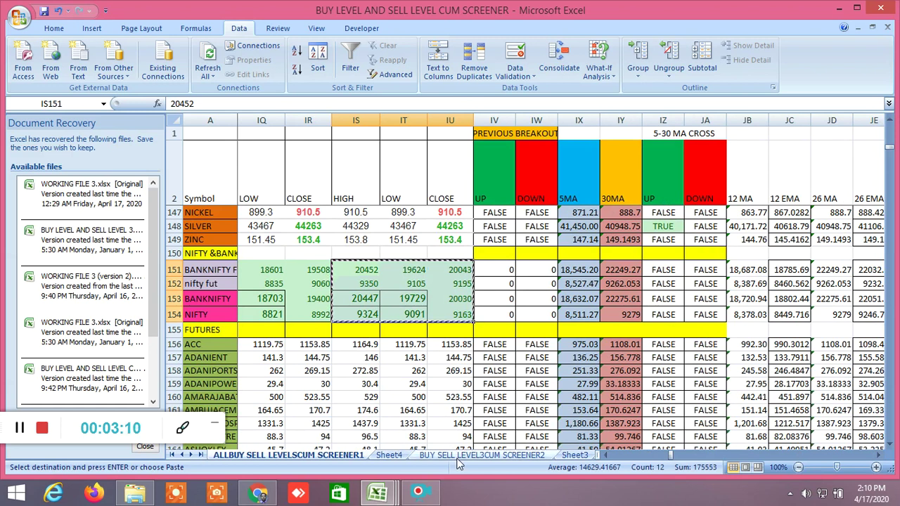
Paste the copied Nifty and BankNifty values over B152:D155 of the BUY SELL LEVEL3CUM SCREENER2 sheet.
{"action": "left_click", "coordinate": [481, 455]}
{"action": "left_click_drag", "start_coordinate": [666, 456], "coordinate": [606, 457]}
{"action": "scroll", "coordinate": [340, 346], "scroll_direction": "down", "scroll_amount": 20}
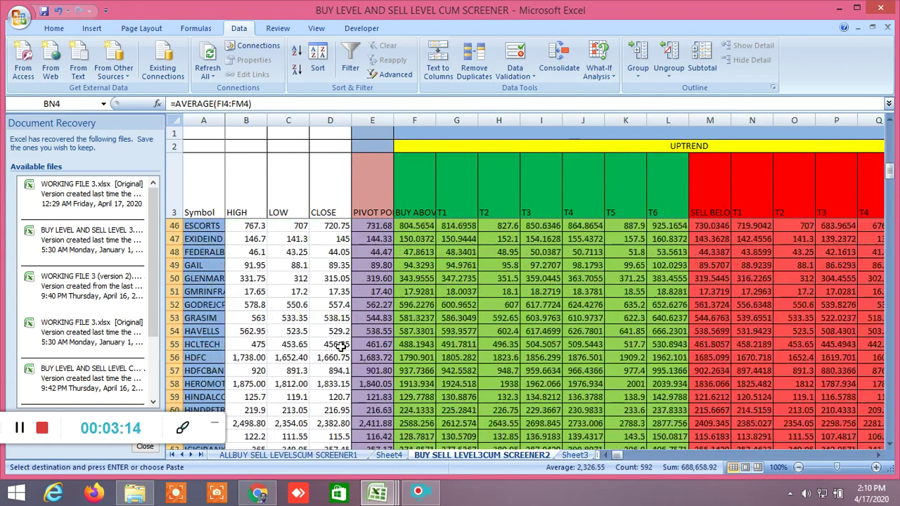
{"action": "scroll", "coordinate": [339, 346], "scroll_direction": "down", "scroll_amount": 16}
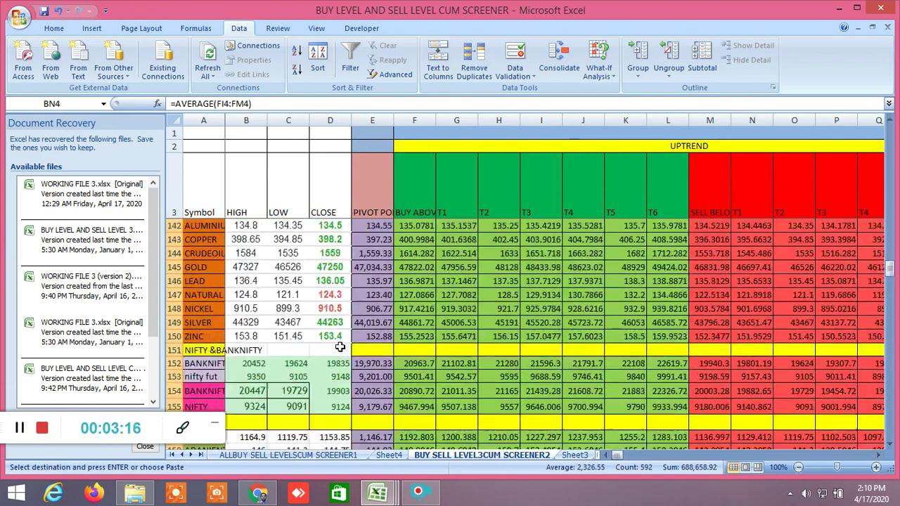
{"action": "left_click", "coordinate": [266, 284]}
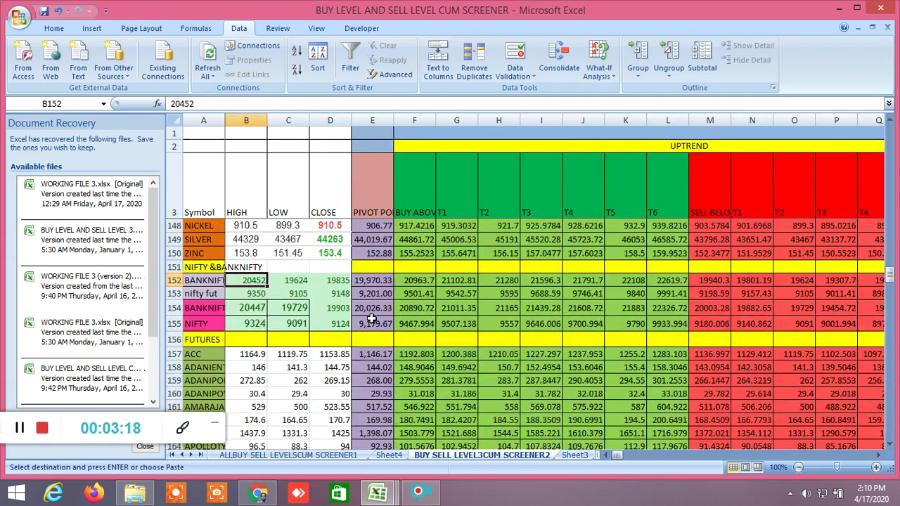
{"action": "key", "text": "shift+Right"}
{"action": "key", "text": "shift+Right"}
{"action": "key", "text": "shift+Down"}
{"action": "key", "text": "shift+Down"}
{"action": "key", "text": "shift+Down"}
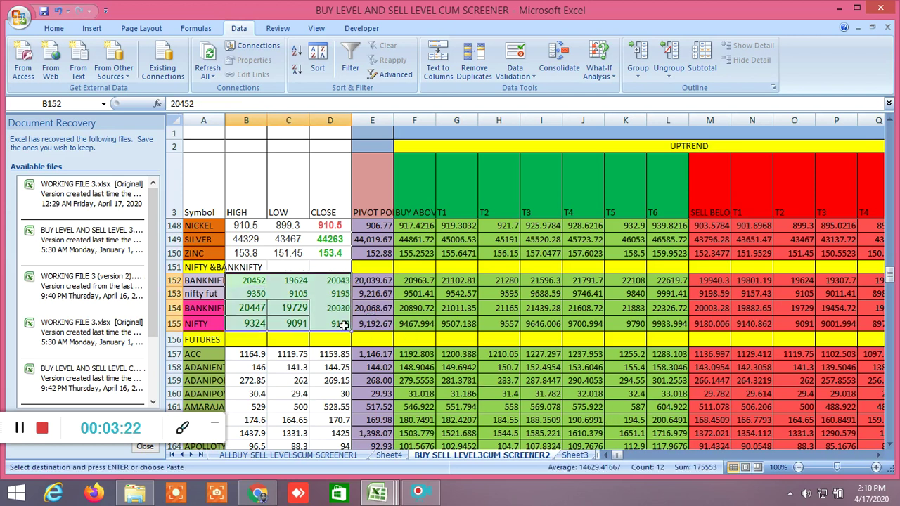
Copy B152:D155 and paste it over the current-day high, low and close in C151:E154 of the INSIDE THE BAR WITH NR7 sheet.
{"action": "right_click", "coordinate": [316, 304]}
{"action": "left_click", "coordinate": [333, 118]}
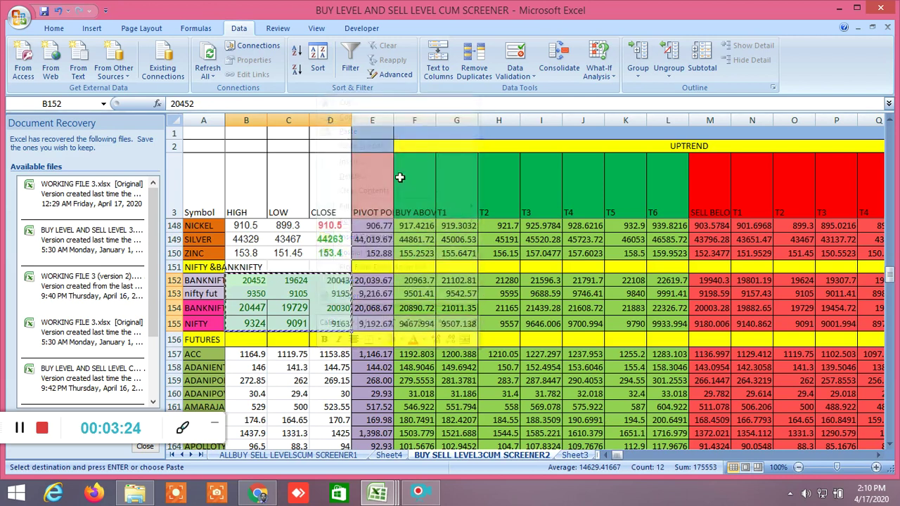
{"action": "left_click", "coordinate": [588, 456]}
{"action": "left_click", "coordinate": [590, 457]}
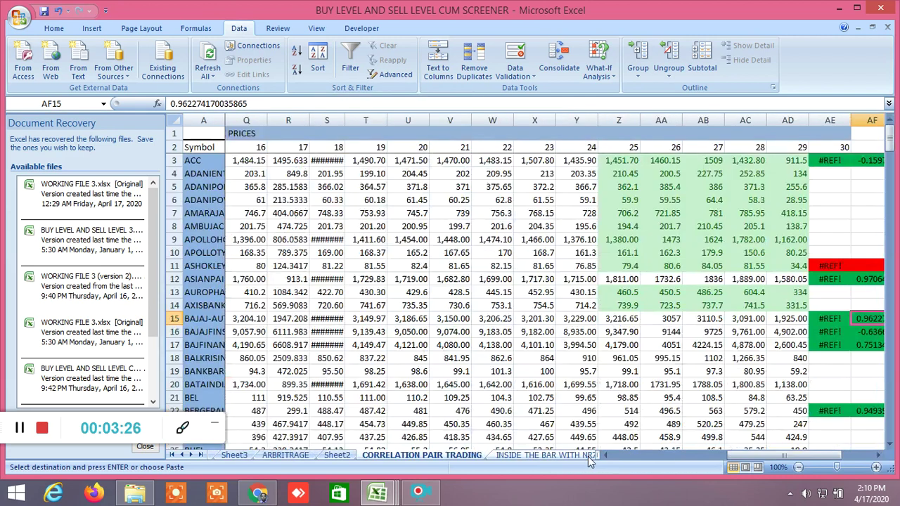
{"action": "left_click", "coordinate": [590, 457]}
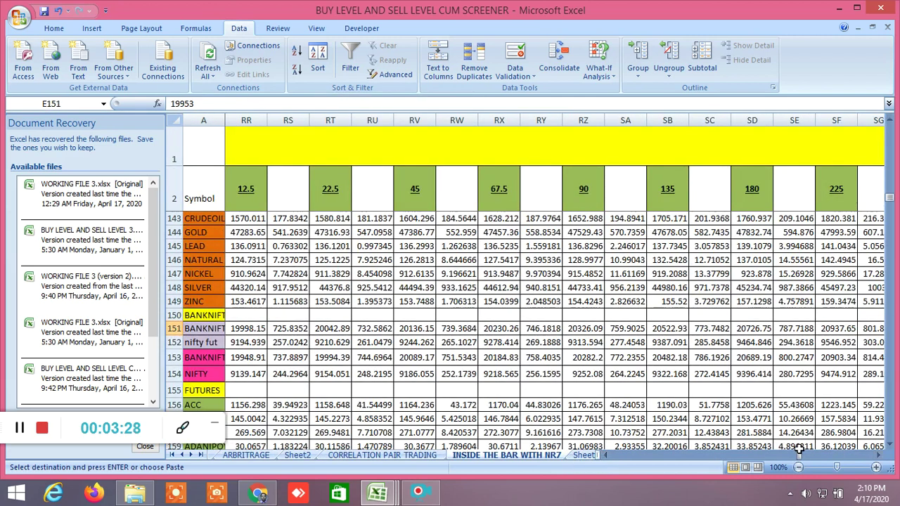
{"action": "left_click_drag", "start_coordinate": [799, 451], "coordinate": [593, 455]}
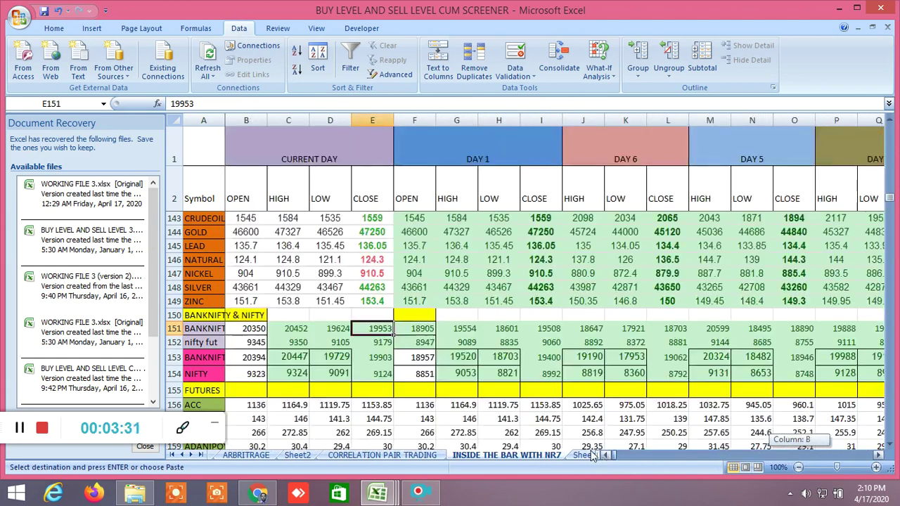
{"action": "left_click", "coordinate": [287, 331]}
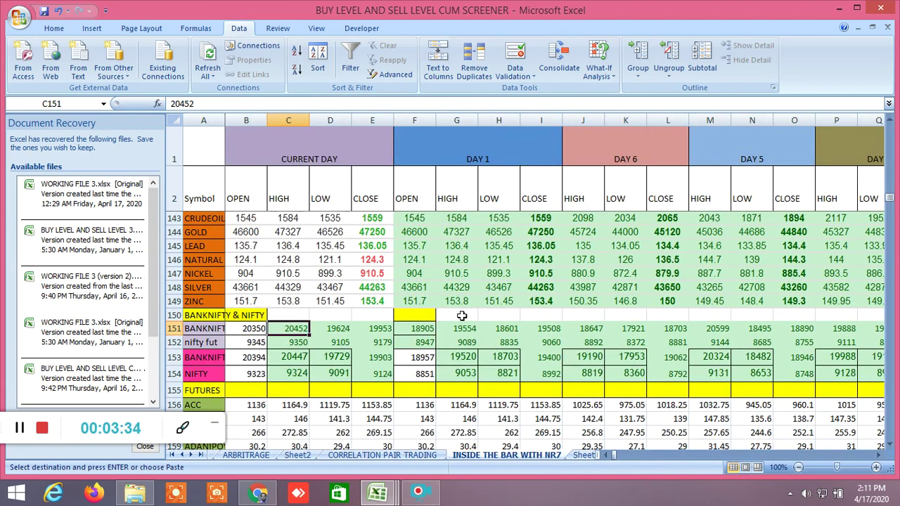
{"action": "key", "text": "shift+Right"}
{"action": "key", "text": "shift+Right"}
{"action": "key", "text": "shift+Down"}
{"action": "key", "text": "shift+Down"}
{"action": "key", "text": "shift+Down"}
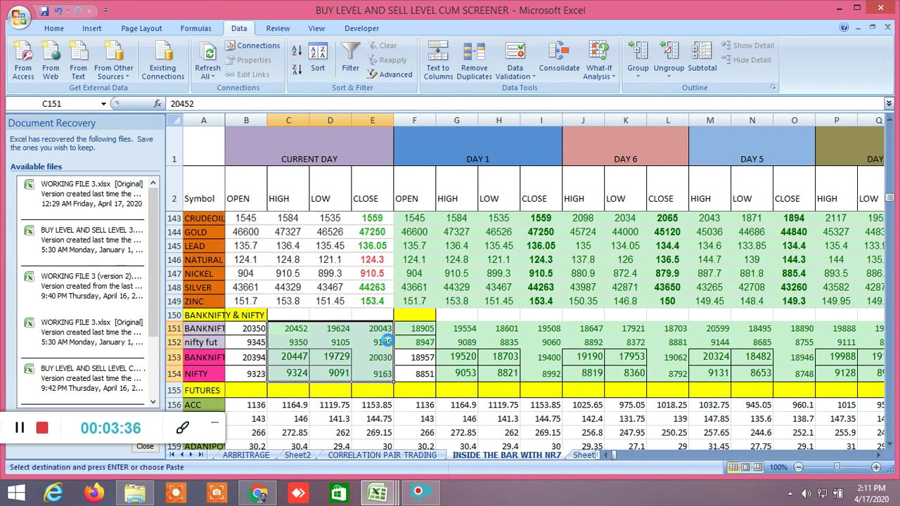
Copy C151:E154 and paste it over the Nifty and BankNifty values in B152:D155 of the BUY AND SELL LEVEL 3 workbook.
{"action": "right_click", "coordinate": [373, 342]}
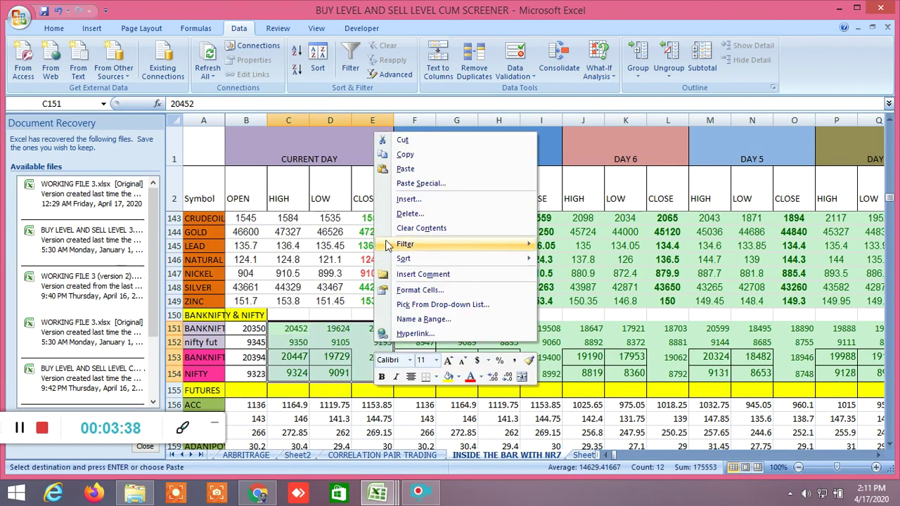
{"action": "left_click", "coordinate": [411, 153]}
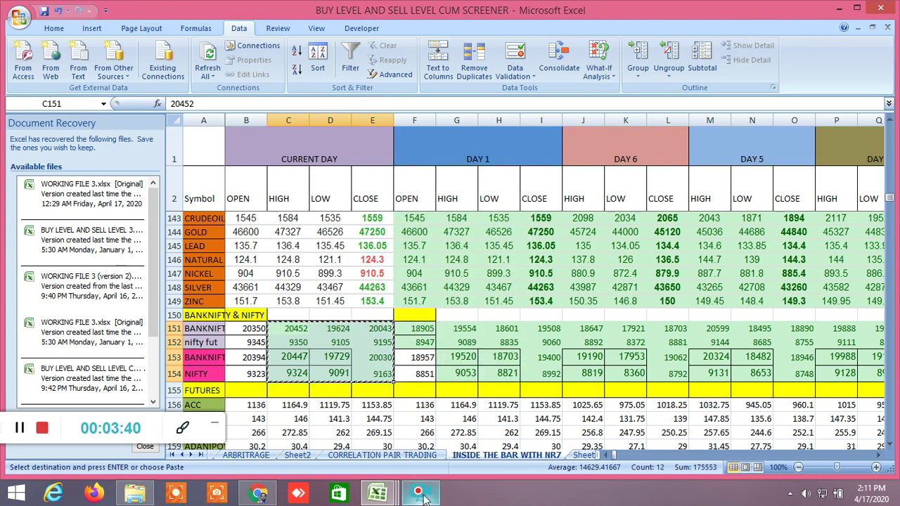
{"action": "mouse_move", "coordinate": [377, 494]}
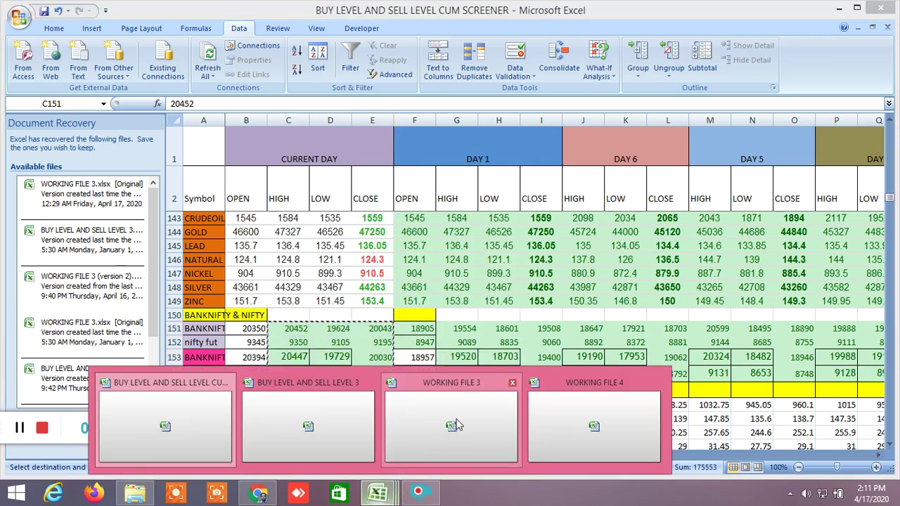
{"action": "left_click", "coordinate": [361, 418]}
{"action": "left_click_drag", "start_coordinate": [775, 458], "coordinate": [576, 453]}
{"action": "scroll", "coordinate": [325, 388], "scroll_direction": "down", "scroll_amount": 20}
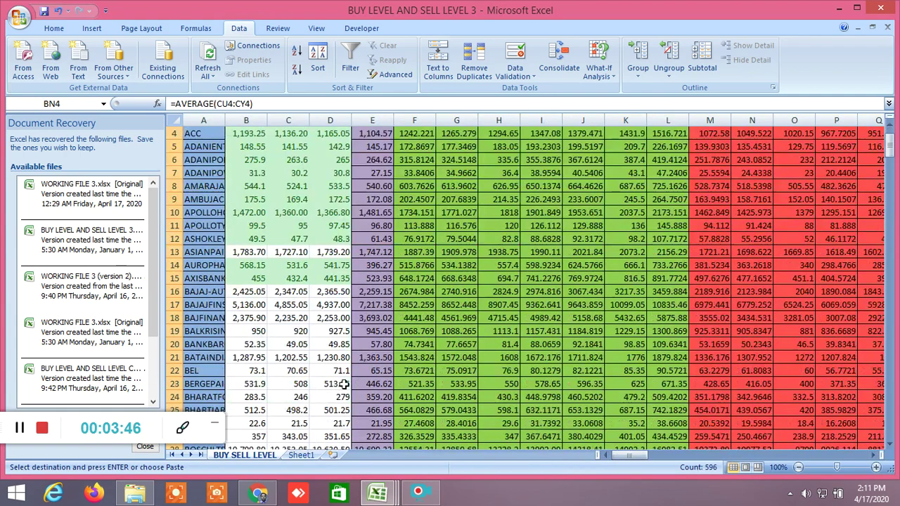
{"action": "scroll", "coordinate": [343, 384], "scroll_direction": "down", "scroll_amount": 12}
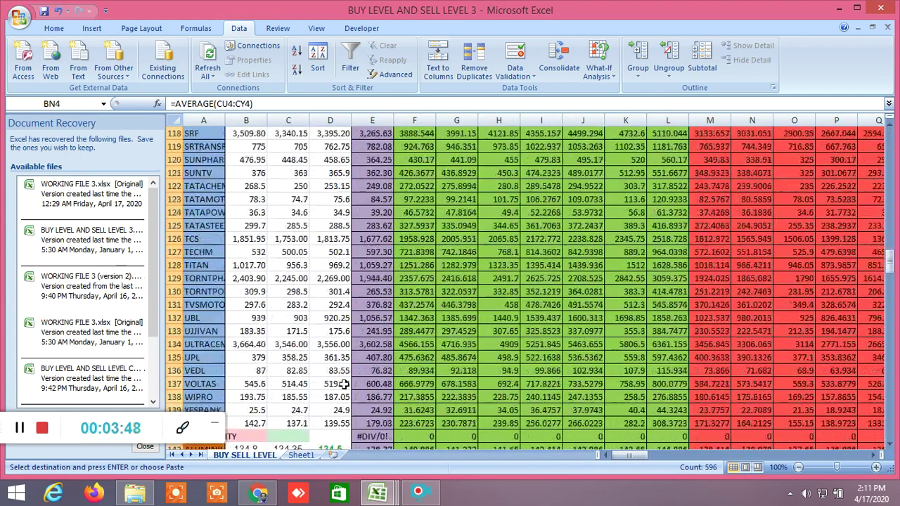
{"action": "left_click", "coordinate": [250, 348]}
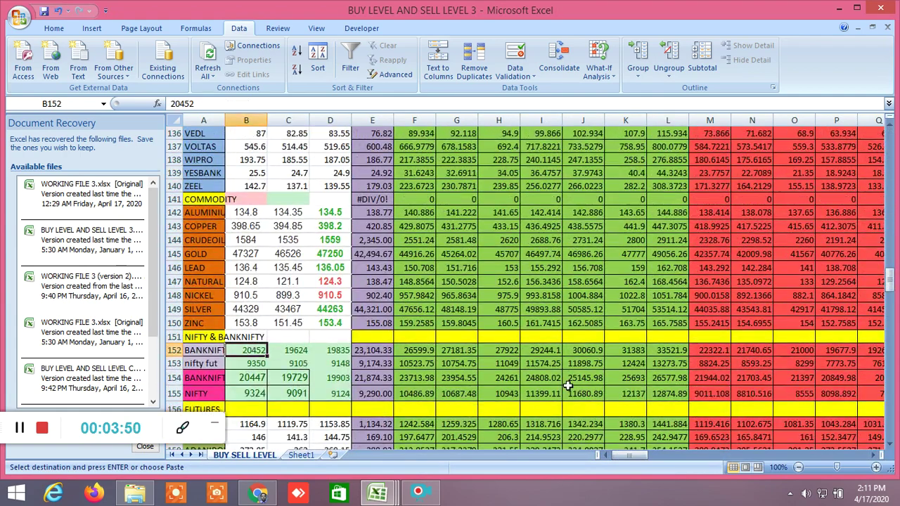
{"action": "key", "text": "shift+Right"}
{"action": "key", "text": "shift+Right"}
{"action": "key", "text": "shift+Down"}
{"action": "key", "text": "shift+Down"}
{"action": "key", "text": "shift+Down"}
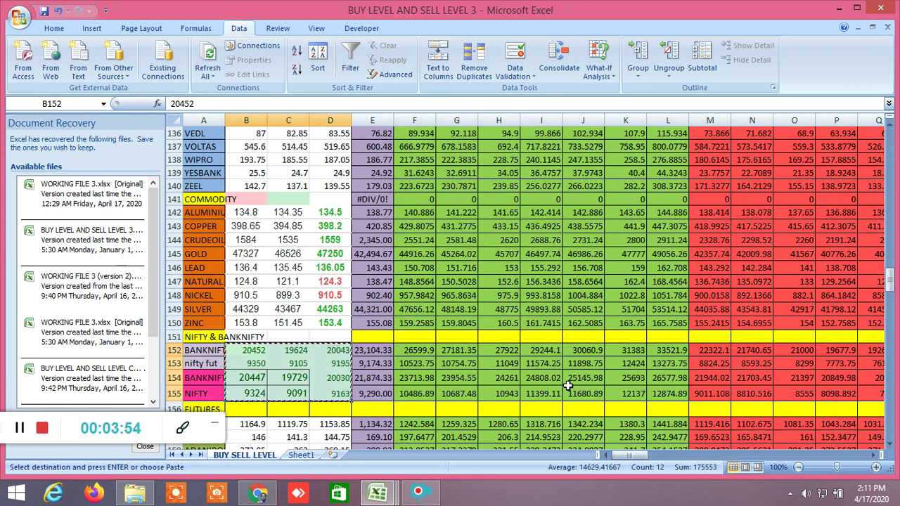
Copy B152:D155 and paste it over the day-30 high, low and last prices in DO151:DQ154 of WORKING FILE 3's FNO STOCK sheet.
{"action": "mouse_move", "coordinate": [383, 497]}
{"action": "left_click", "coordinate": [454, 430]}
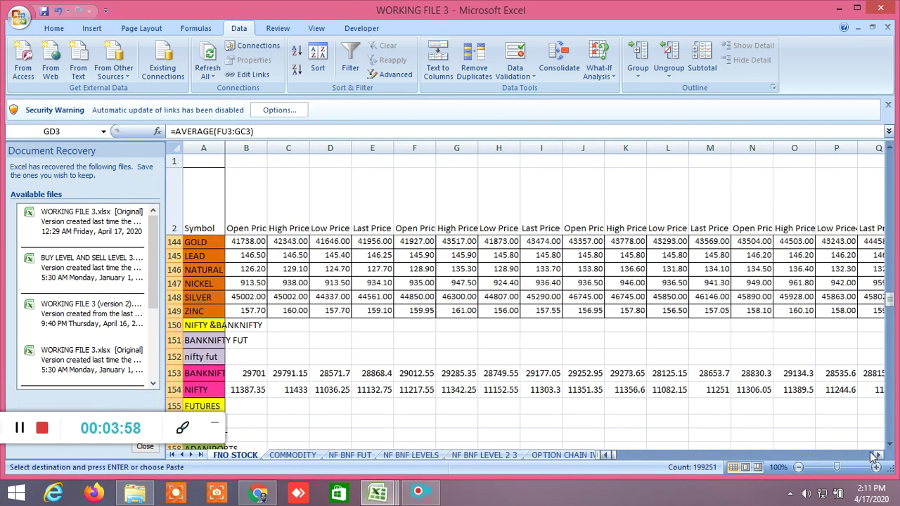
{"action": "left_click_drag", "start_coordinate": [884, 457], "coordinate": [884, 457]}
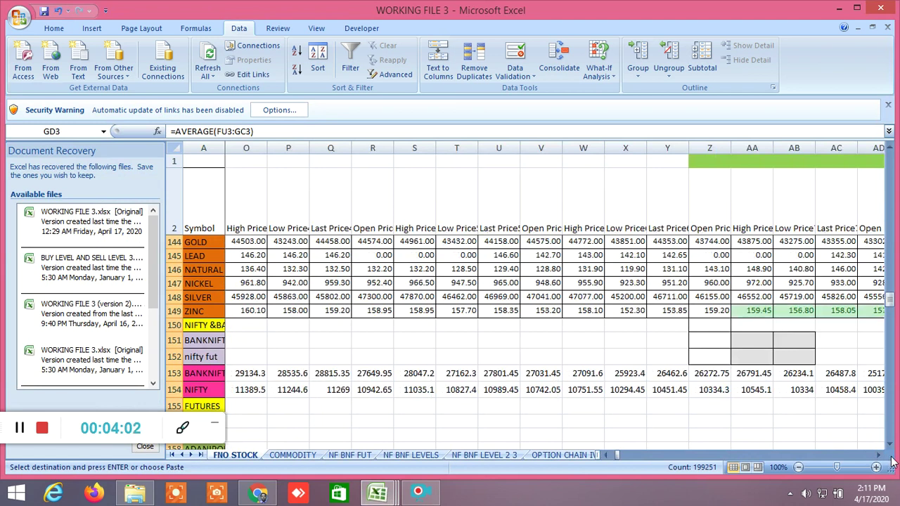
{"action": "scroll", "coordinate": [734, 364], "scroll_direction": "up", "scroll_amount": 2}
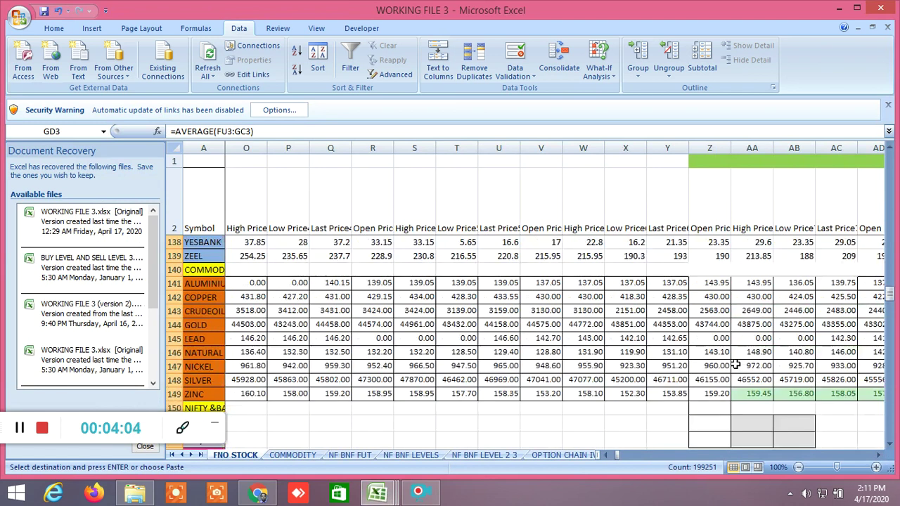
{"action": "scroll", "coordinate": [735, 363], "scroll_direction": "down", "scroll_amount": 3}
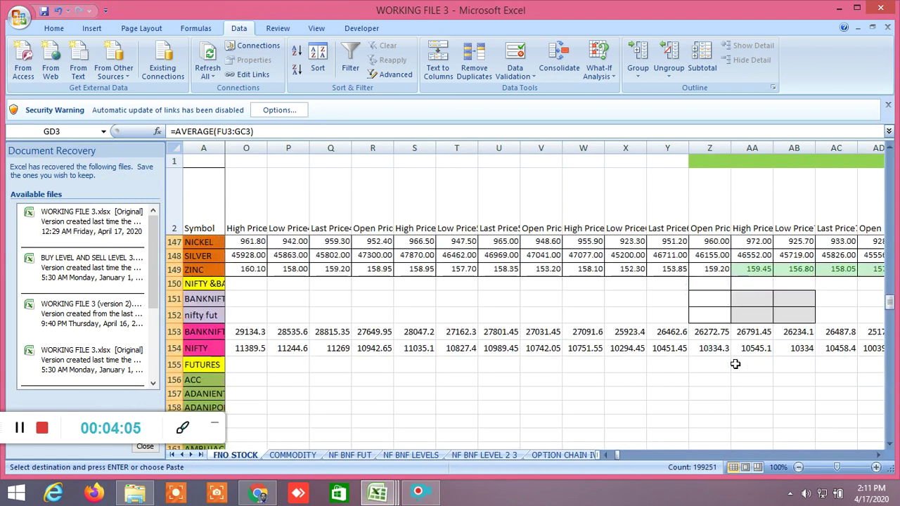
{"action": "left_click", "coordinate": [879, 455]}
{"action": "left_click_drag", "start_coordinate": [879, 456], "coordinate": [879, 455]}
{"action": "left_click", "coordinate": [879, 456]}
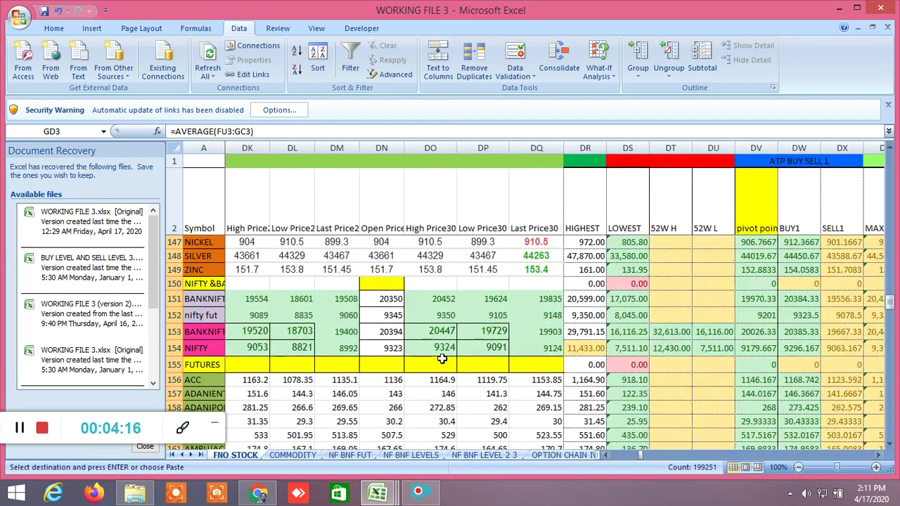
{"action": "scroll", "coordinate": [445, 325], "scroll_direction": "up", "scroll_amount": 2}
{"action": "scroll", "coordinate": [444, 325], "scroll_direction": "down", "scroll_amount": 1}
{"action": "left_click", "coordinate": [436, 340]}
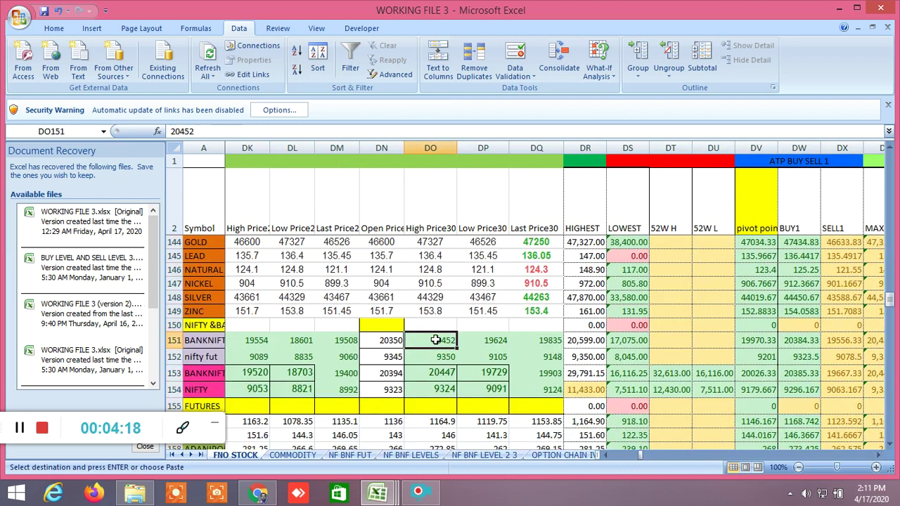
{"action": "key", "text": "shift+Right"}
{"action": "key", "text": "shift+Right"}
{"action": "key", "text": "shift+Down"}
{"action": "key", "text": "shift+Down"}
{"action": "key", "text": "shift+Down"}
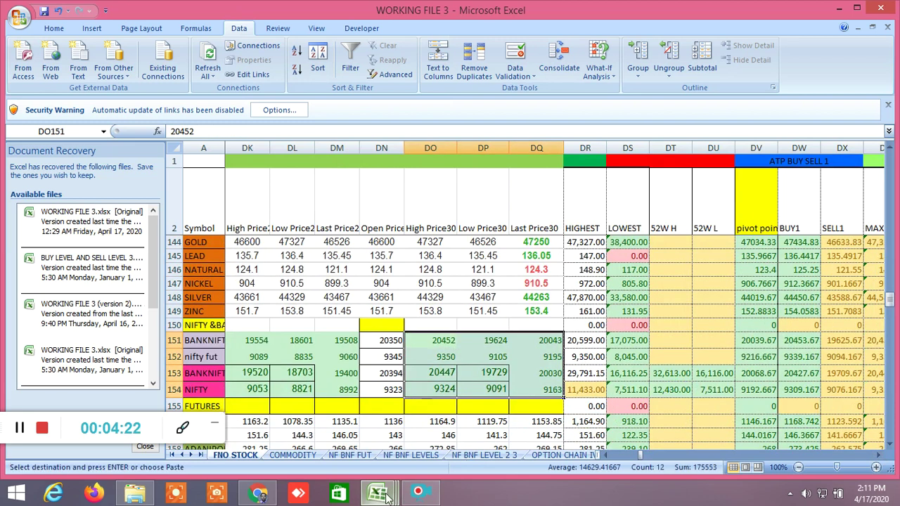
Return to the BUY LEVEL AND SELL LEVEL CUM SCREENER workbook and view the first columns of the ALLBUY SELL LEVELSCUM SCREENER1 sheet.
{"action": "mouse_move", "coordinate": [386, 497]}
{"action": "left_click", "coordinate": [179, 427]}
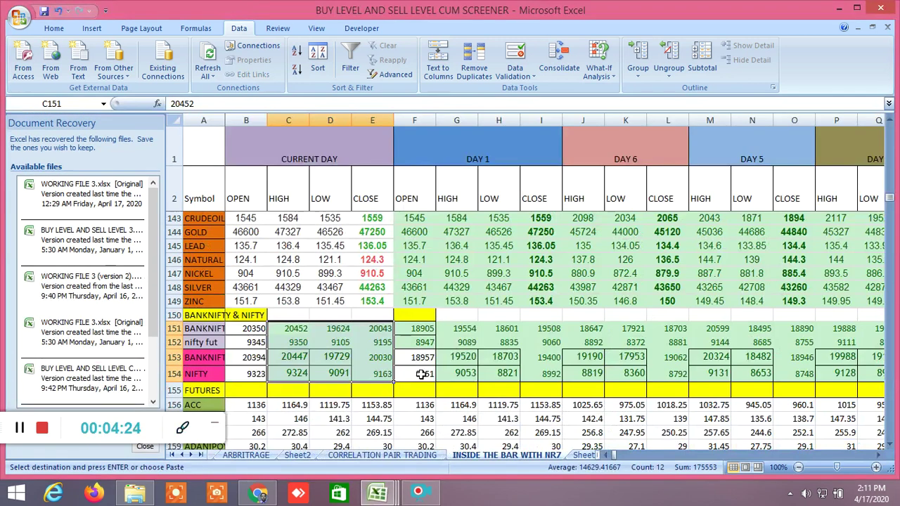
{"action": "left_click", "coordinate": [181, 456]}
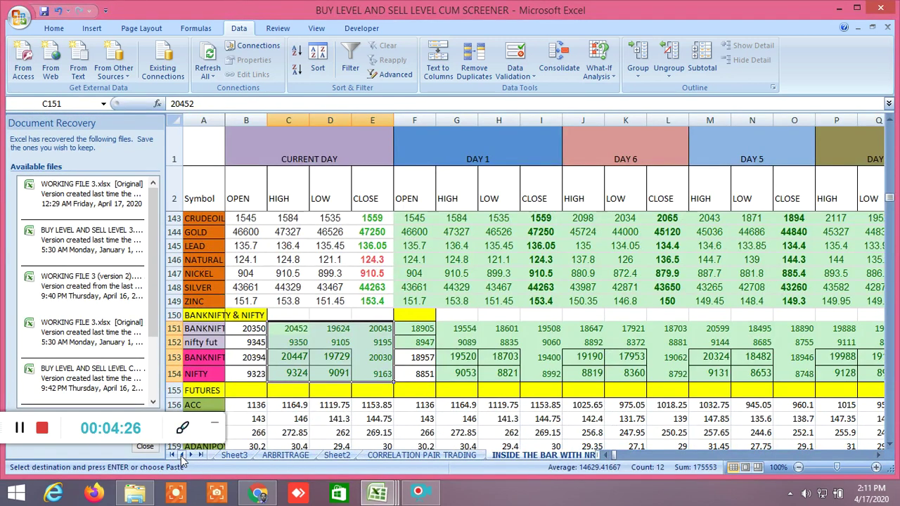
{"action": "left_click", "coordinate": [182, 456]}
{"action": "left_click", "coordinate": [289, 456]}
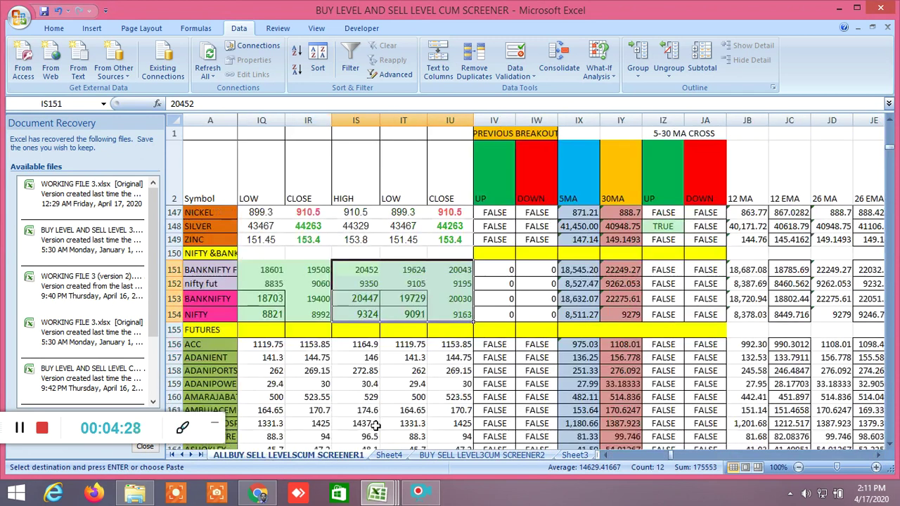
{"action": "left_click_drag", "start_coordinate": [670, 461], "coordinate": [614, 459]}
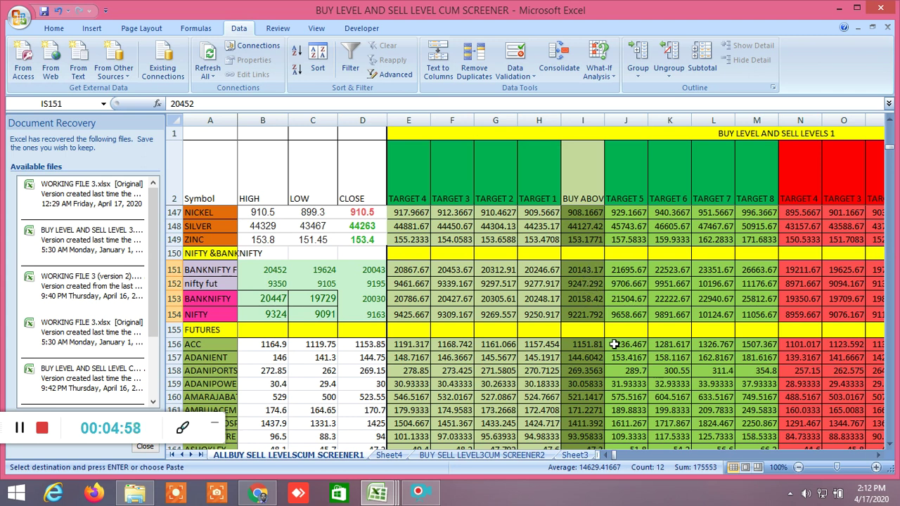
Review the Nifty and BankNifty rows across BUY LEVEL AND SELL LEVELS 1, the LTP target conditions and BUY LEVEL AND SELL LEVELS 2.
{"action": "left_click", "coordinate": [878, 455]}
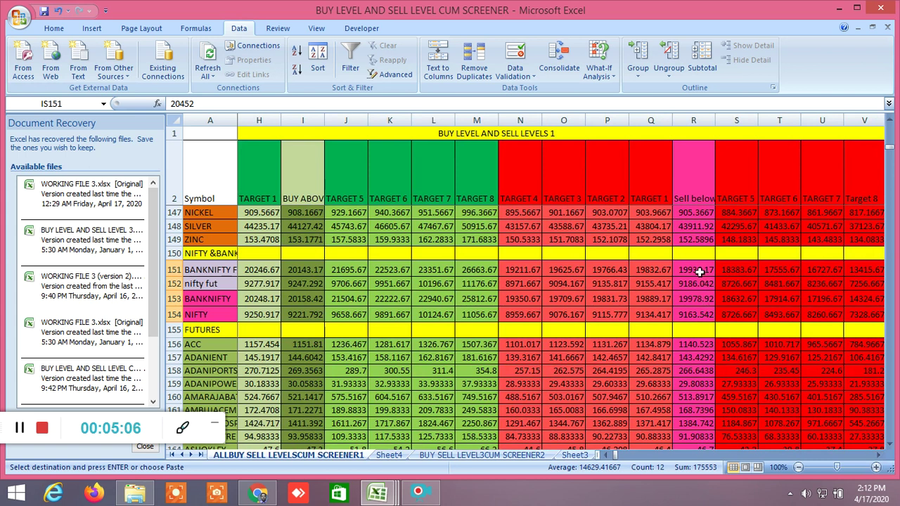
{"action": "left_click", "coordinate": [877, 458]}
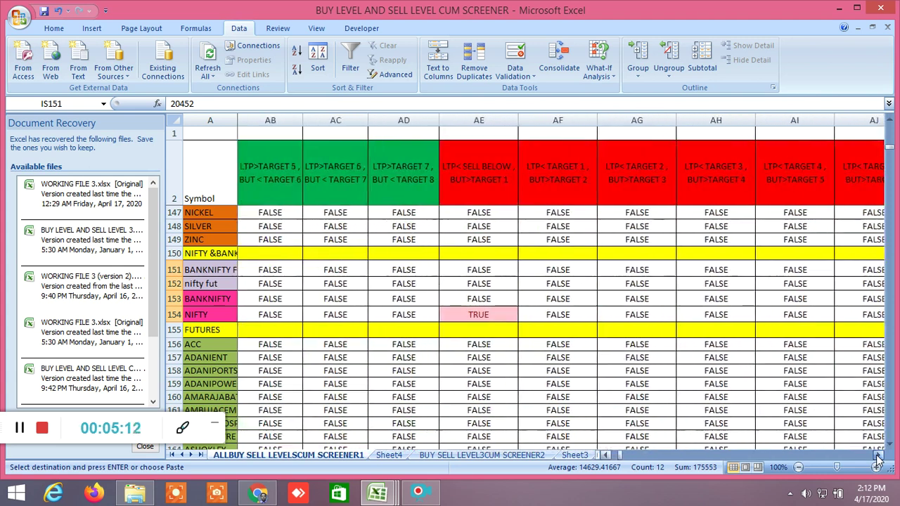
{"action": "left_click", "coordinate": [878, 458]}
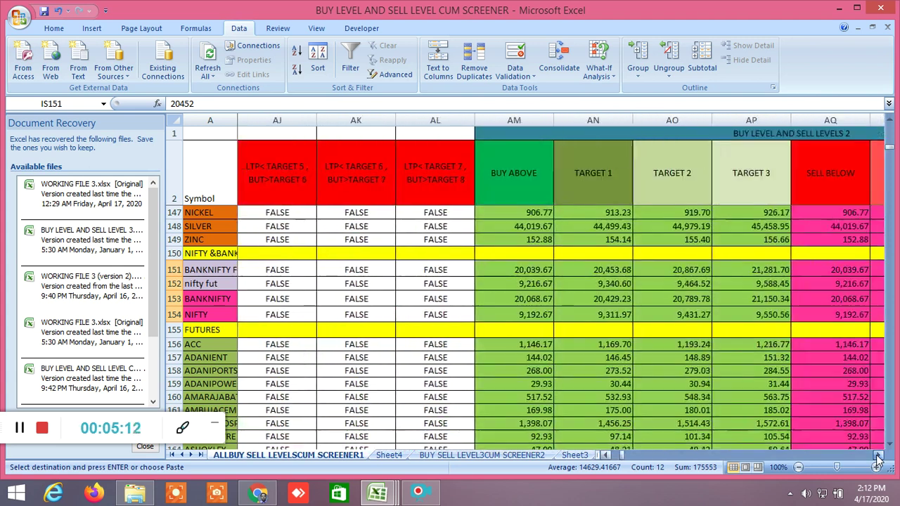
{"action": "left_click", "coordinate": [878, 458]}
{"action": "left_click", "coordinate": [878, 458]}
{"action": "left_click", "coordinate": [877, 458]}
{"action": "left_click", "coordinate": [878, 458]}
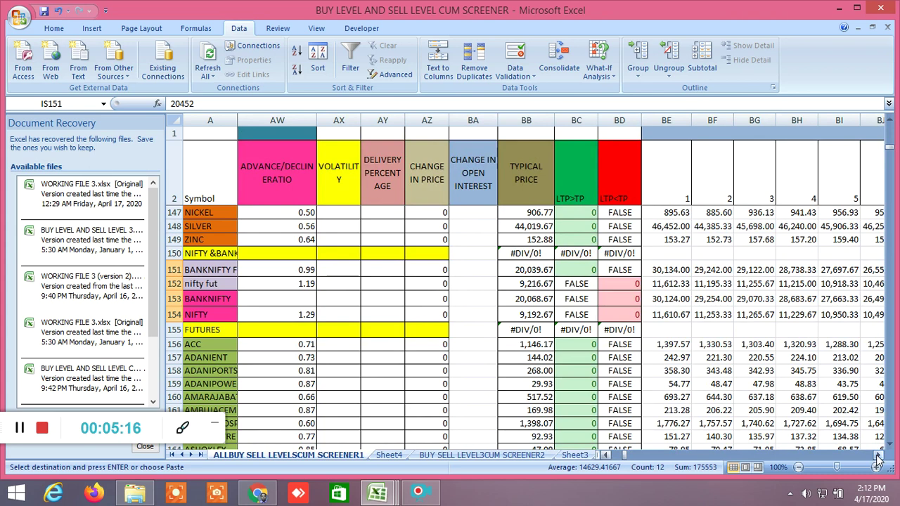
Examine the average prices, moving averages, stochastics and DEMA, EMA and SMA crossover columns for the Nifty and BankNifty rows.
{"action": "left_click", "coordinate": [877, 457]}
{"action": "left_click", "coordinate": [878, 458]}
{"action": "left_click", "coordinate": [878, 458]}
{"action": "left_click", "coordinate": [878, 457]}
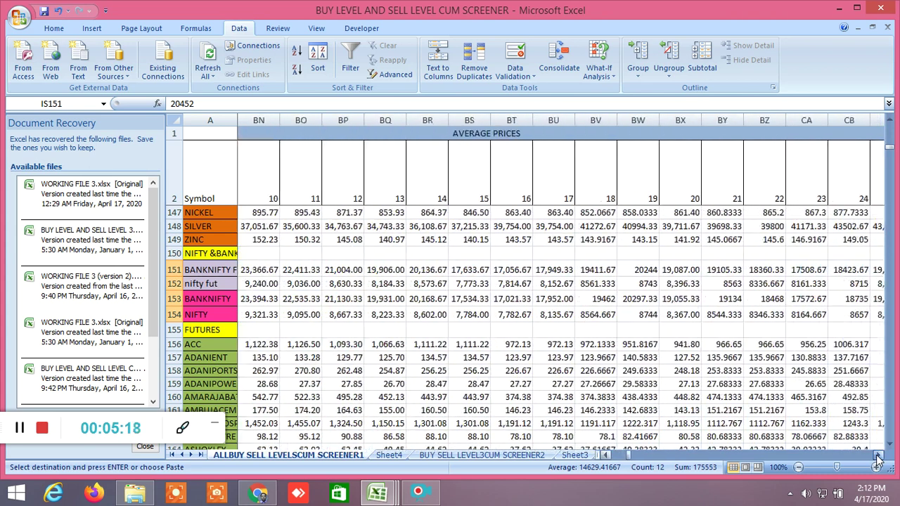
{"action": "left_click", "coordinate": [877, 457]}
{"action": "left_click", "coordinate": [877, 458]}
{"action": "left_click", "coordinate": [878, 458]}
{"action": "left_click", "coordinate": [877, 458]}
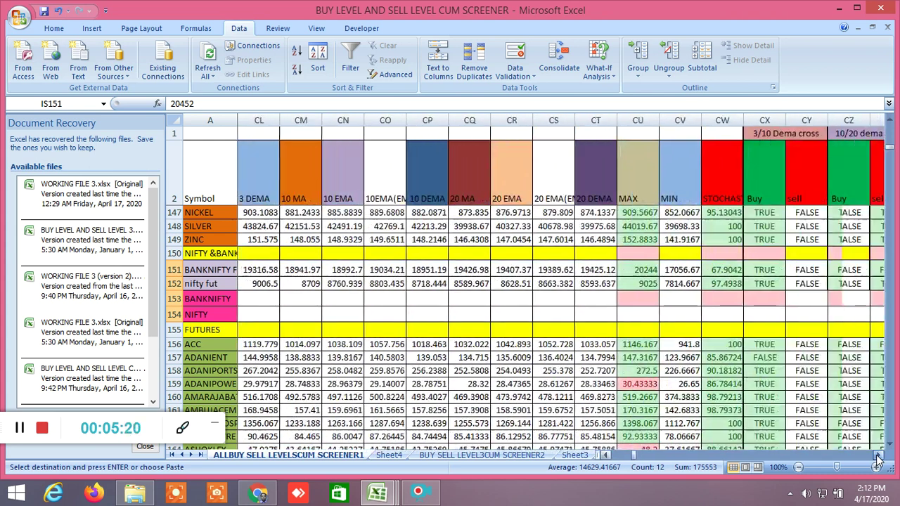
{"action": "left_click", "coordinate": [878, 458]}
{"action": "left_click", "coordinate": [877, 458]}
{"action": "left_click", "coordinate": [878, 458]}
{"action": "left_click", "coordinate": [877, 457]}
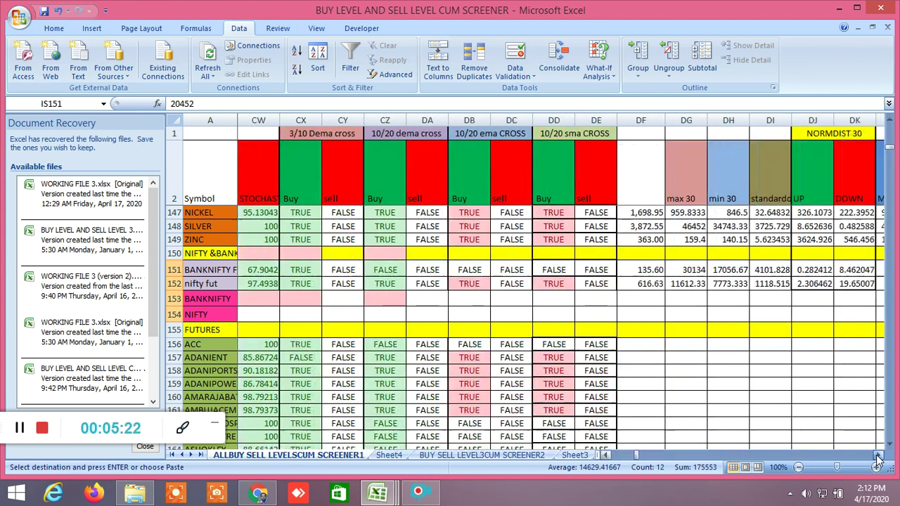
Look over the NORMDIST, probability, EMA 5-8-13 crossover and BUY LEVEL AND SELL LEVELS 3 columns.
{"action": "left_click", "coordinate": [878, 458]}
{"action": "left_click", "coordinate": [878, 458]}
{"action": "left_click", "coordinate": [878, 458]}
{"action": "left_click", "coordinate": [878, 458]}
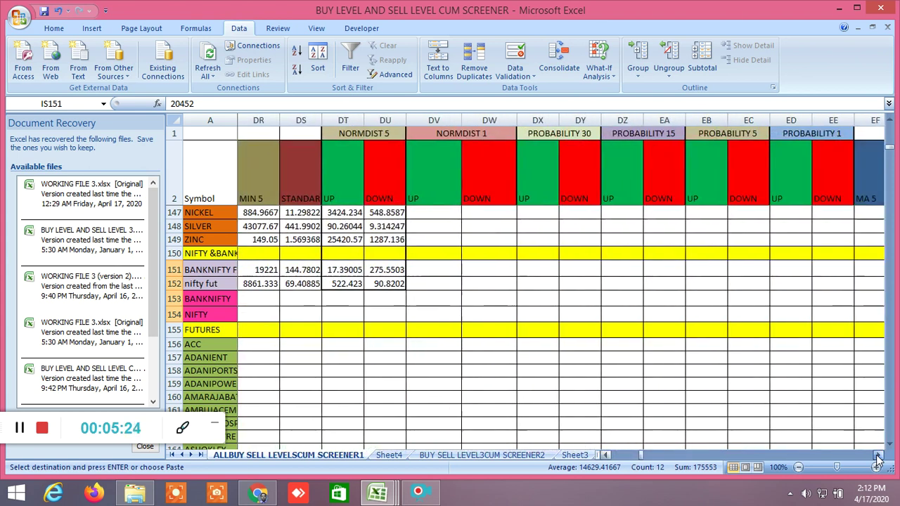
{"action": "left_click", "coordinate": [878, 458]}
{"action": "left_click", "coordinate": [878, 458]}
{"action": "left_click", "coordinate": [878, 458]}
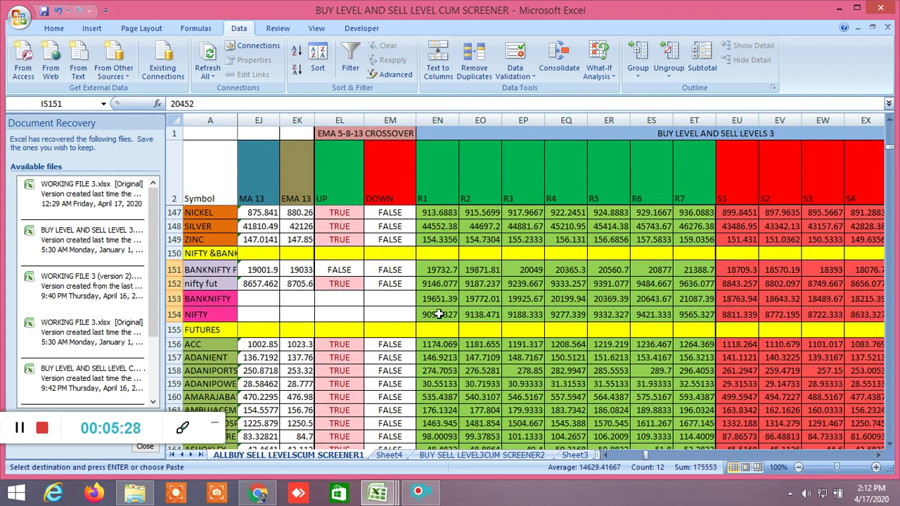
Check the pivot point levels and the LTP VS RESISTANCE SUPPORT PIVOT POINT columns for Nifty and BankNifty.
{"action": "left_click", "coordinate": [880, 456]}
{"action": "left_click", "coordinate": [881, 456]}
{"action": "left_click", "coordinate": [881, 455]}
{"action": "left_click", "coordinate": [881, 455]}
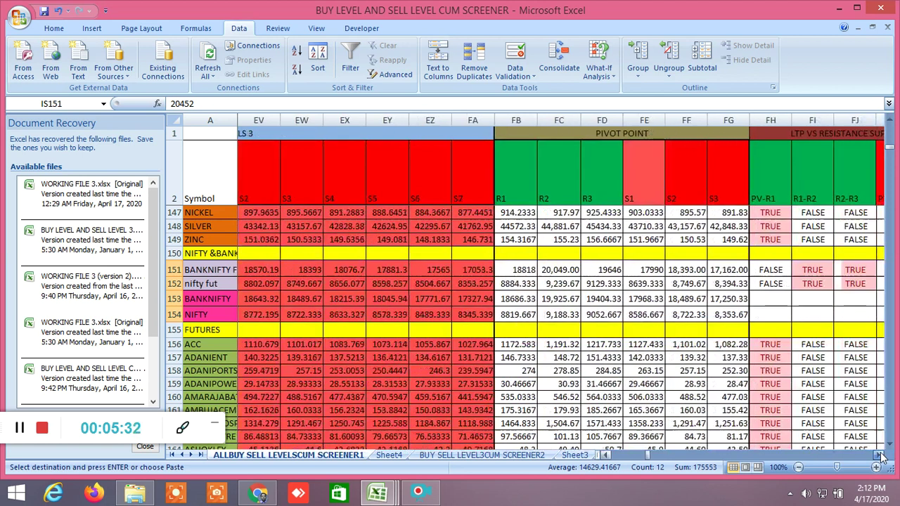
{"action": "left_click", "coordinate": [880, 455]}
{"action": "left_click", "coordinate": [881, 455]}
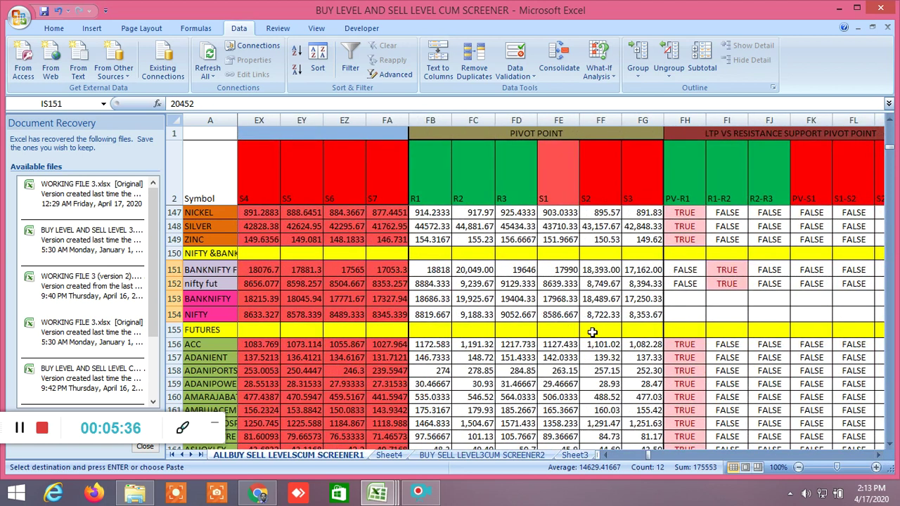
{"action": "left_click", "coordinate": [879, 457]}
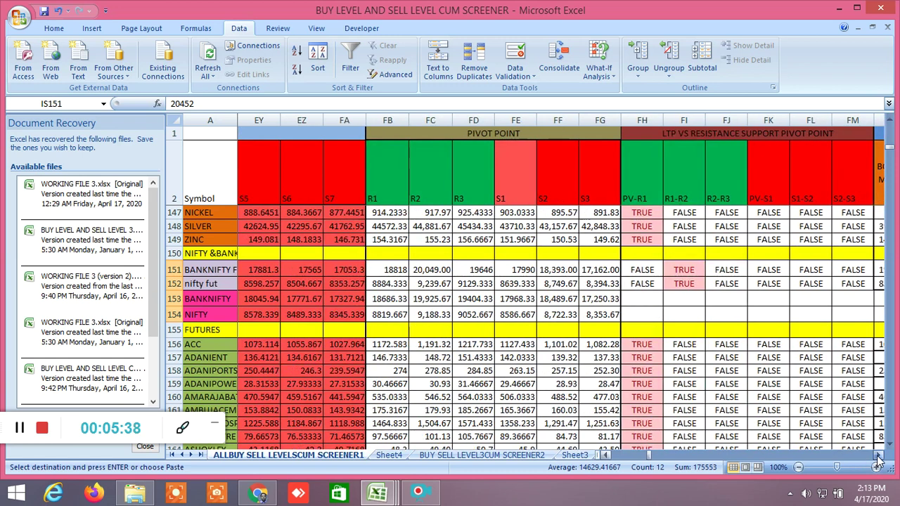
Inspect the Gann angles, Gann square of 9, 360 degree price analysis and number vibration 7 levels for Nifty and BankNifty.
{"action": "left_click", "coordinate": [879, 457]}
{"action": "left_click_drag", "start_coordinate": [878, 459], "coordinate": [879, 458]}
{"action": "left_click_drag", "start_coordinate": [656, 457], "coordinate": [670, 458]}
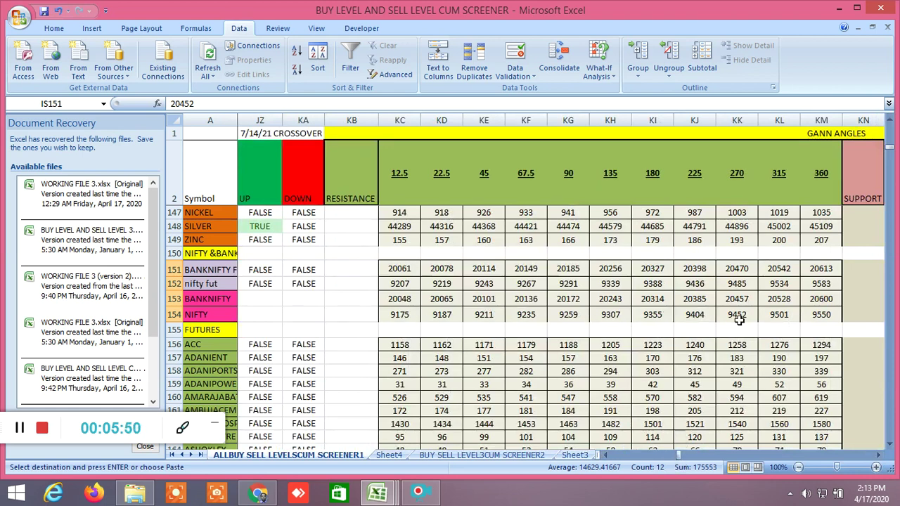
{"action": "left_click_drag", "start_coordinate": [880, 455], "coordinate": [879, 458]}
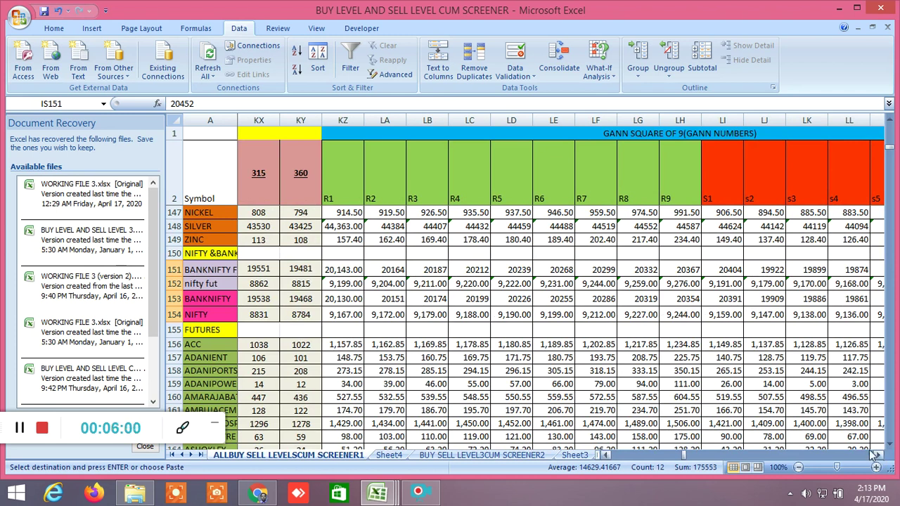
{"action": "left_click_drag", "start_coordinate": [879, 459], "coordinate": [879, 459]}
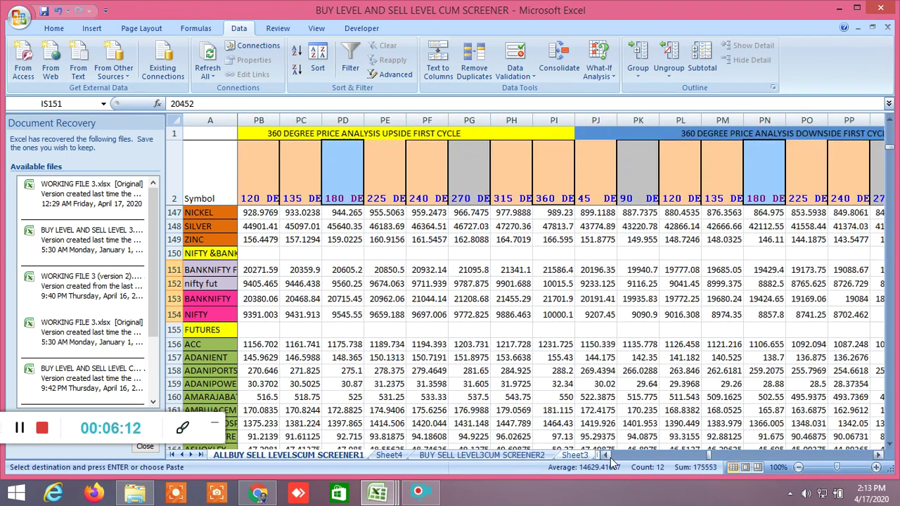
{"action": "left_click_drag", "start_coordinate": [609, 457], "coordinate": [609, 457]}
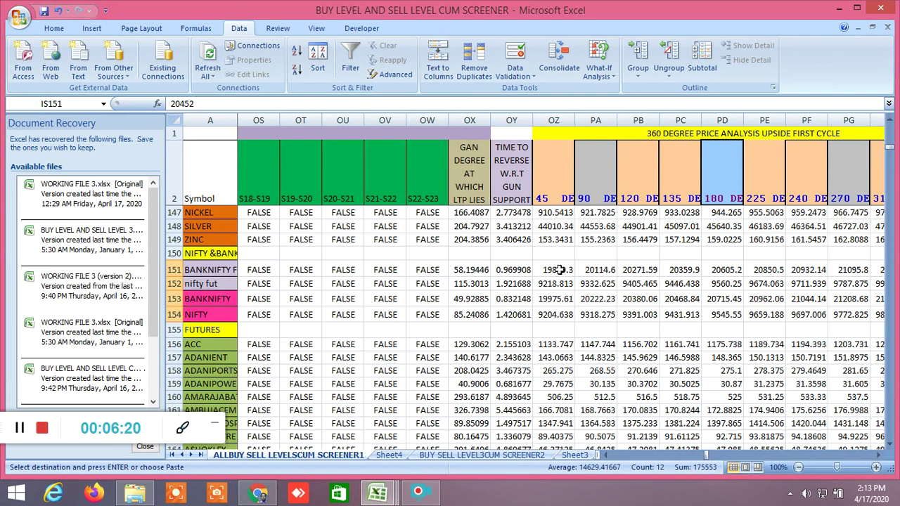
{"action": "left_click_drag", "start_coordinate": [878, 457], "coordinate": [878, 458]}
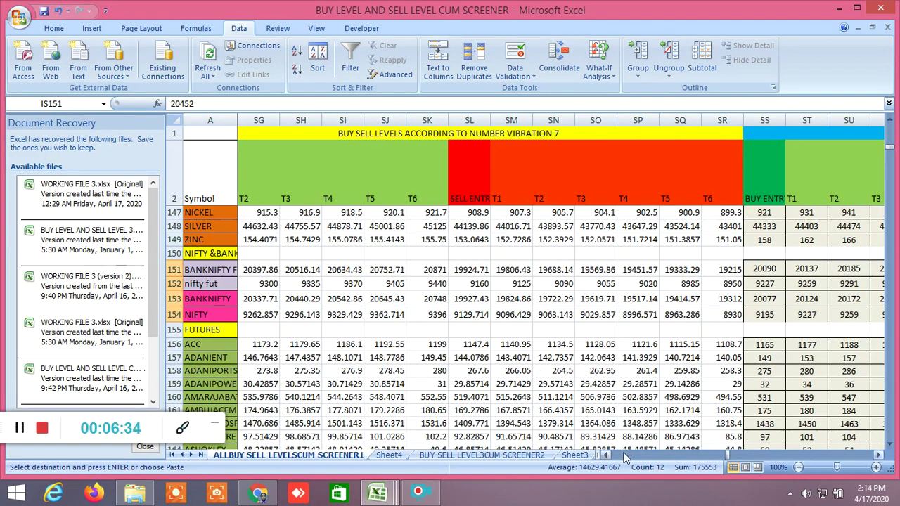
Open the INSIDE THE BAR WITH NR7 sheet and review the daily volatility Fibonacci levels for Nifty and BankNifty.
{"action": "left_click", "coordinate": [576, 455]}
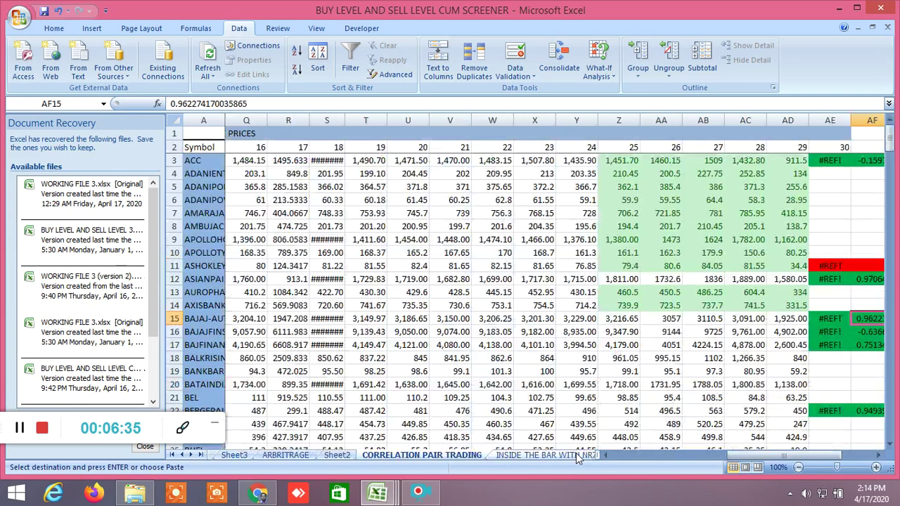
{"action": "left_click", "coordinate": [576, 456]}
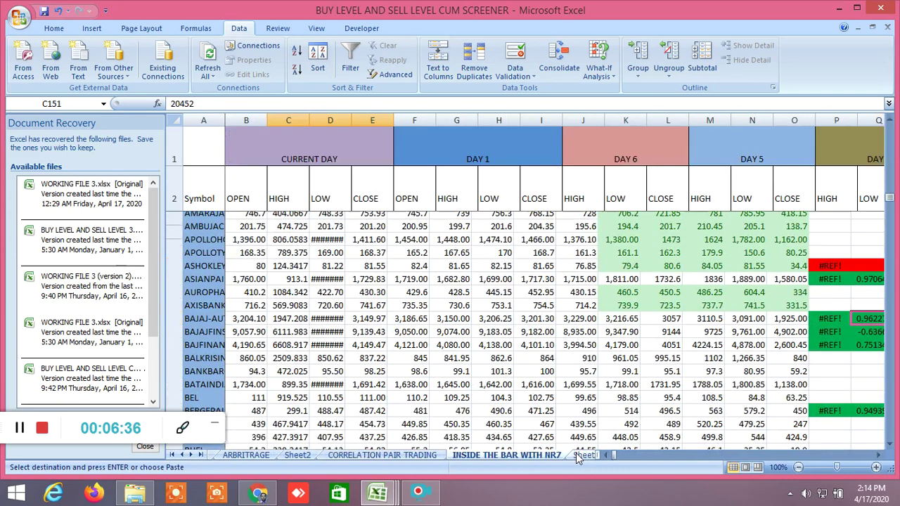
{"action": "left_click_drag", "start_coordinate": [614, 457], "coordinate": [773, 455]}
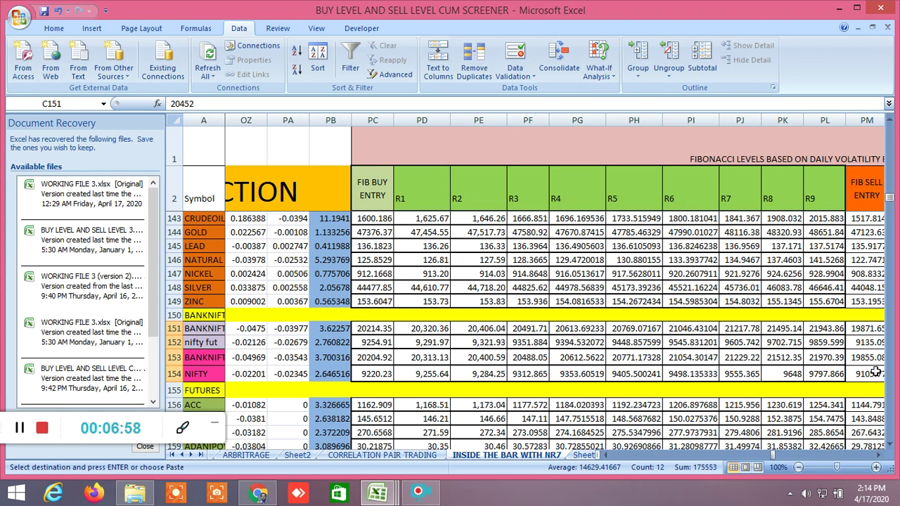
{"action": "left_click", "coordinate": [879, 459]}
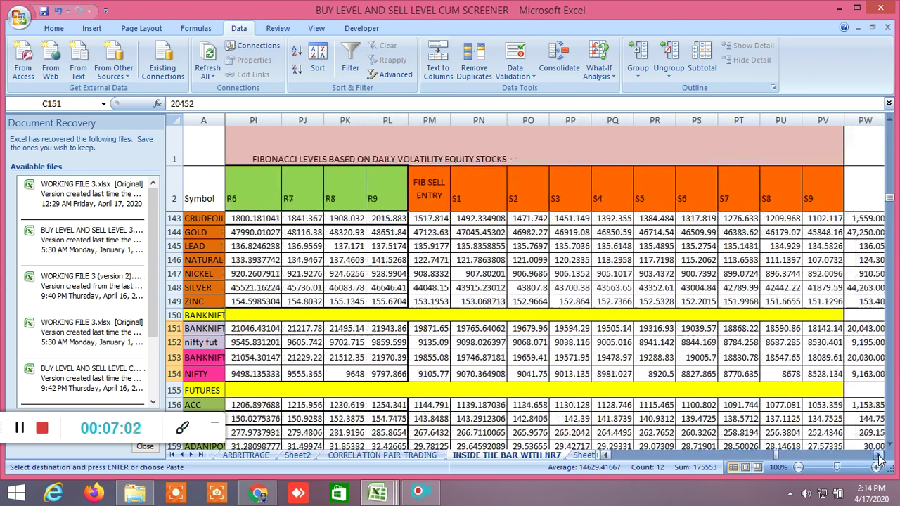
{"action": "left_click", "coordinate": [879, 458]}
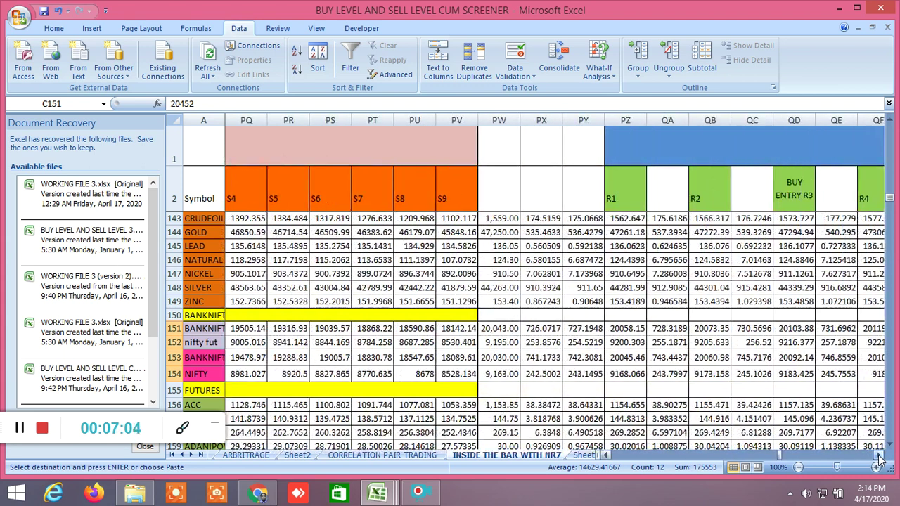
Look over the volatility-based Gann angle resistance and support levels and the adjoining degree columns for Nifty and BankNifty.
{"action": "left_click", "coordinate": [879, 459]}
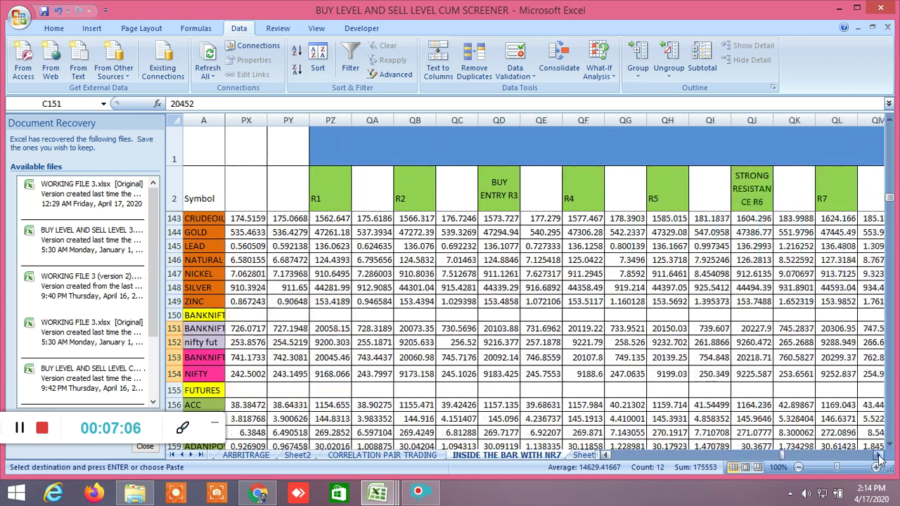
{"action": "left_click", "coordinate": [879, 459]}
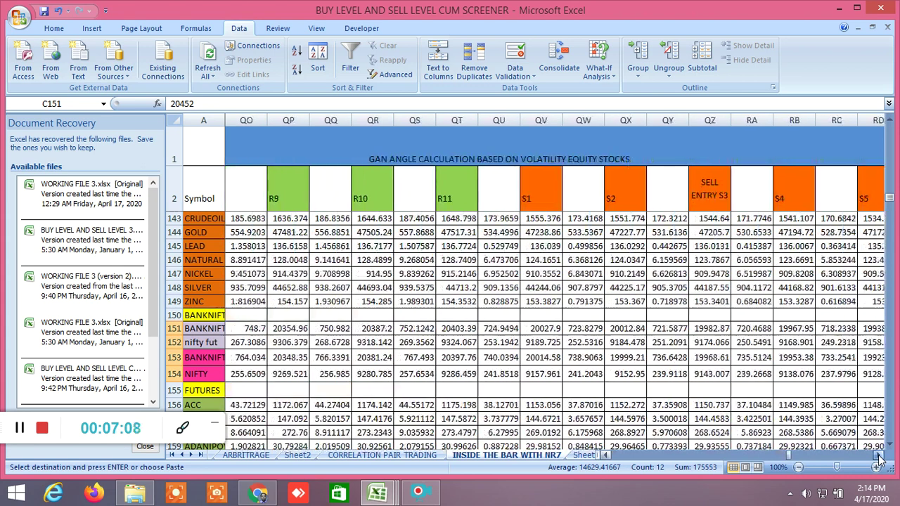
{"action": "left_click", "coordinate": [879, 459]}
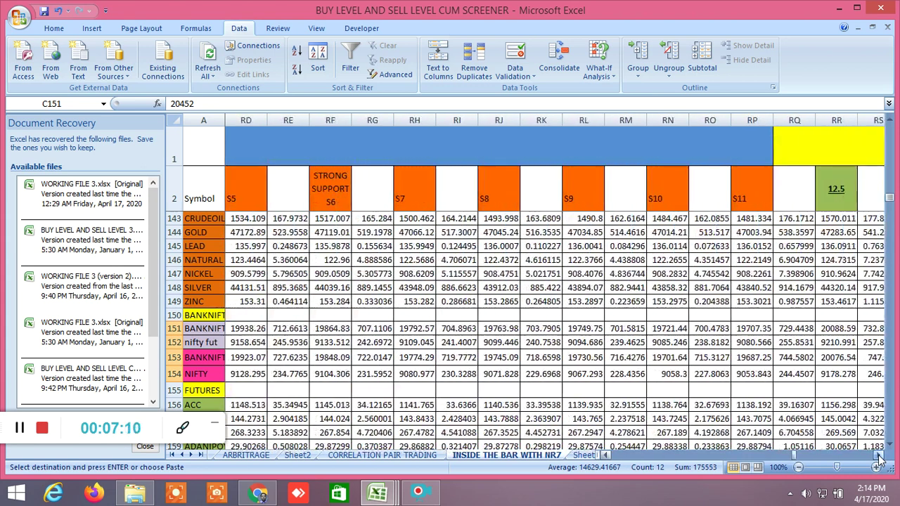
{"action": "left_click", "coordinate": [879, 459]}
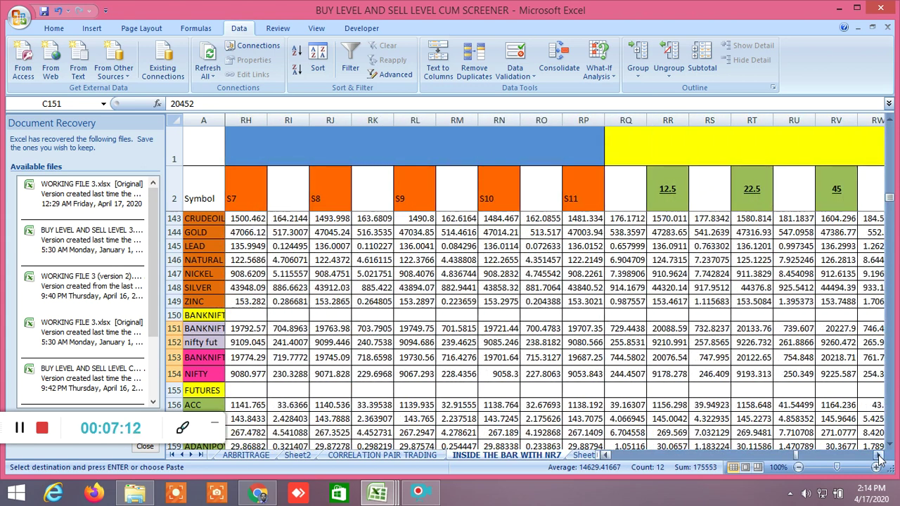
Check the BankNifty chart in TradingView, return to the screener workbook and review its PROBABLE PRICE MOVEMENT columns.
{"action": "left_click", "coordinate": [259, 493]}
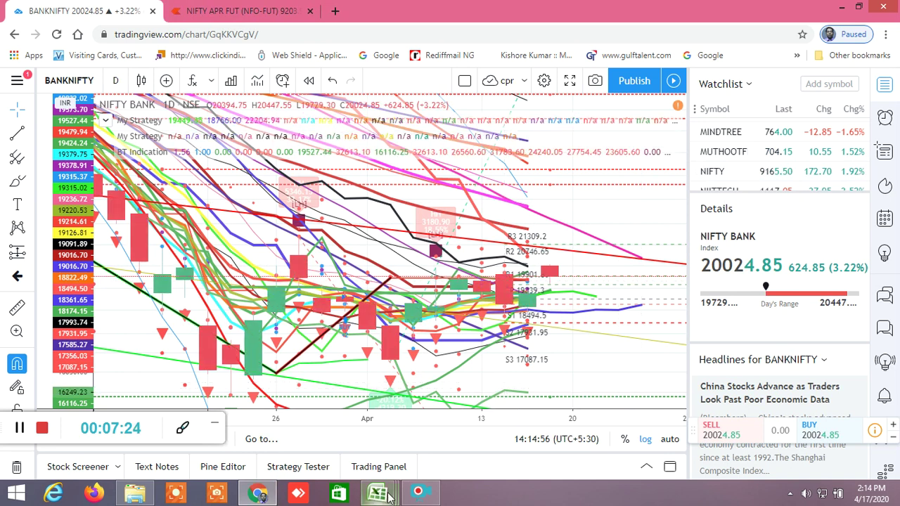
{"action": "mouse_move", "coordinate": [389, 496]}
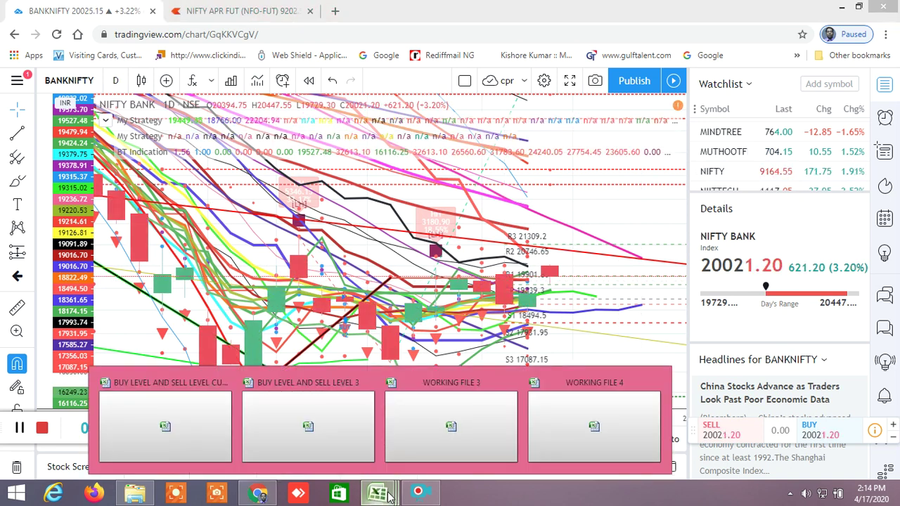
{"action": "left_click", "coordinate": [165, 432]}
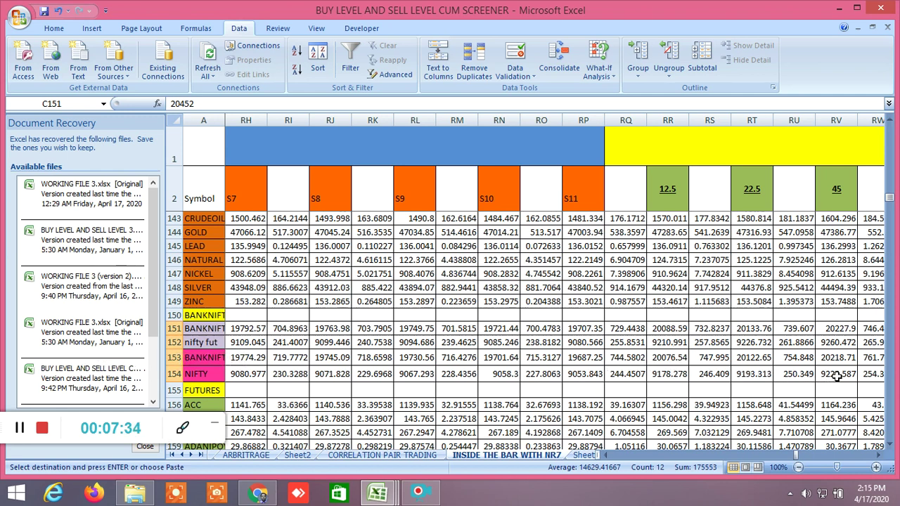
{"action": "left_click_drag", "start_coordinate": [880, 458], "coordinate": [881, 457]}
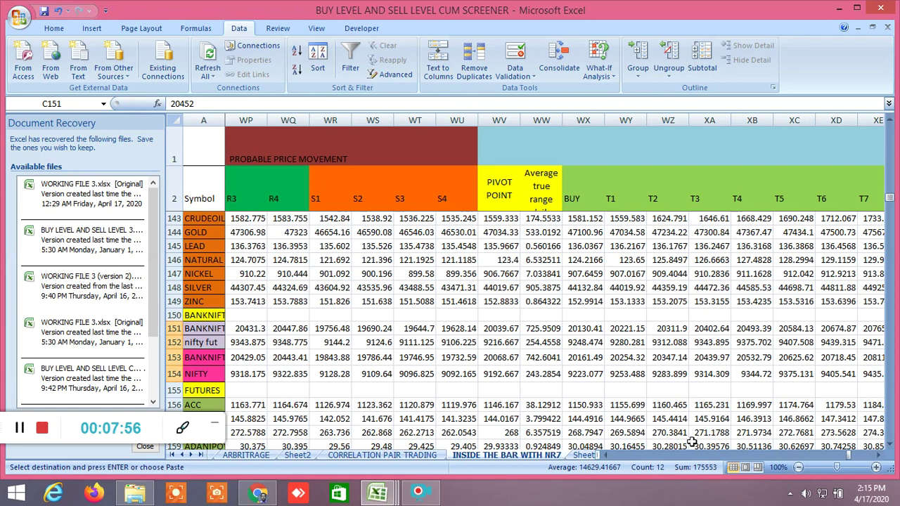
Switch to TradingView, load the NIFTY chart from the watchlist and rescale it to bring the price series into view.
{"action": "left_click", "coordinate": [270, 494]}
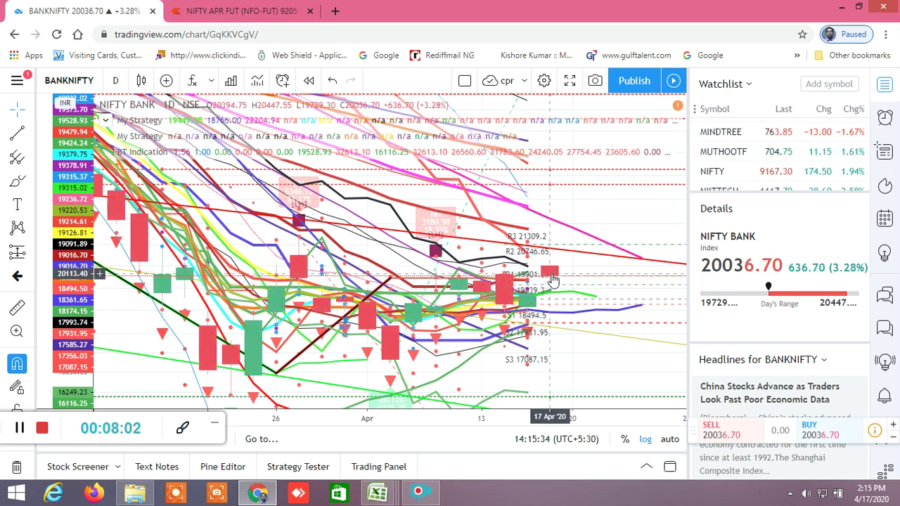
{"action": "left_click", "coordinate": [717, 173]}
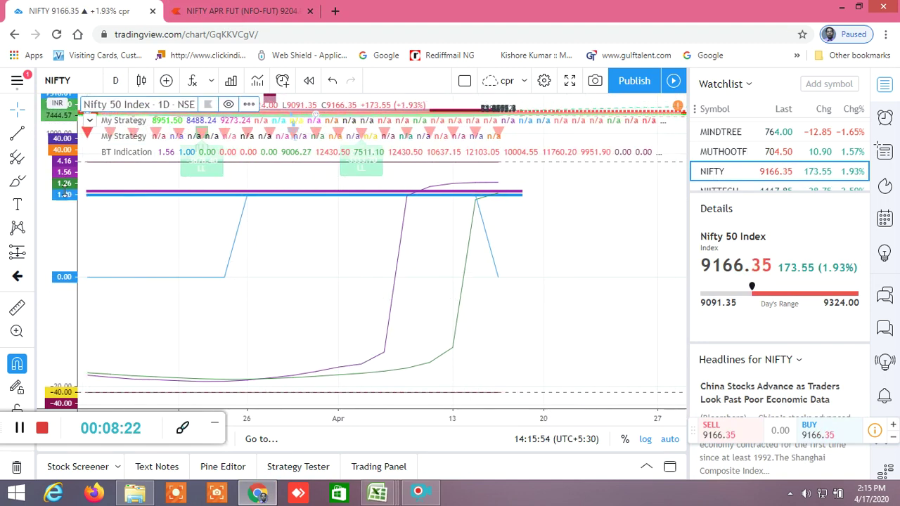
{"action": "left_click_drag", "start_coordinate": [66, 200], "coordinate": [58, 141]}
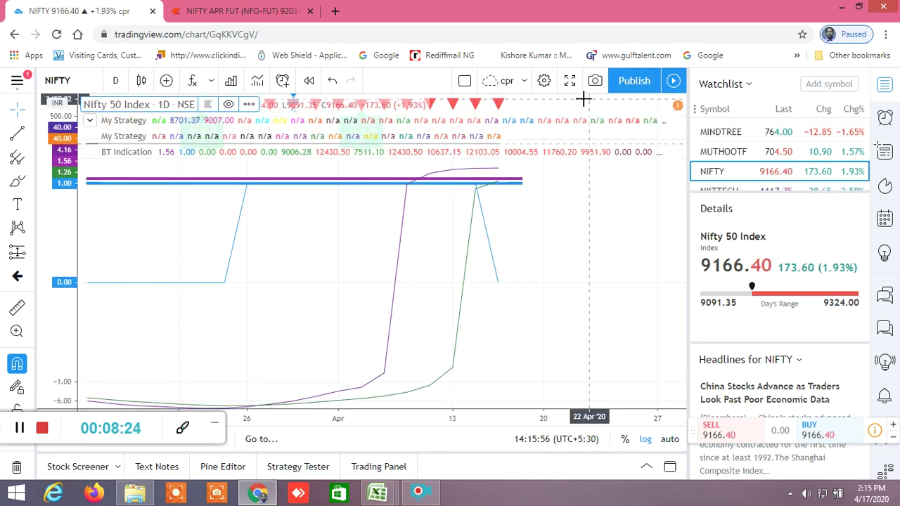
{"action": "left_click_drag", "start_coordinate": [583, 95], "coordinate": [549, 305]}
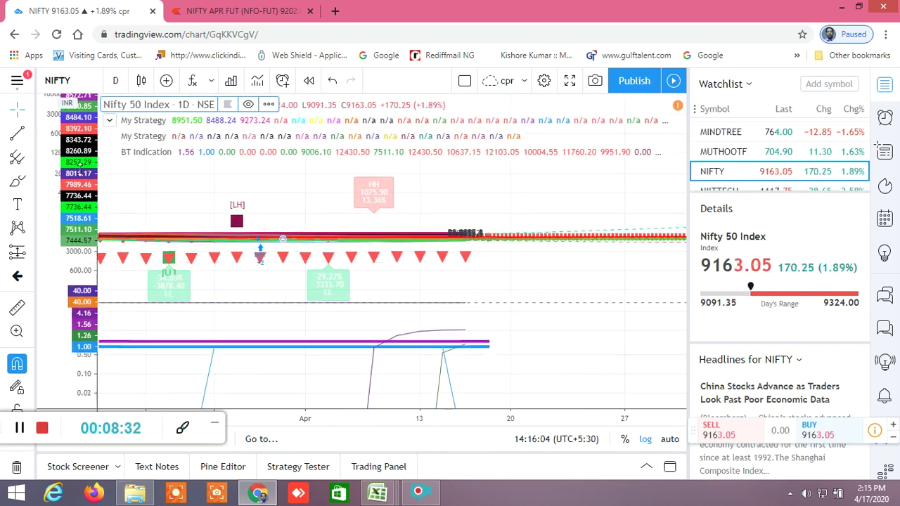
{"action": "left_click_drag", "start_coordinate": [79, 169], "coordinate": [69, 182]}
{"action": "left_click_drag", "start_coordinate": [82, 227], "coordinate": [81, 204]}
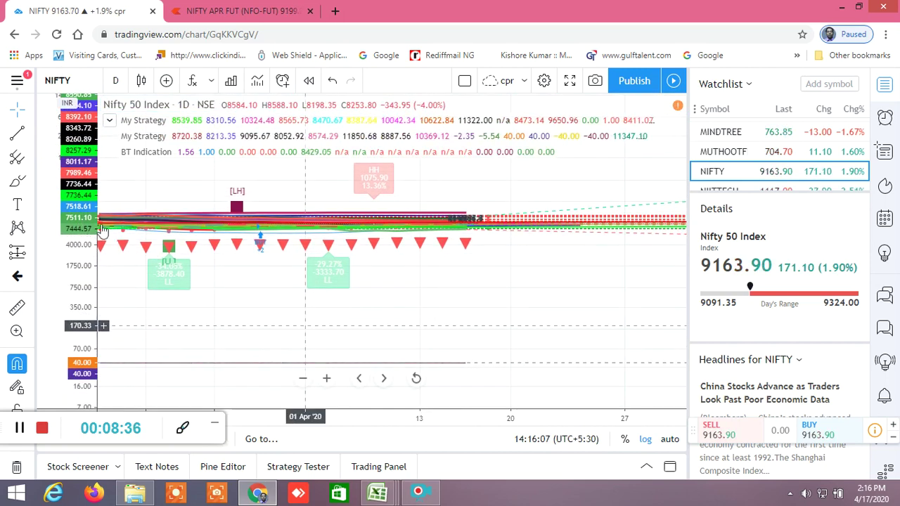
{"action": "left_click_drag", "start_coordinate": [64, 159], "coordinate": [70, 144]}
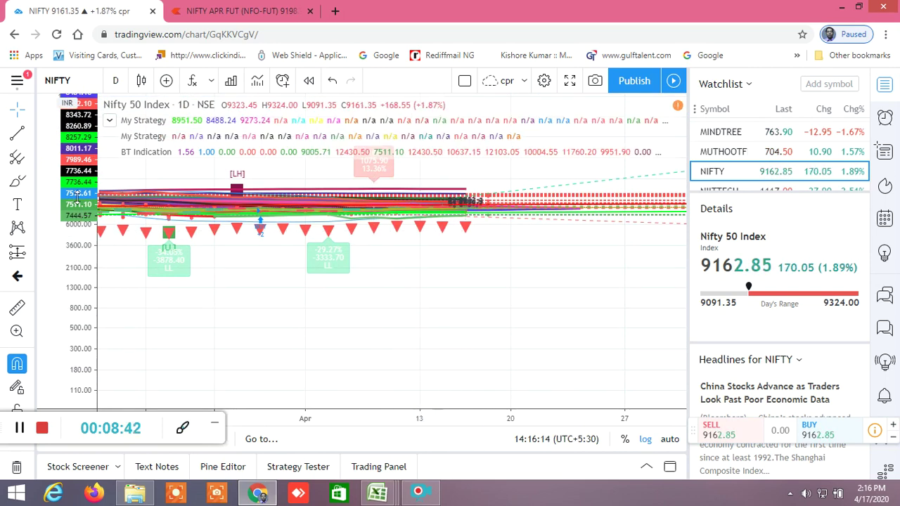
{"action": "left_click_drag", "start_coordinate": [78, 151], "coordinate": [92, 120]}
{"action": "left_click_drag", "start_coordinate": [506, 184], "coordinate": [532, 344]}
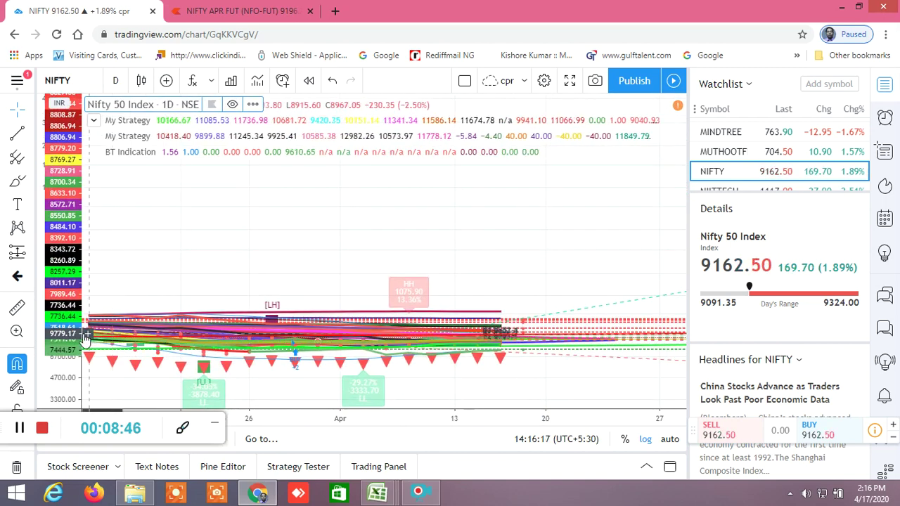
{"action": "left_click_drag", "start_coordinate": [69, 254], "coordinate": [74, 331]}
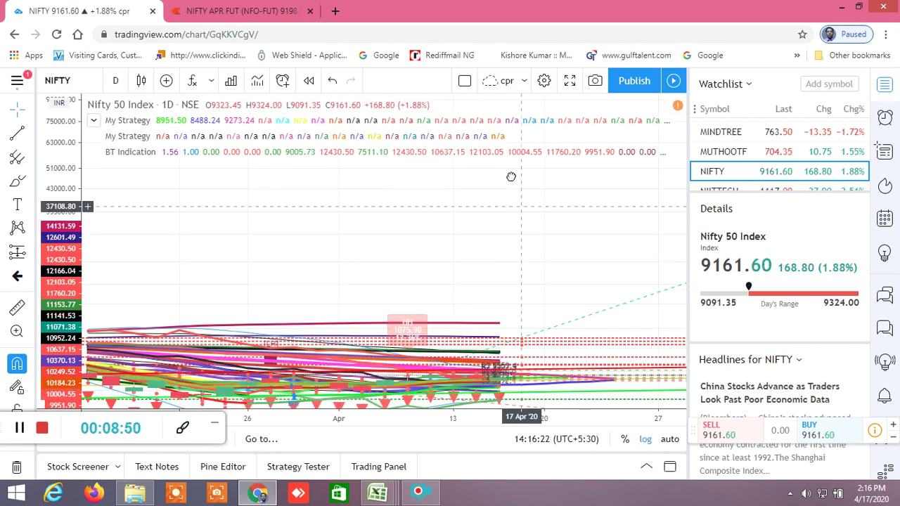
Stretch and reposition the NIFTY daily chart until the individual candles and pivot levels are readable.
{"action": "key", "text": "alt+r"}
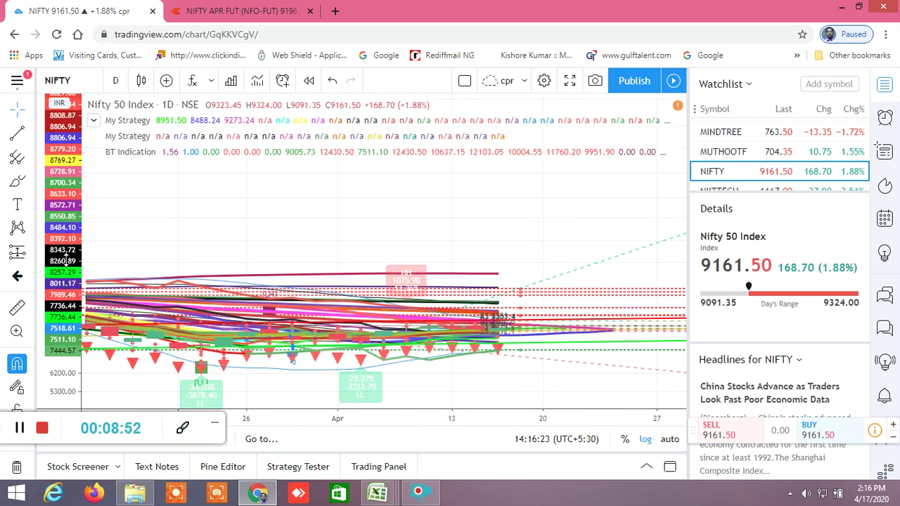
{"action": "mouse_move", "coordinate": [65, 260]}
{"action": "left_mouse_down"}
{"action": "mouse_move", "coordinate": [67, 295]}
{"action": "mouse_move", "coordinate": [67, 275]}
{"action": "left_mouse_up"}
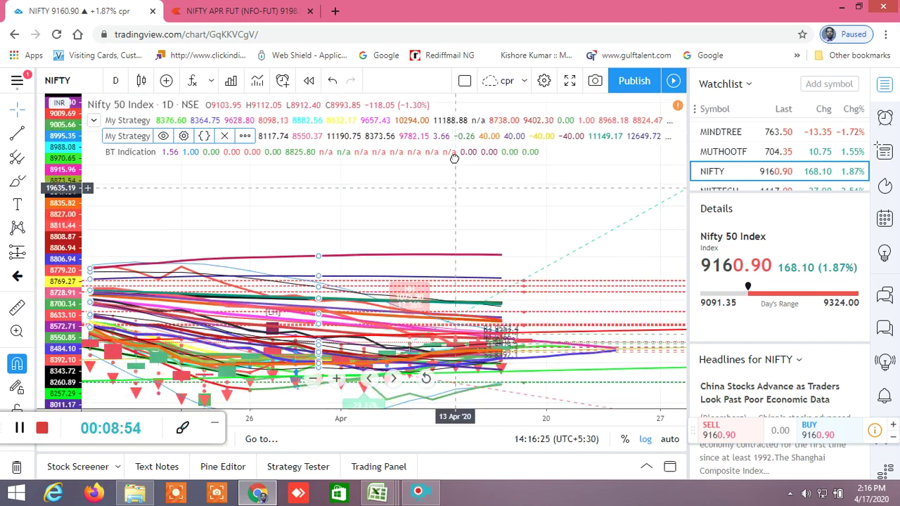
{"action": "left_click_drag", "start_coordinate": [454, 159], "coordinate": [474, 102]}
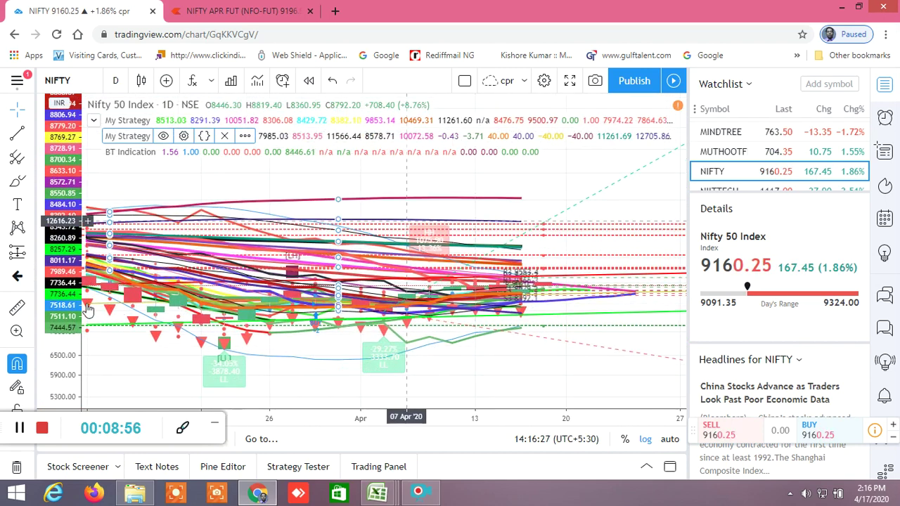
{"action": "left_click_drag", "start_coordinate": [66, 271], "coordinate": [68, 236]}
{"action": "left_click_drag", "start_coordinate": [492, 318], "coordinate": [503, 269]}
{"action": "left_click_drag", "start_coordinate": [69, 301], "coordinate": [105, 86]}
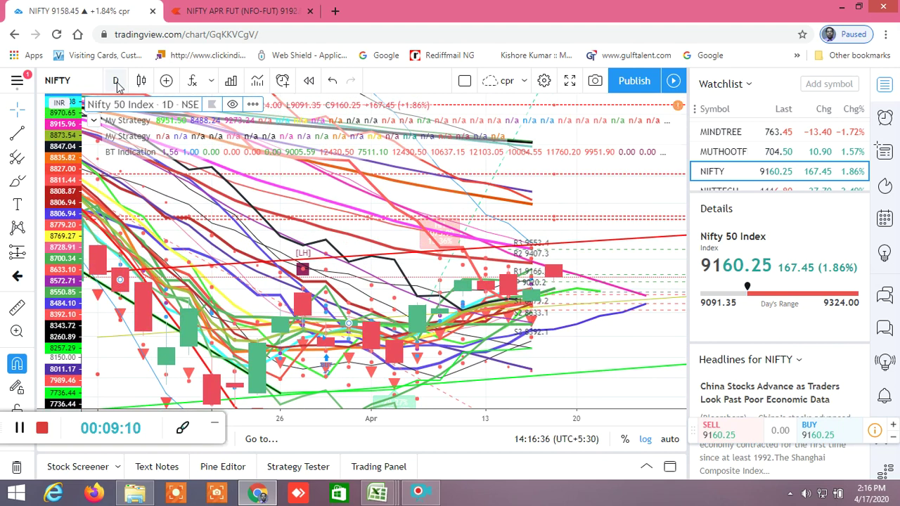
Set the NIFTY chart interval to 15 minutes and stretch its price scale to examine the intraday candles.
{"action": "left_click", "coordinate": [117, 82]}
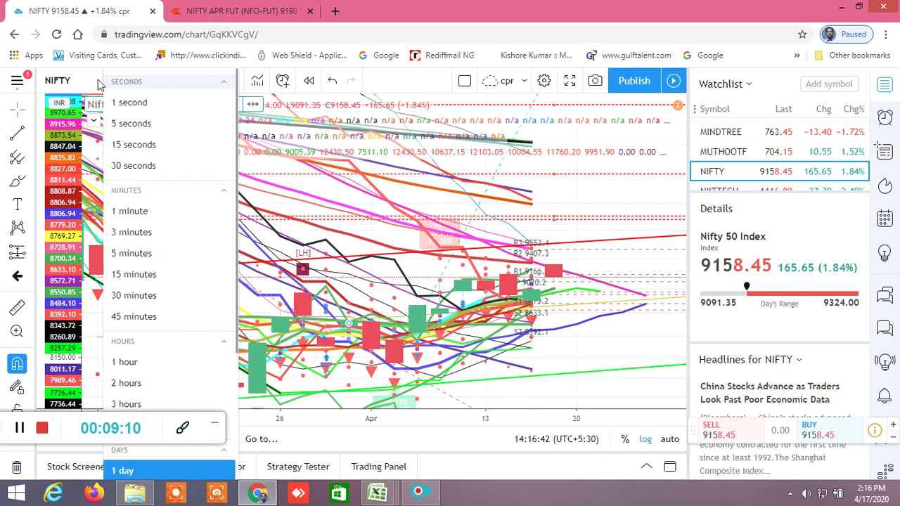
{"action": "left_click", "coordinate": [134, 274]}
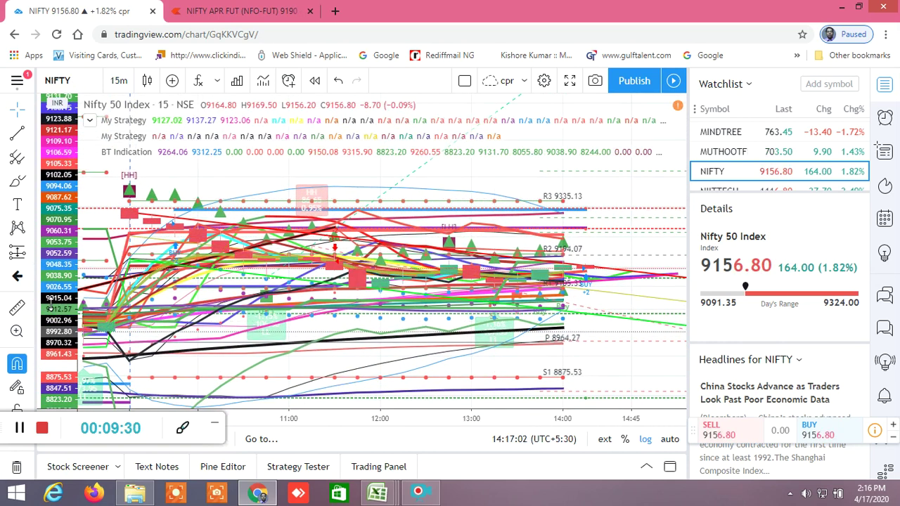
{"action": "left_click_drag", "start_coordinate": [51, 310], "coordinate": [43, 211]}
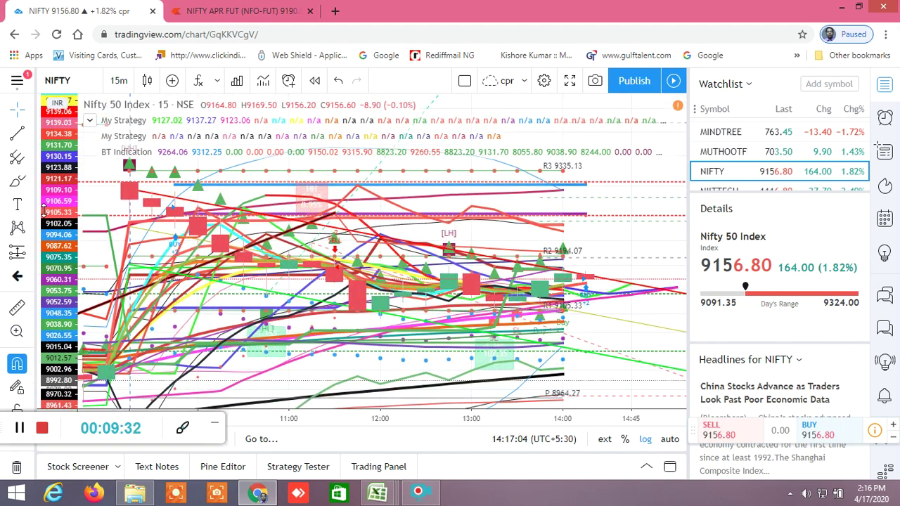
{"action": "left_click_drag", "start_coordinate": [60, 304], "coordinate": [61, 258]}
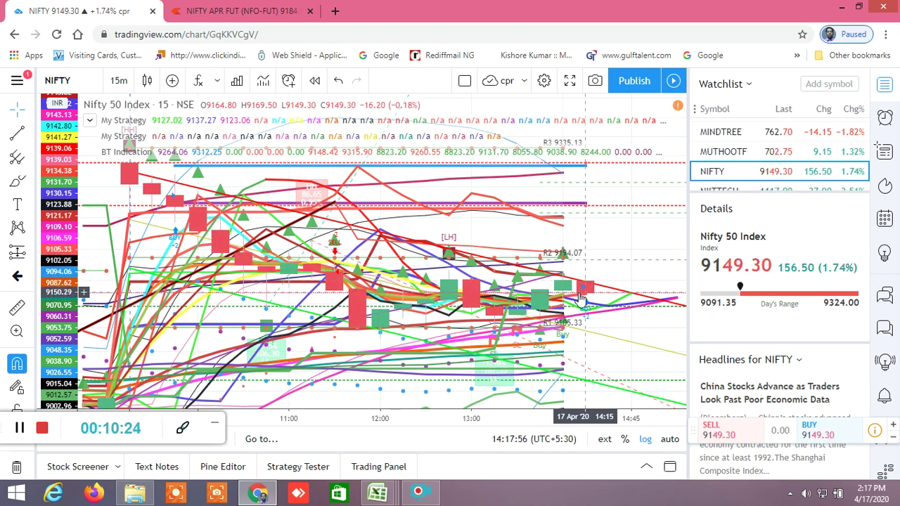
Return to the BUY LEVEL AND SELL LEVEL CUM SCREENER workbook and inspect the formula behind Nifty's pivot-based BUY level.
{"action": "mouse_move", "coordinate": [378, 492]}
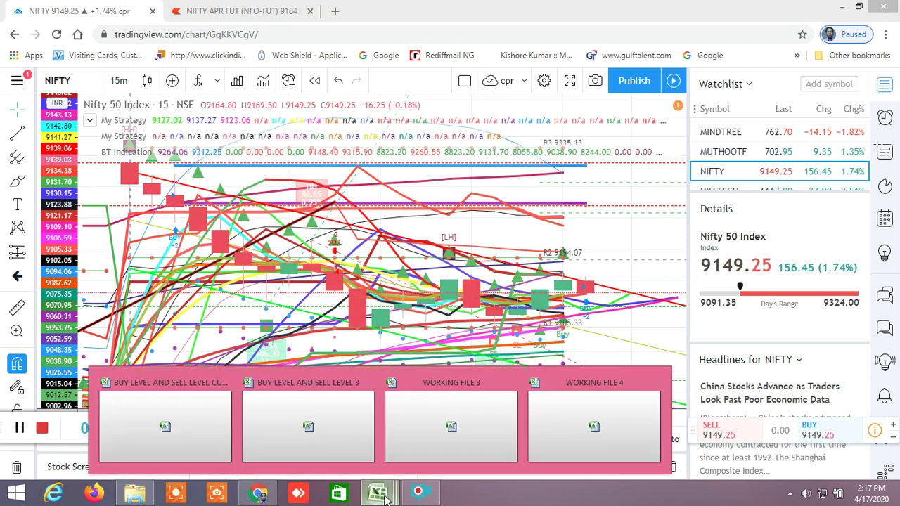
{"action": "left_click", "coordinate": [166, 427]}
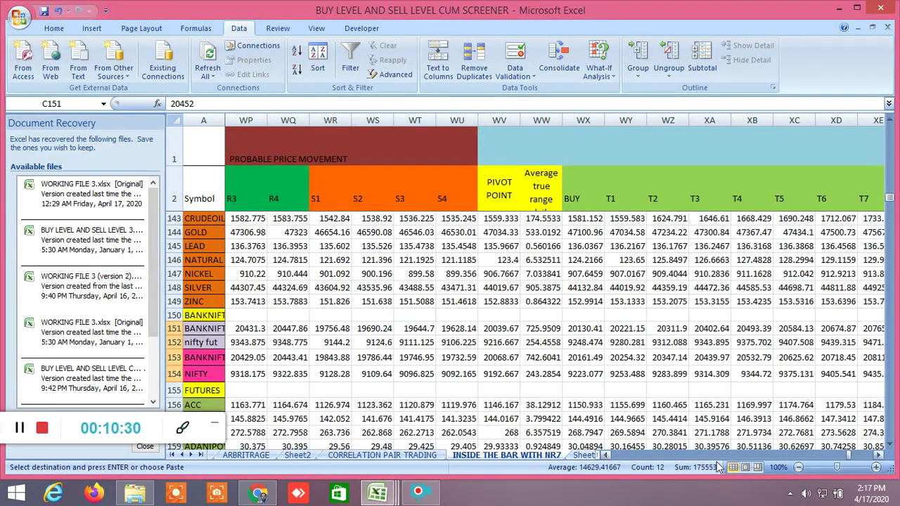
{"action": "left_click", "coordinate": [586, 374]}
{"action": "key", "text": "F2"}
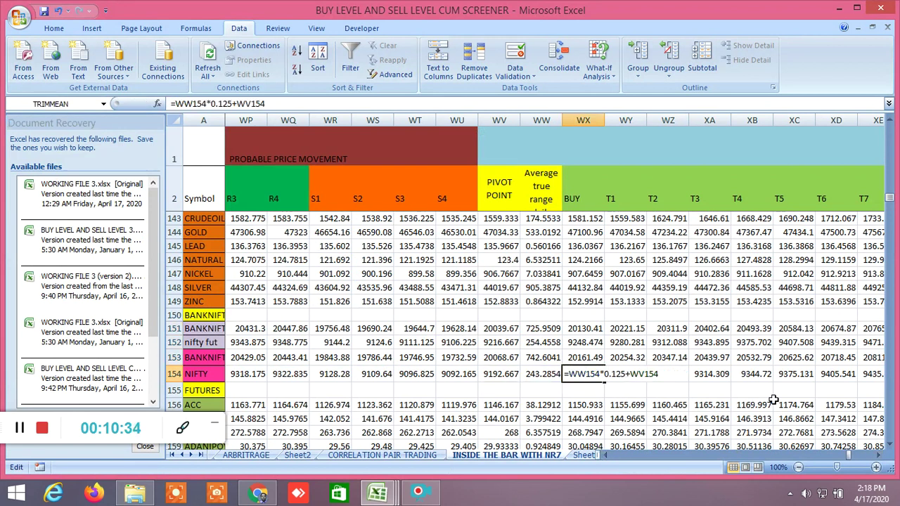
{"action": "key", "text": "Return"}
Leave the BUY formula unchanged and review Nifty's volatility-based BUY targets across to the SELL level.
{"action": "key", "text": "Right"}
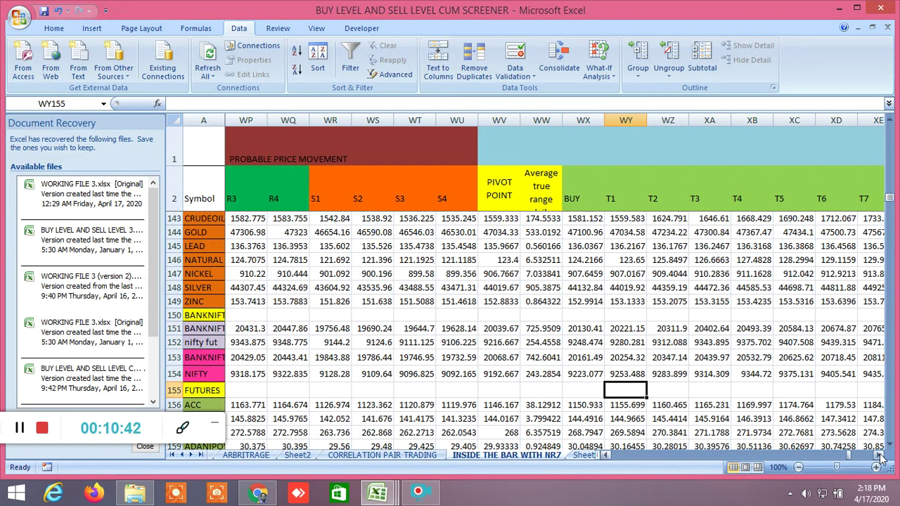
{"action": "scroll", "coordinate": [881, 458], "scroll_direction": "right", "scroll_amount": 10}
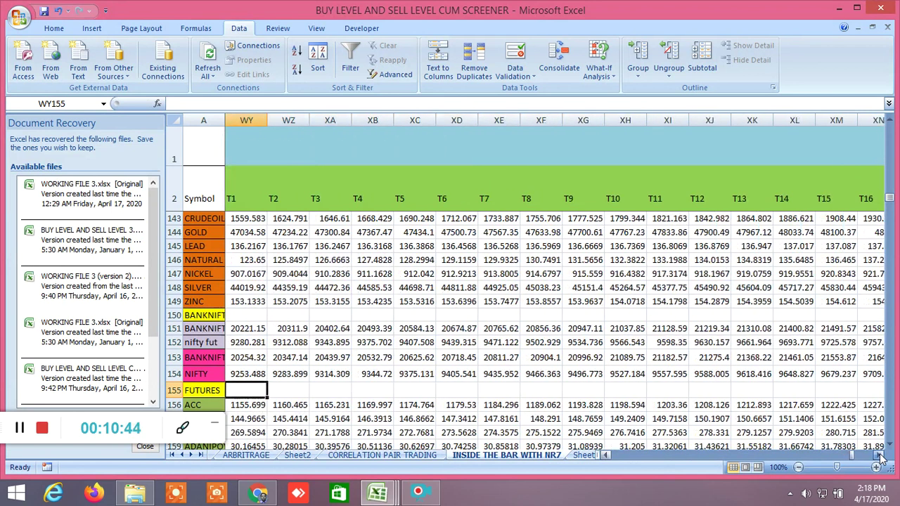
{"action": "scroll", "coordinate": [881, 458], "scroll_direction": "right", "scroll_amount": 17}
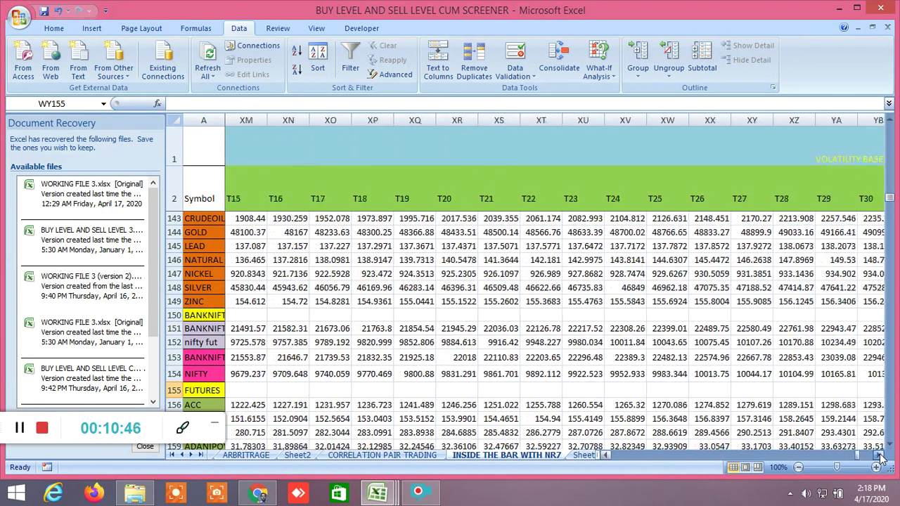
{"action": "scroll", "coordinate": [881, 457], "scroll_direction": "right", "scroll_amount": 3}
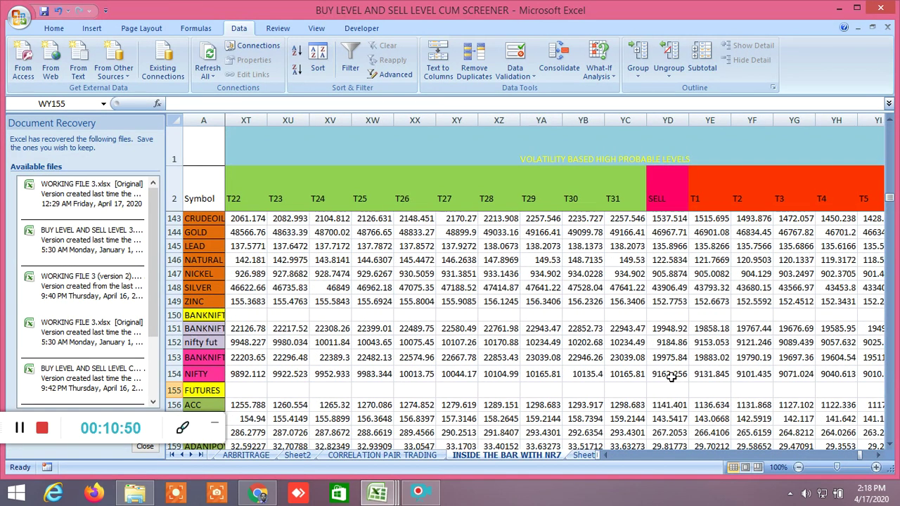
Check the NIFTY 15-minute chart in TradingView against the SELL level, and return to the BUY LEVEL AND SELL LEVEL CUM SCREENER workbook.
{"action": "left_click", "coordinate": [258, 493]}
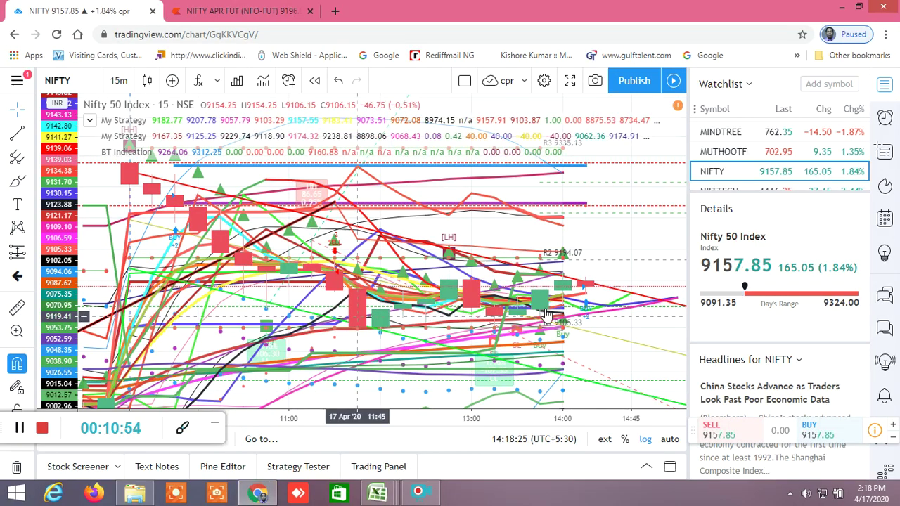
{"action": "left_click", "coordinate": [390, 496]}
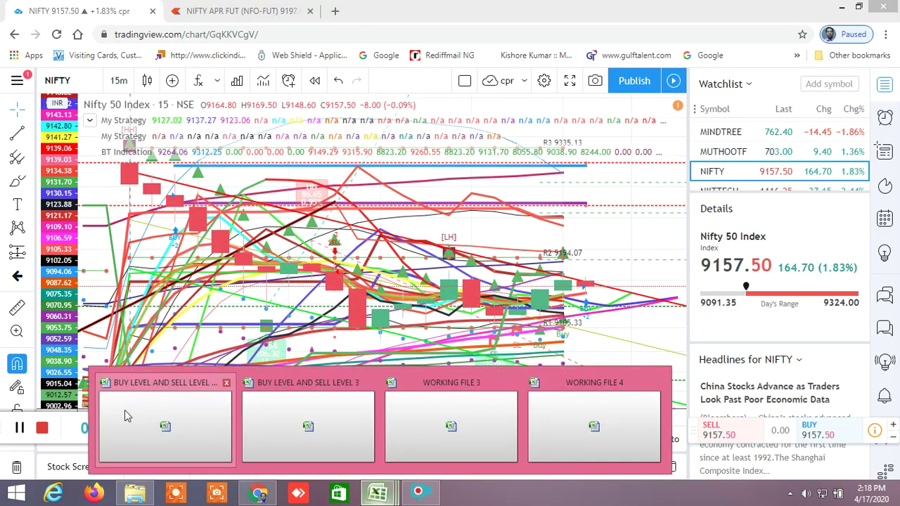
{"action": "left_click", "coordinate": [167, 425]}
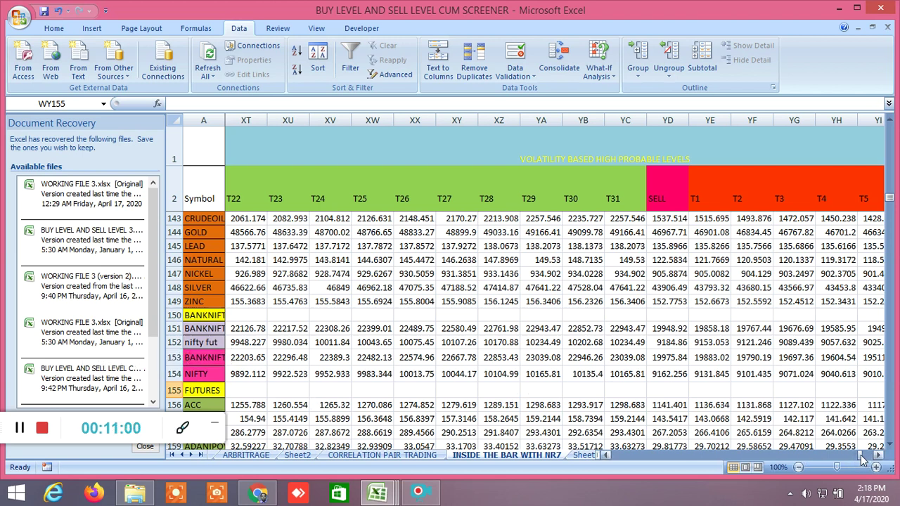
Review the CURRENT DAY and DAY 1 price columns at the start of the INSIDE THE BAR WITH NR7 sheet.
{"action": "left_click_drag", "start_coordinate": [864, 458], "coordinate": [606, 459]}
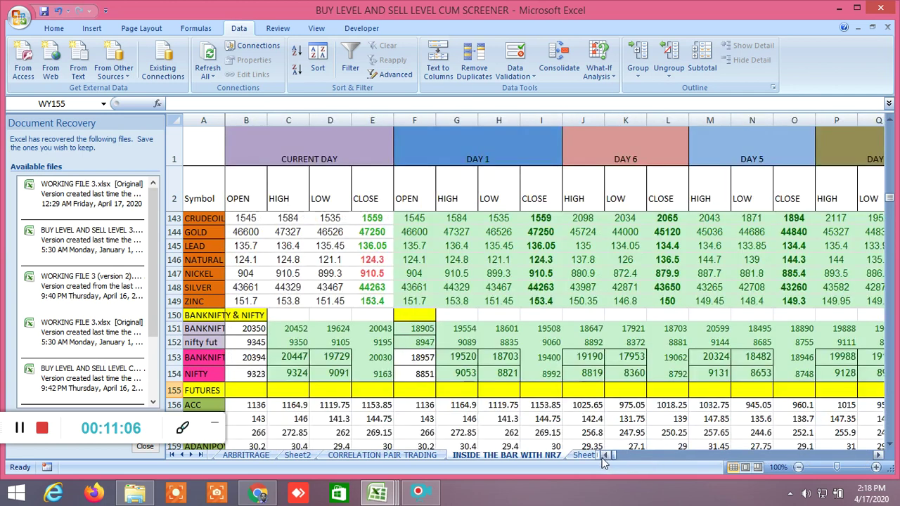
{"action": "left_click", "coordinate": [879, 456]}
{"action": "left_click", "coordinate": [878, 456]}
{"action": "left_click", "coordinate": [878, 455]}
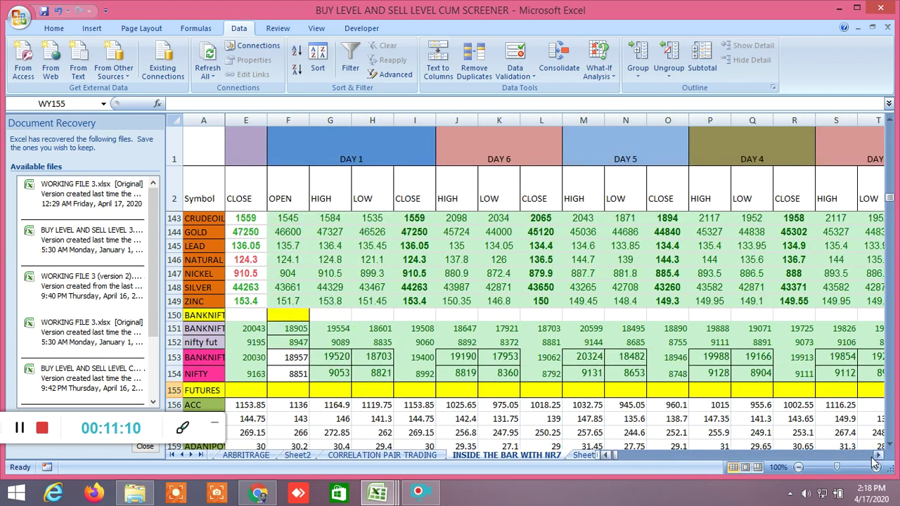
Examine the index rows from the GANN DEGREE BASED ON VOLATILITY section through to the pivot-based BUY levels.
{"action": "left_click_drag", "start_coordinate": [618, 458], "coordinate": [797, 458]}
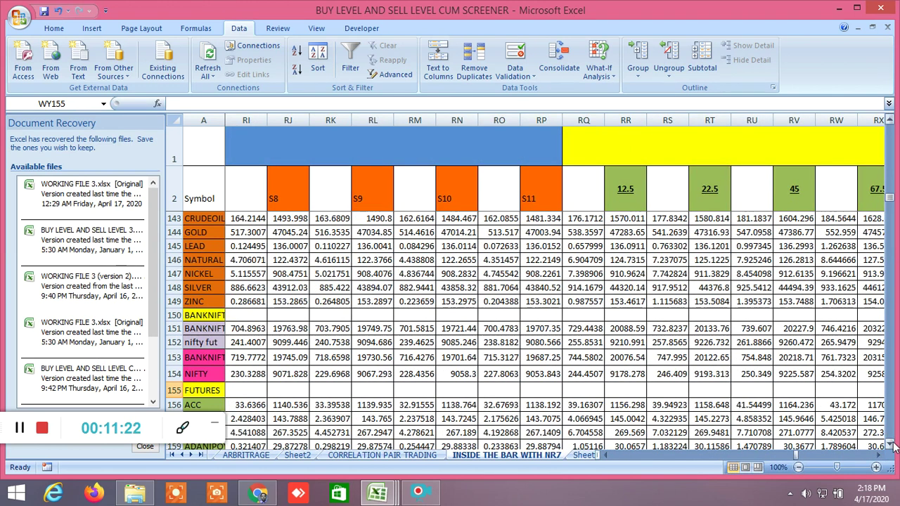
{"action": "left_click_drag", "start_coordinate": [880, 457], "coordinate": [877, 458]}
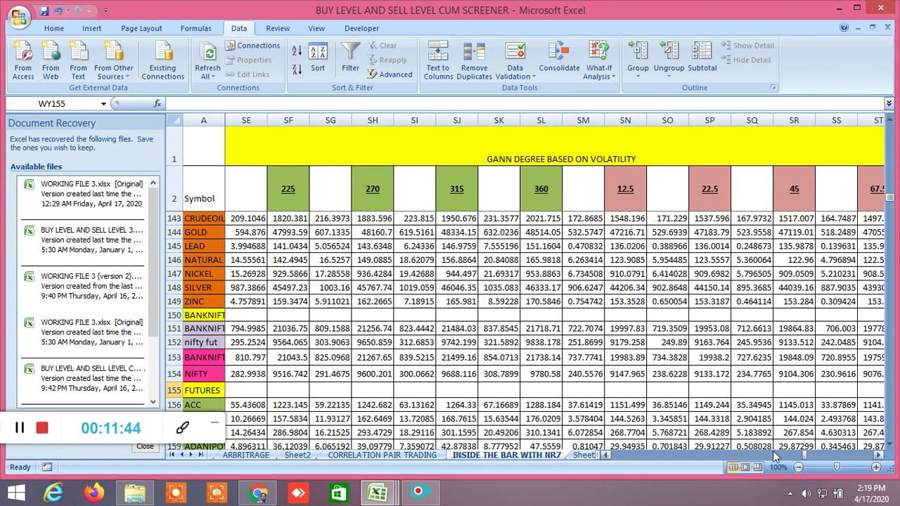
{"action": "left_click", "coordinate": [878, 458]}
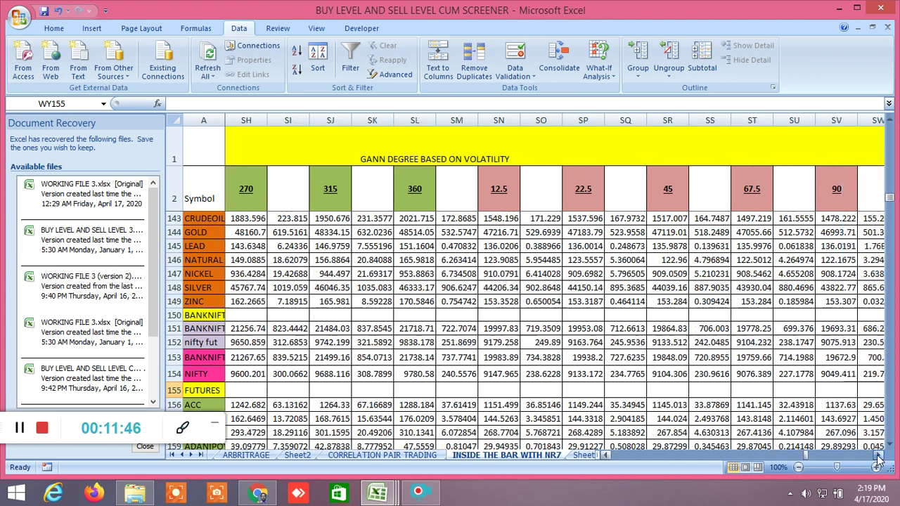
{"action": "left_click_drag", "start_coordinate": [877, 458], "coordinate": [878, 457]}
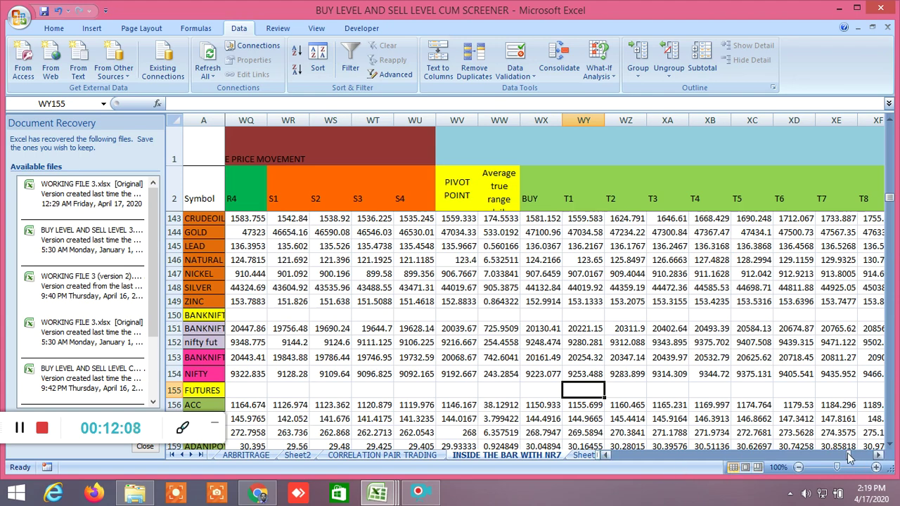
Return to the Gann degree section and bring Nifty's levels from the upside 360 column through the downside degree columns into view.
{"action": "left_click_drag", "start_coordinate": [849, 458], "coordinate": [806, 471]}
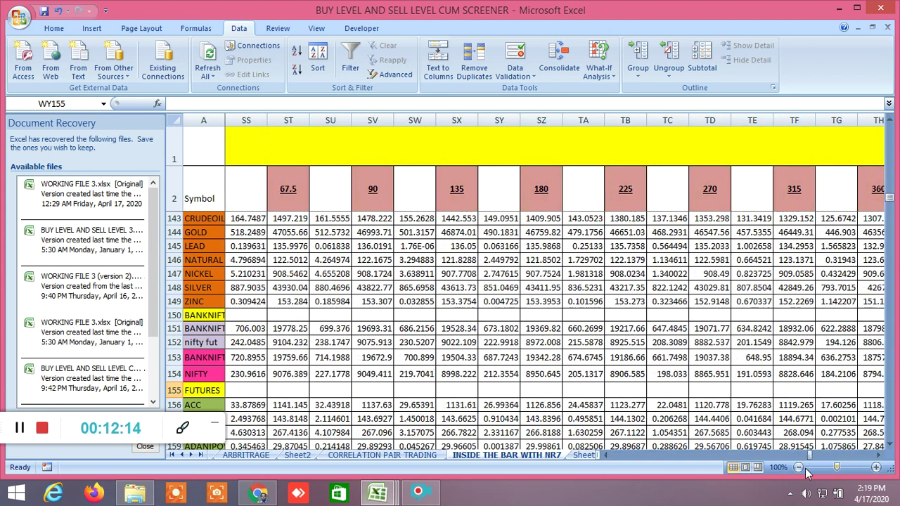
{"action": "left_click", "coordinate": [606, 455]}
{"action": "left_click", "coordinate": [606, 456]}
{"action": "left_click", "coordinate": [605, 455]}
{"action": "left_click", "coordinate": [605, 455]}
{"action": "left_click", "coordinate": [605, 455]}
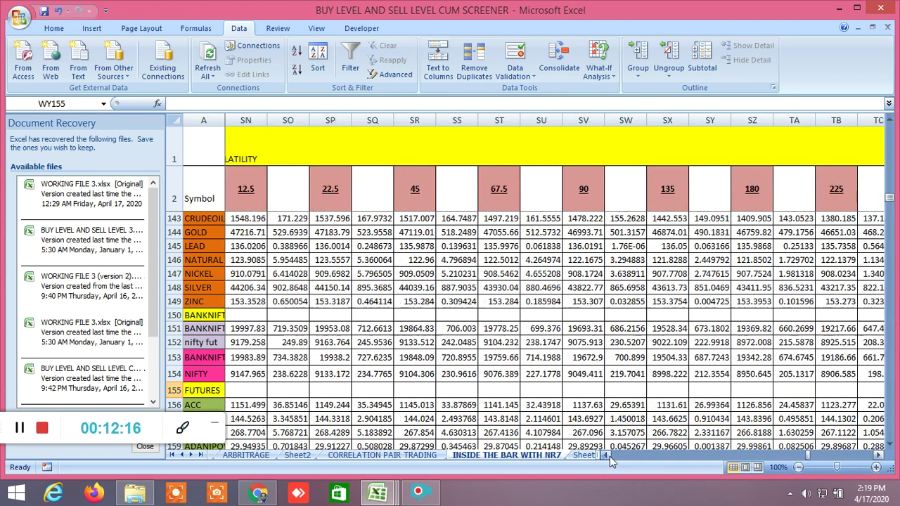
{"action": "left_click", "coordinate": [605, 456]}
{"action": "left_click", "coordinate": [610, 456]}
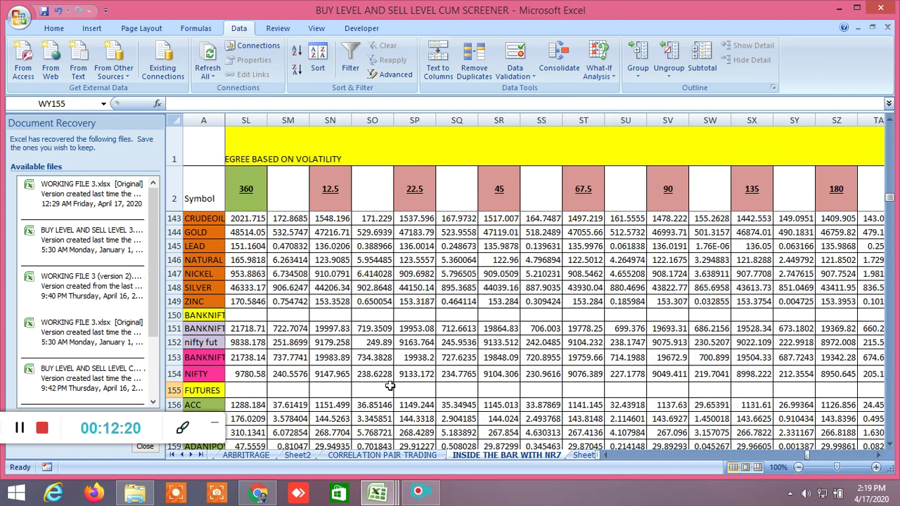
Switch to TradingView to check NIFTY and the watchlist quotes above it, and return to the screener workbook's Gann levels.
{"action": "left_click", "coordinate": [258, 494]}
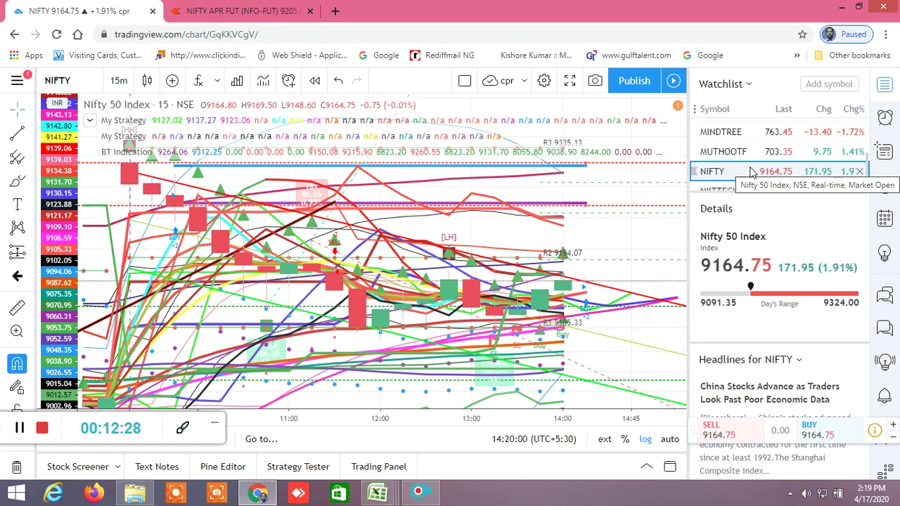
{"action": "scroll", "coordinate": [751, 173], "scroll_direction": "up", "scroll_amount": 1}
{"action": "scroll", "coordinate": [751, 173], "scroll_direction": "down", "scroll_amount": 1}
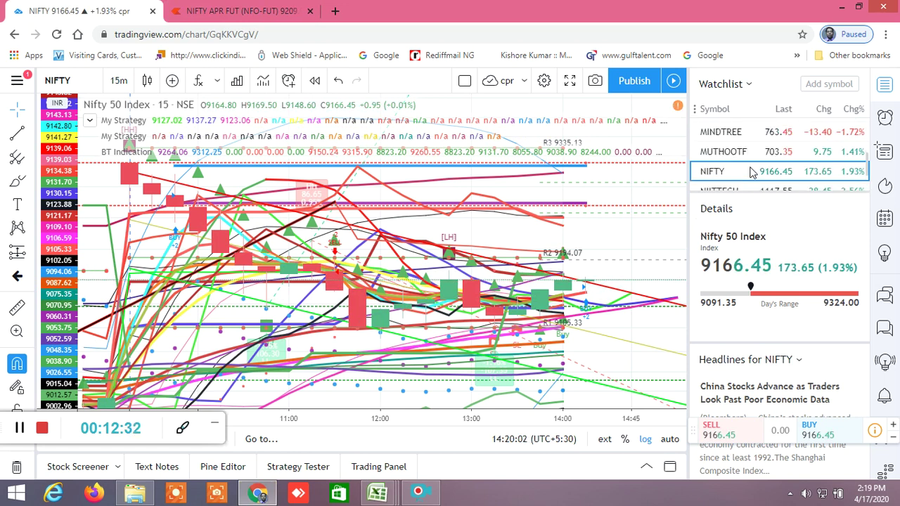
{"action": "scroll", "coordinate": [751, 172], "scroll_direction": "up", "scroll_amount": 5}
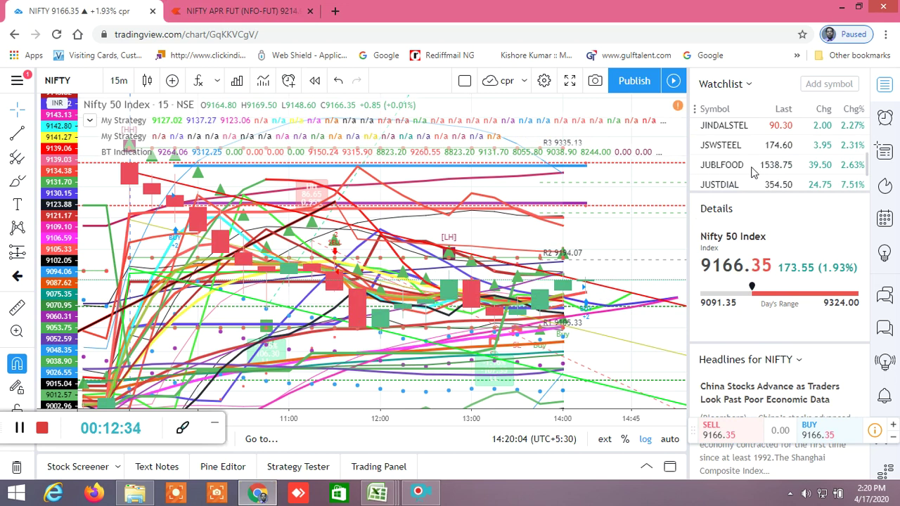
{"action": "scroll", "coordinate": [751, 172], "scroll_direction": "up", "scroll_amount": 3}
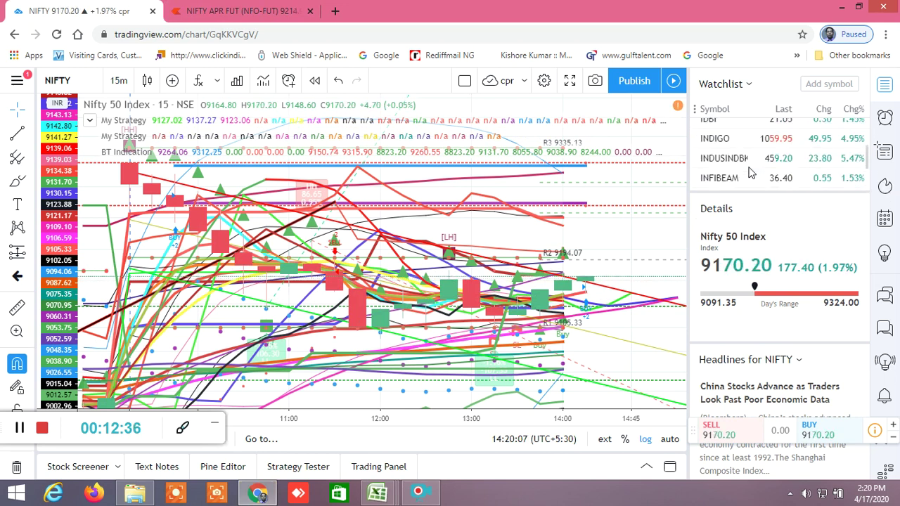
{"action": "scroll", "coordinate": [718, 162], "scroll_direction": "up", "scroll_amount": 5}
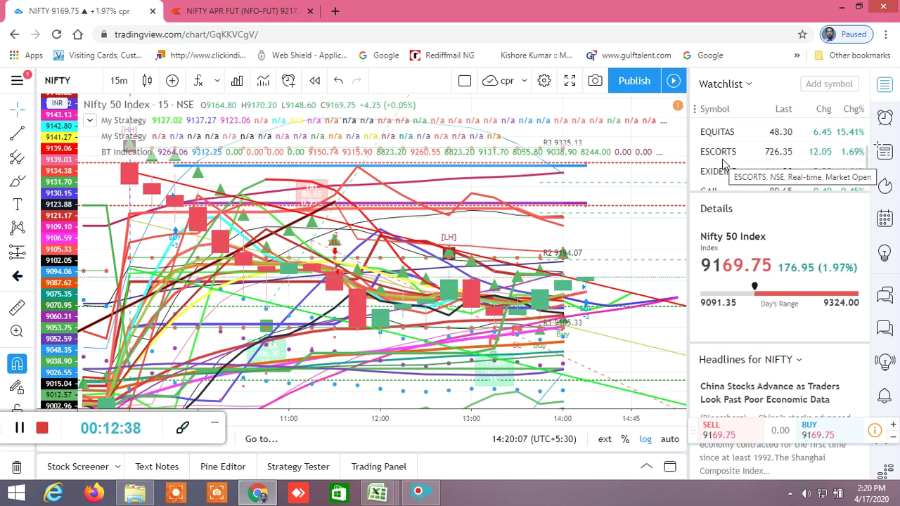
{"action": "mouse_move", "coordinate": [377, 493]}
{"action": "left_click", "coordinate": [190, 433]}
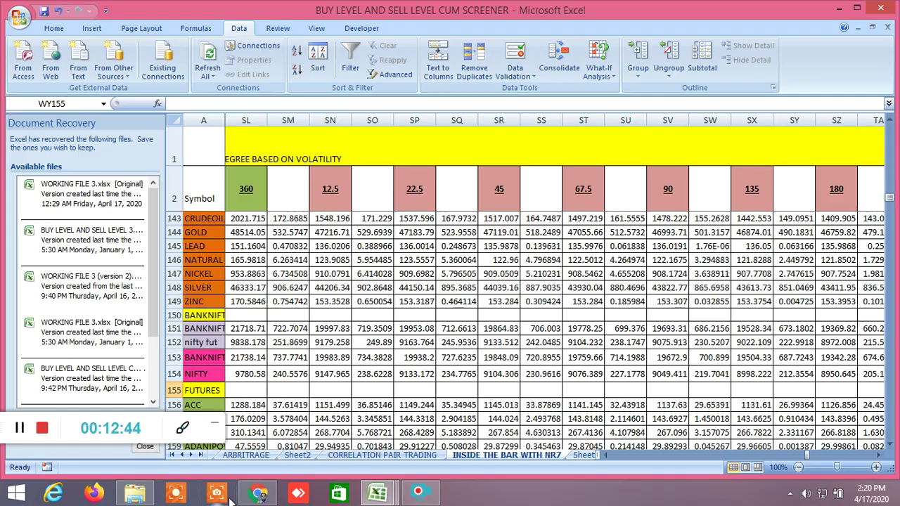
Find the BANKNIFTY quote in the TradingView watchlist, and return to the Gann degree levels in the screener workbook.
{"action": "left_click", "coordinate": [274, 490]}
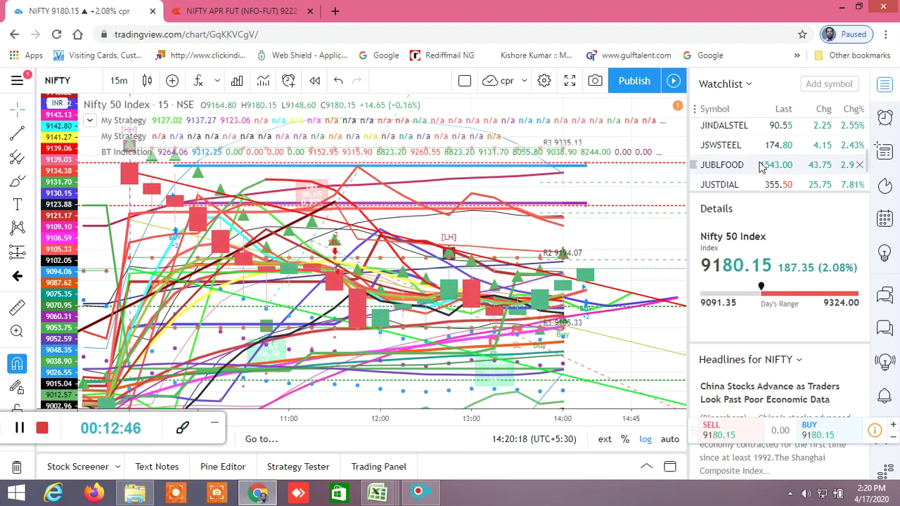
{"action": "scroll", "coordinate": [766, 159], "scroll_direction": "down", "scroll_amount": 3}
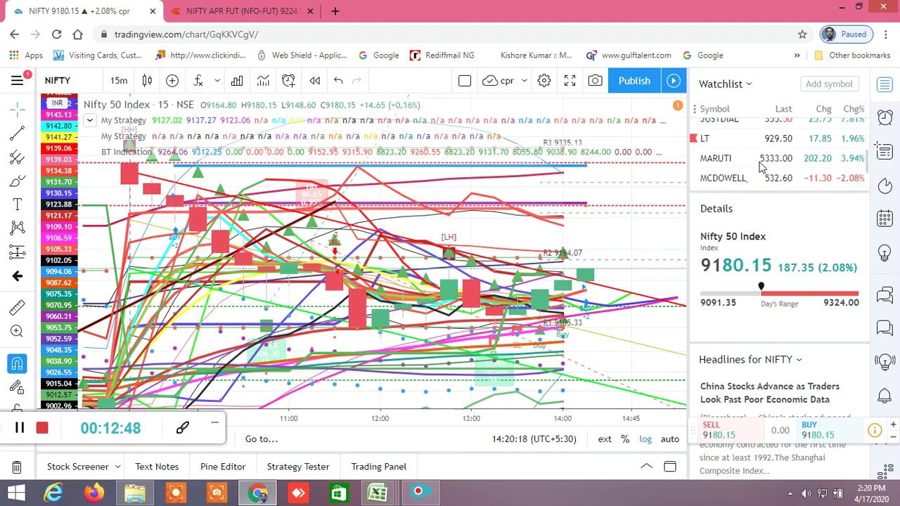
{"action": "scroll", "coordinate": [751, 166], "scroll_direction": "down", "scroll_amount": 3}
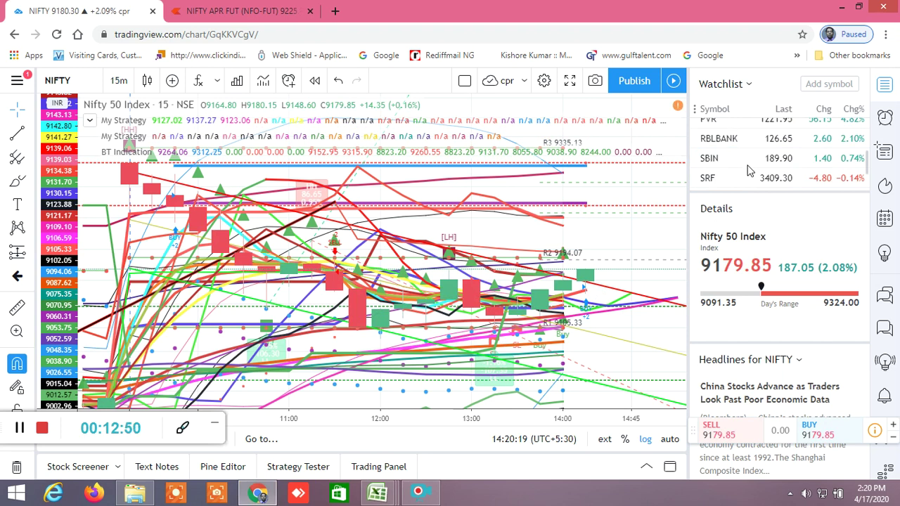
{"action": "scroll", "coordinate": [751, 171], "scroll_direction": "down", "scroll_amount": 3}
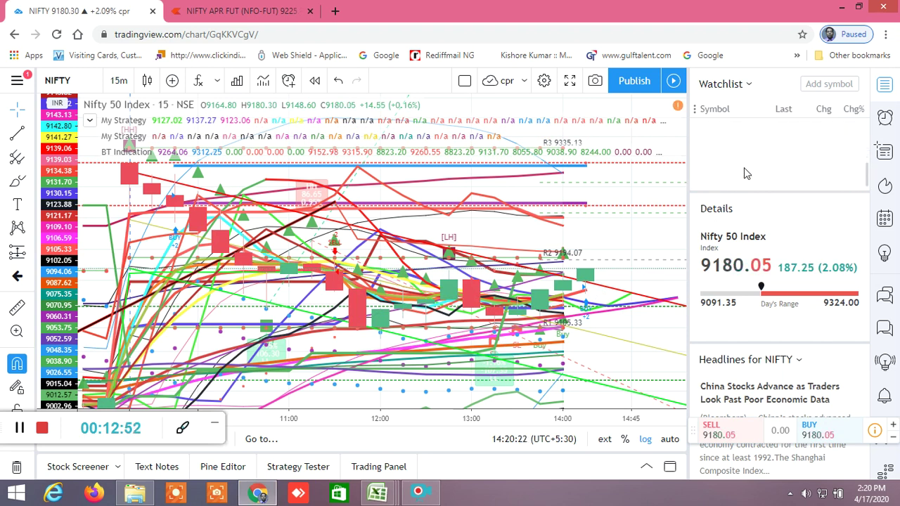
{"action": "scroll", "coordinate": [733, 171], "scroll_direction": "up", "scroll_amount": 5}
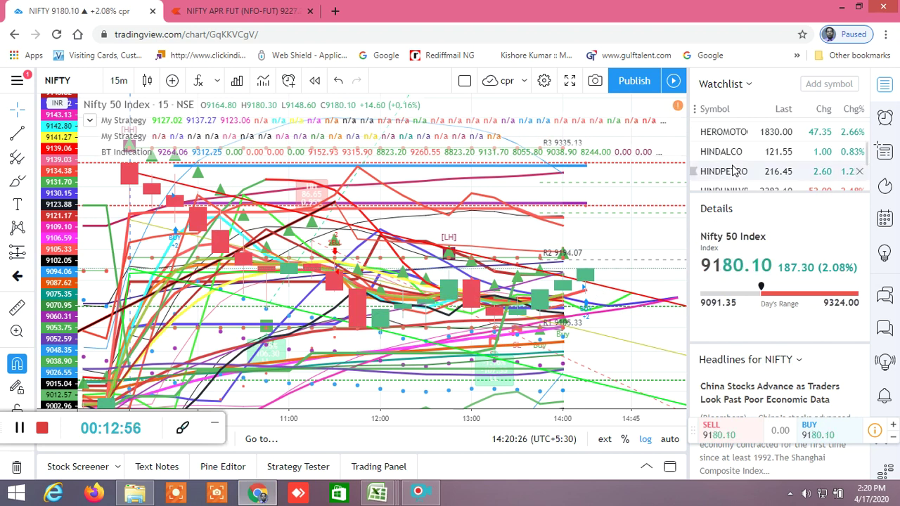
{"action": "scroll", "coordinate": [733, 170], "scroll_direction": "up", "scroll_amount": 2}
{"action": "scroll", "coordinate": [733, 171], "scroll_direction": "up", "scroll_amount": 2}
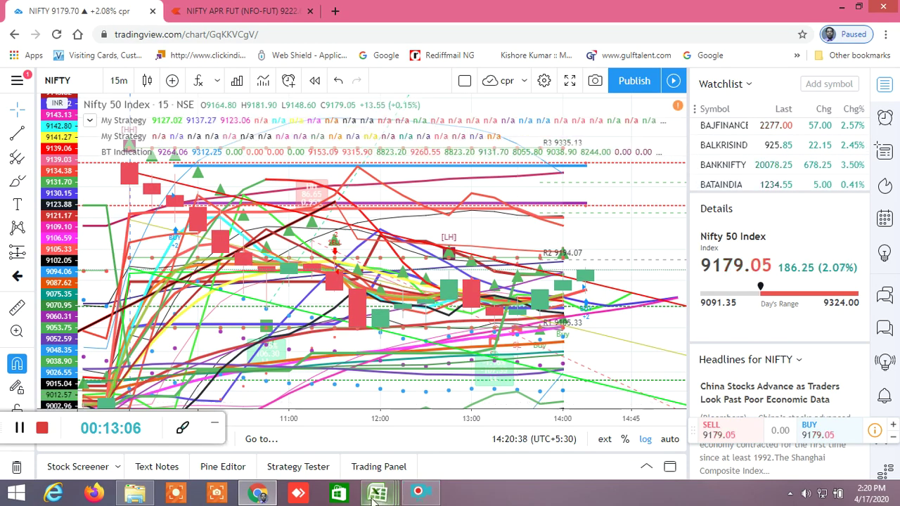
{"action": "mouse_move", "coordinate": [378, 492]}
{"action": "left_click", "coordinate": [169, 439]}
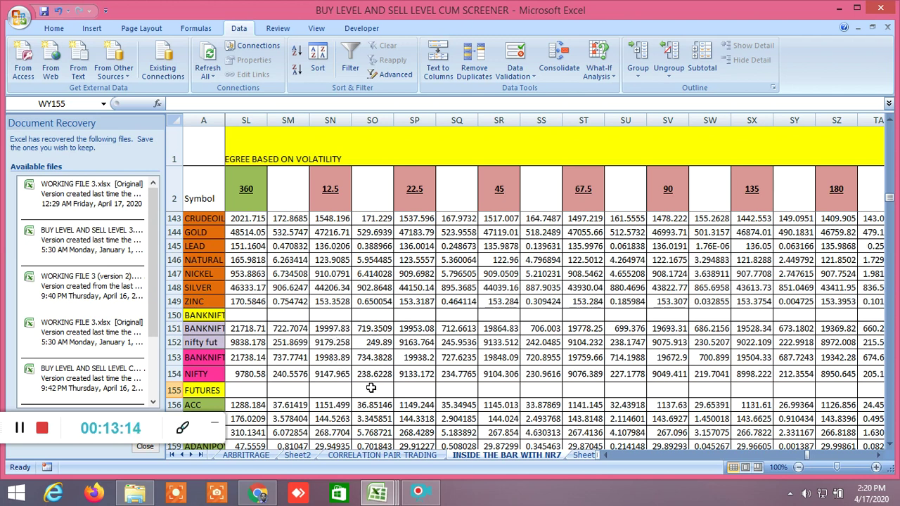
Check the NIFTY APR FUT chart in Zerodha Kite, and return to the BUY LEVEL AND SELL LEVEL CUM SCREENER workbook.
{"action": "left_click", "coordinate": [268, 493]}
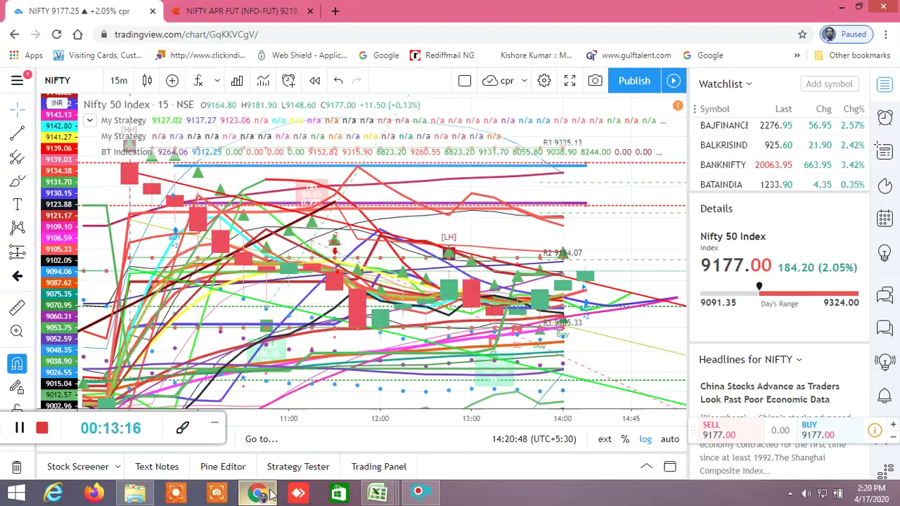
{"action": "left_click", "coordinate": [241, 12]}
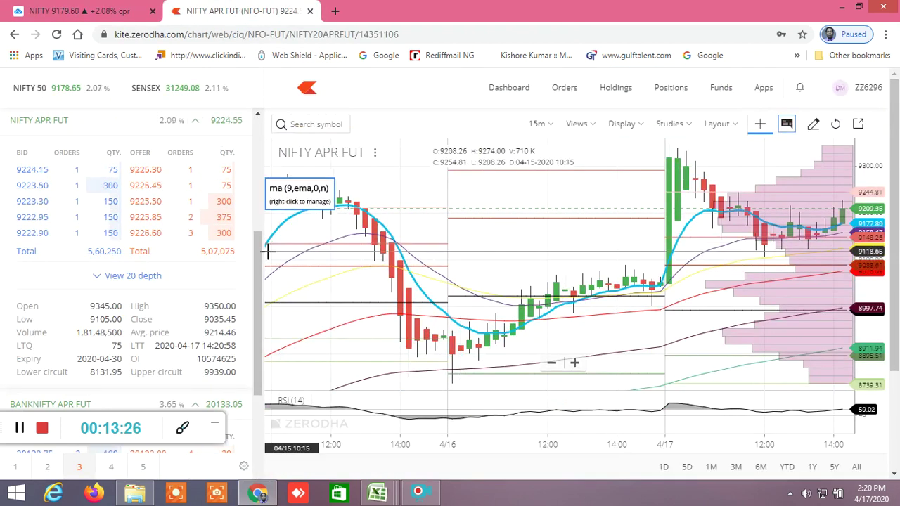
{"action": "left_click", "coordinate": [377, 493]}
{"action": "left_click", "coordinate": [212, 405]}
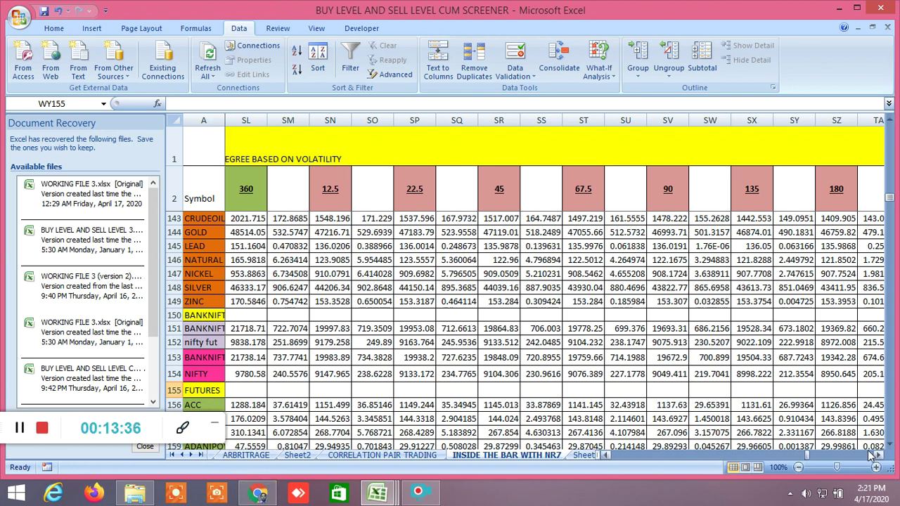
Bring the average true range buy targets into view, check the NIFTY APR FUT quote in Kite, and return to the screener workbook.
{"action": "left_click_drag", "start_coordinate": [878, 457], "coordinate": [878, 457]}
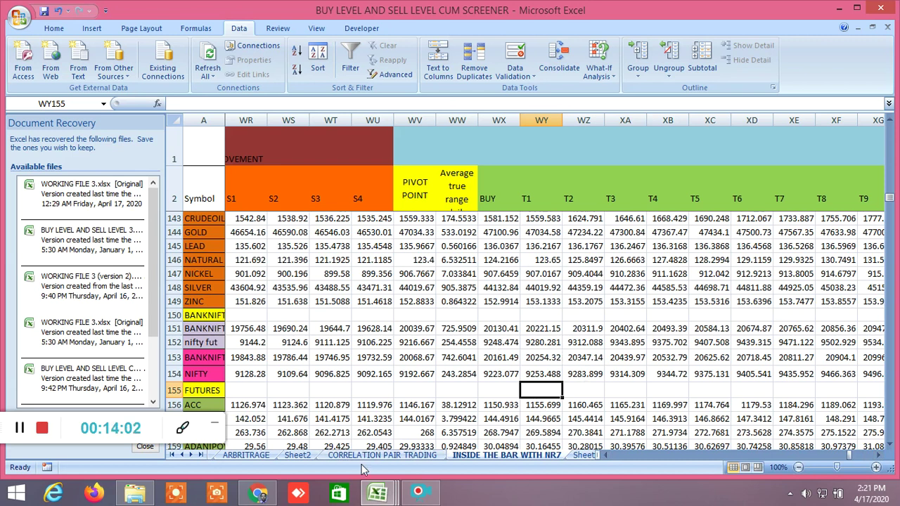
{"action": "left_click", "coordinate": [258, 492]}
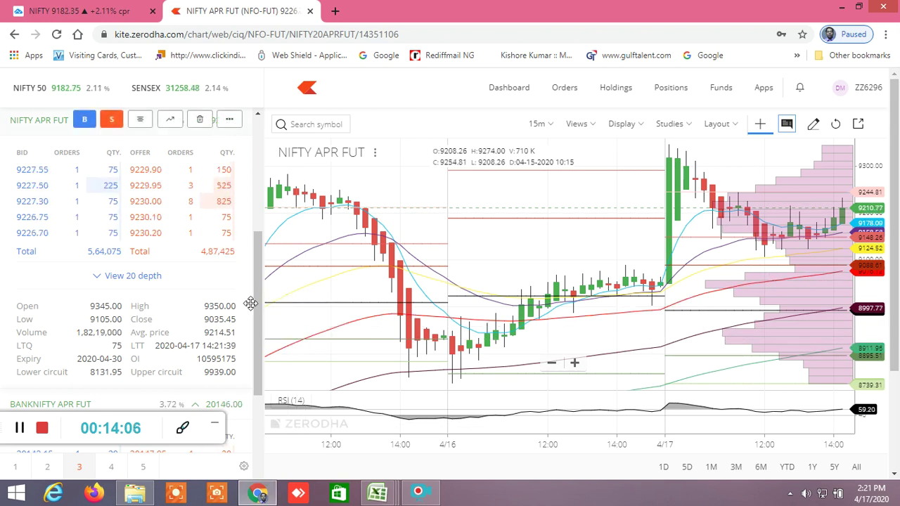
{"action": "mouse_move", "coordinate": [377, 492]}
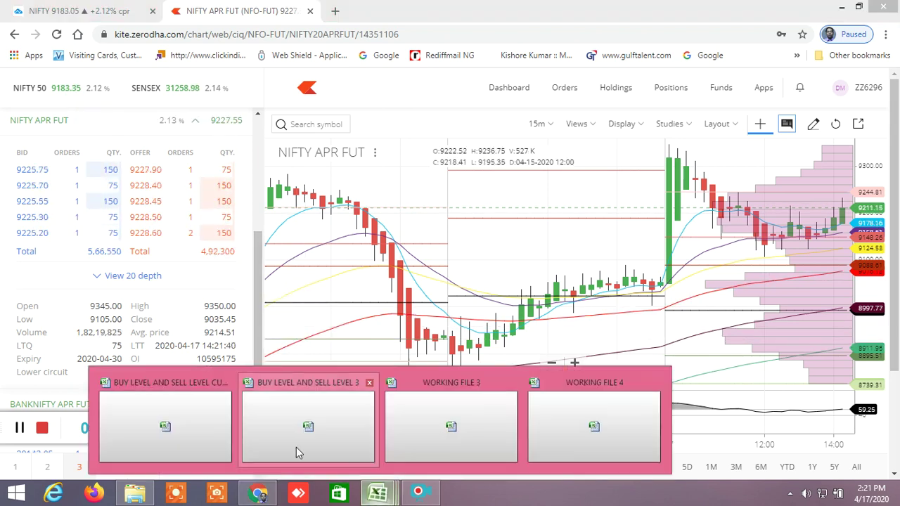
{"action": "left_click", "coordinate": [160, 428]}
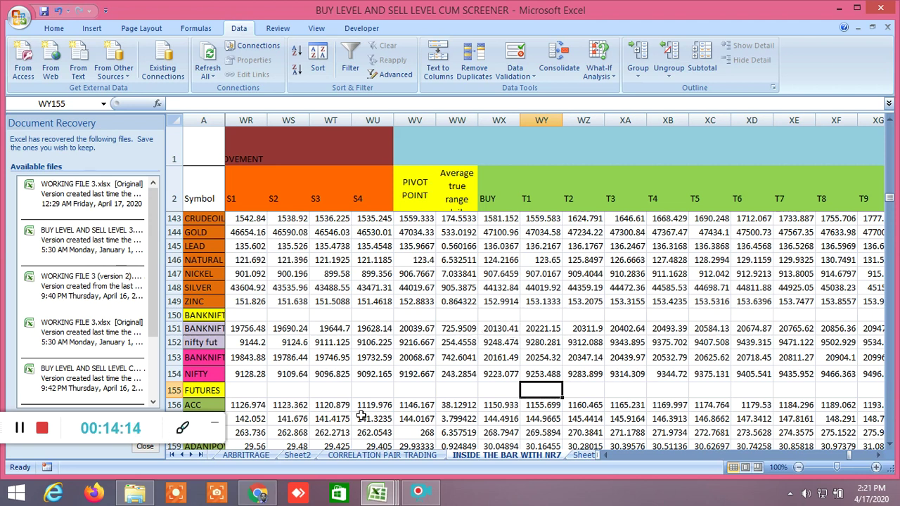
Open the BANKNIFTY APR FUT chart in Kite, and return to the screener workbook's average true range buy targets.
{"action": "left_click", "coordinate": [257, 492]}
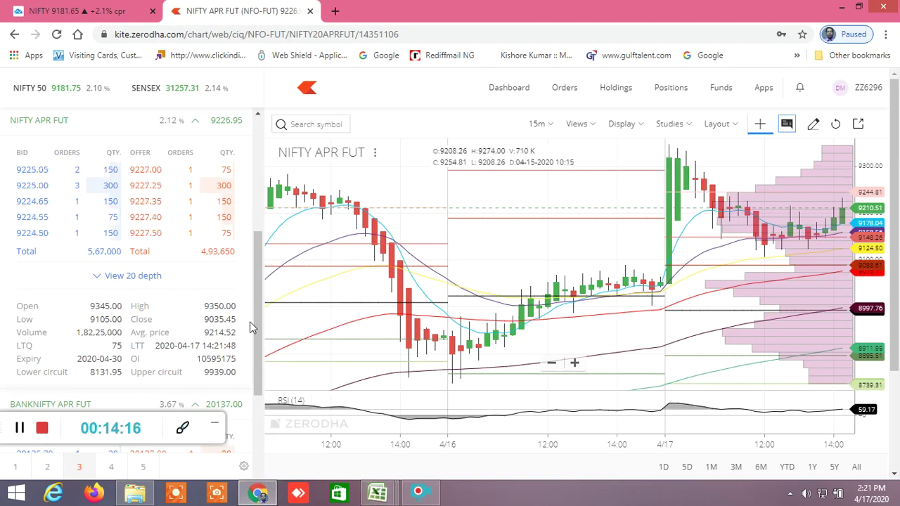
{"action": "mouse_move", "coordinate": [256, 396]}
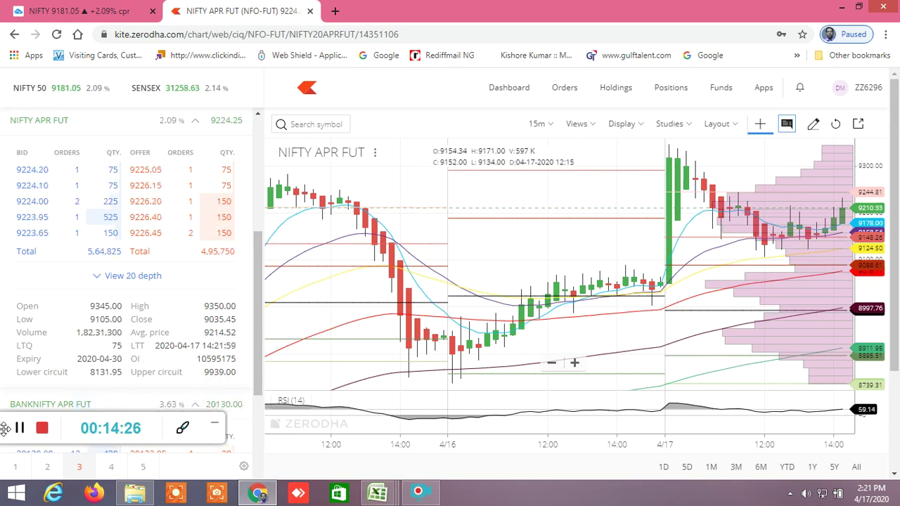
{"action": "left_click_drag", "start_coordinate": [4, 429], "coordinate": [18, 242]}
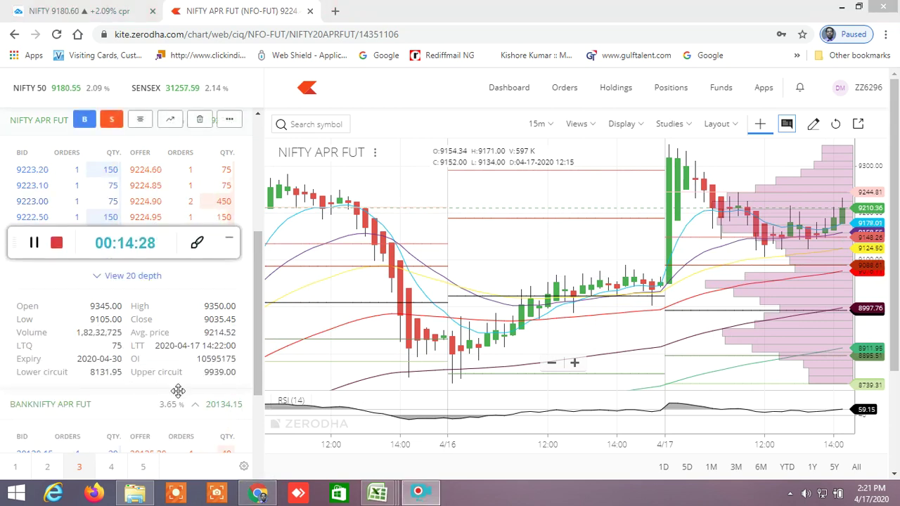
{"action": "mouse_move", "coordinate": [176, 408]}
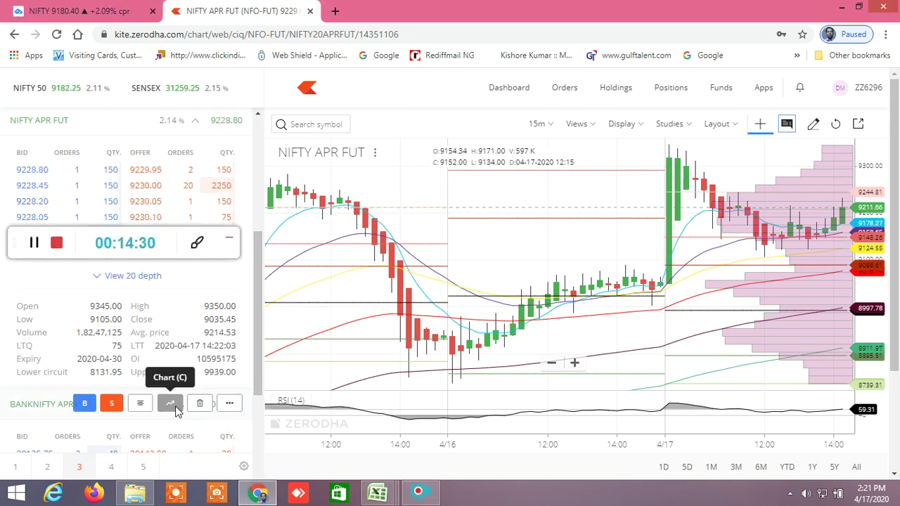
{"action": "left_click", "coordinate": [173, 405]}
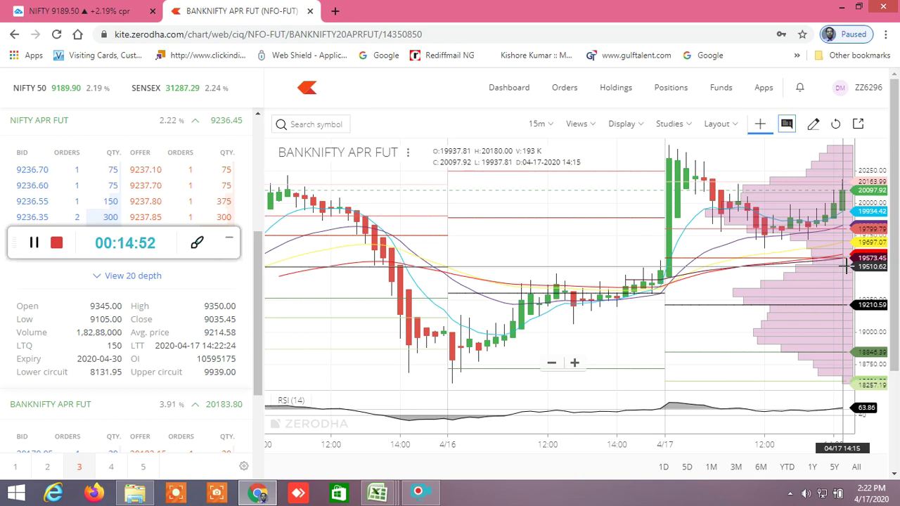
{"action": "left_click", "coordinate": [387, 495]}
{"action": "left_click", "coordinate": [163, 417]}
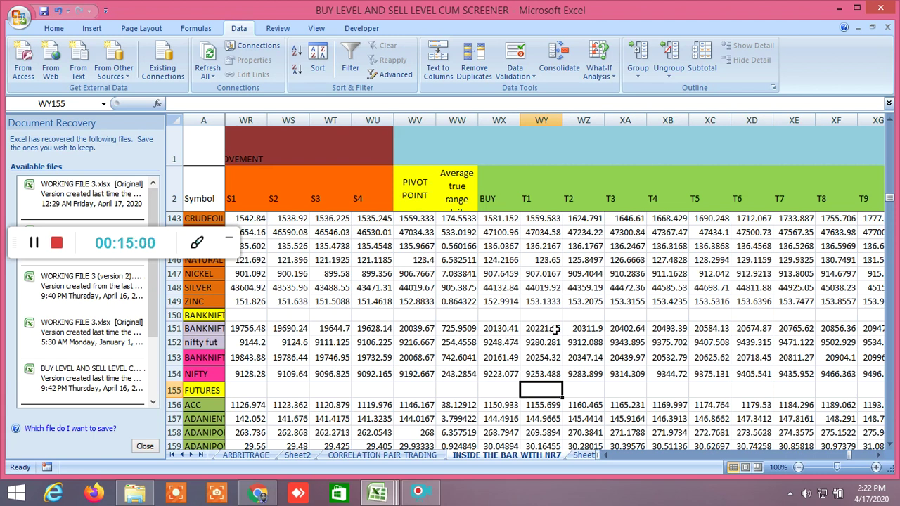
Review the BANKNIFTY APR FUT market depth in the Kite watchlist, and return to the screener workbook.
{"action": "left_click", "coordinate": [271, 497]}
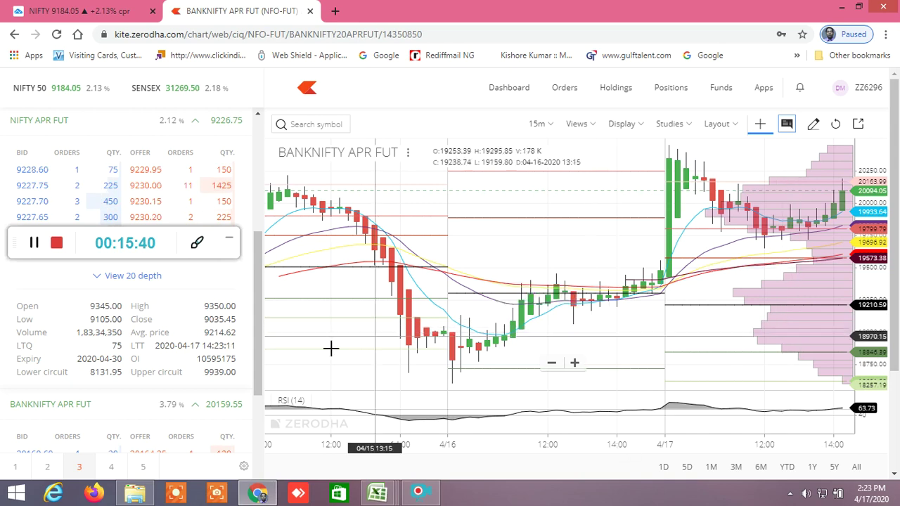
{"action": "left_click_drag", "start_coordinate": [254, 358], "coordinate": [264, 397]}
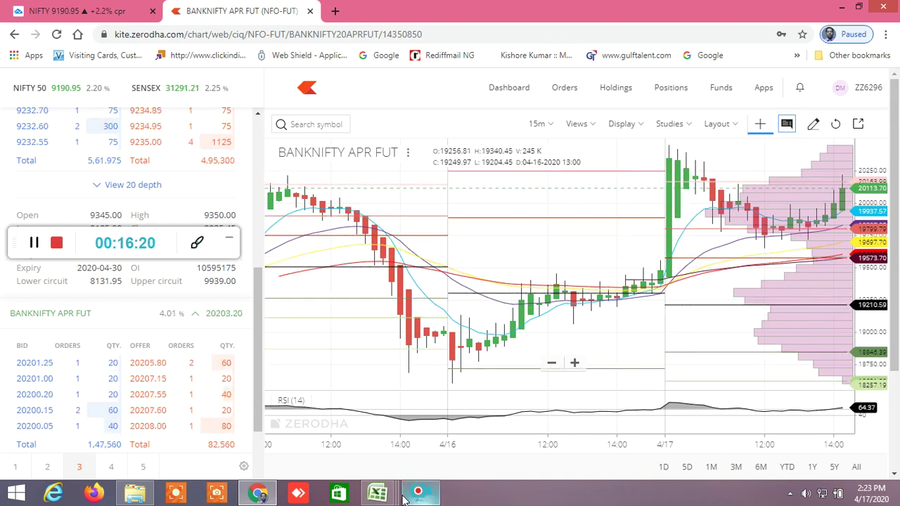
{"action": "mouse_move", "coordinate": [378, 493]}
{"action": "left_click", "coordinate": [237, 453]}
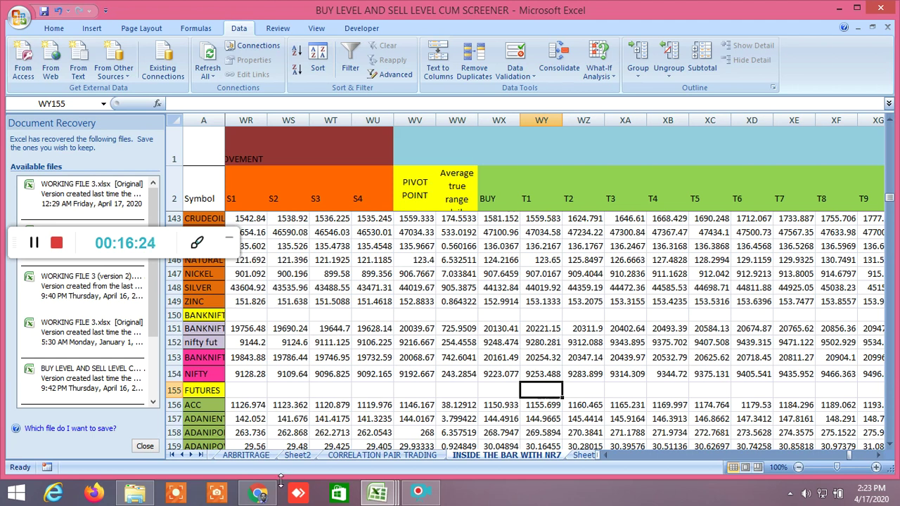
Bring the NIFTY APR FUT quote back into view in the Kite watchlist, and return to the screener workbook.
{"action": "left_click", "coordinate": [258, 492]}
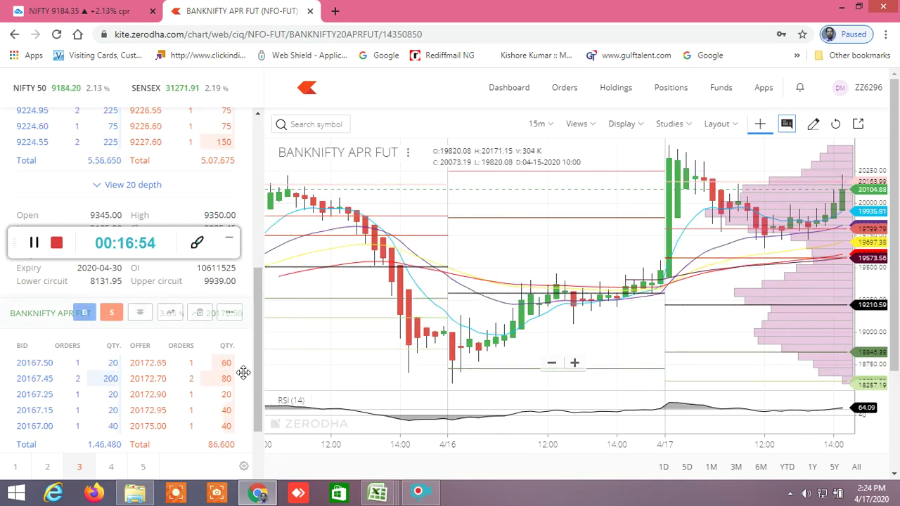
{"action": "left_click_drag", "start_coordinate": [263, 345], "coordinate": [262, 304]}
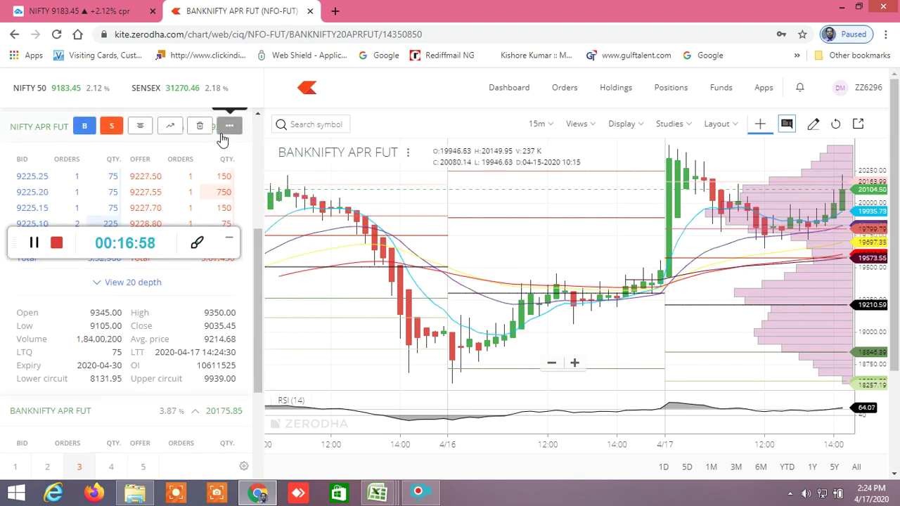
{"action": "mouse_move", "coordinate": [380, 495]}
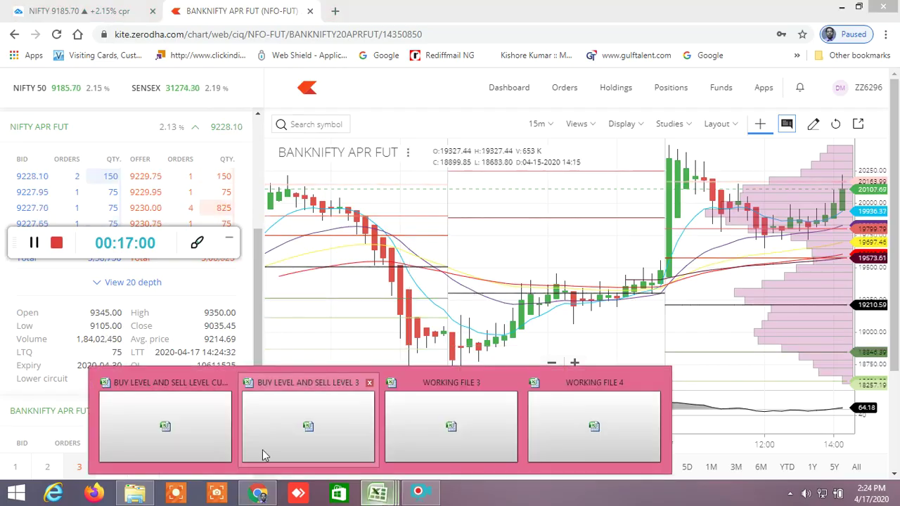
{"action": "left_click", "coordinate": [262, 449]}
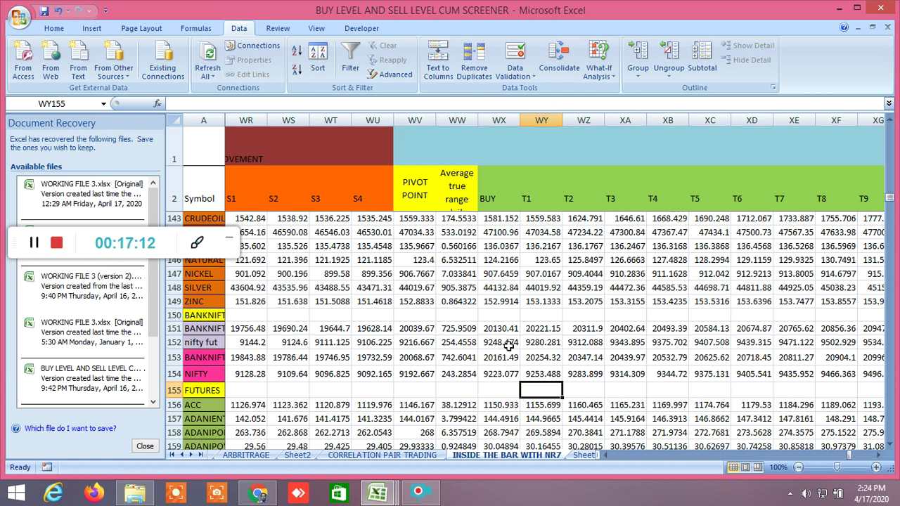
Check the futures quotes in Kite once more, and inspect the T2 target of the BankNifty futures row in the screener workbook.
{"action": "left_click", "coordinate": [258, 493]}
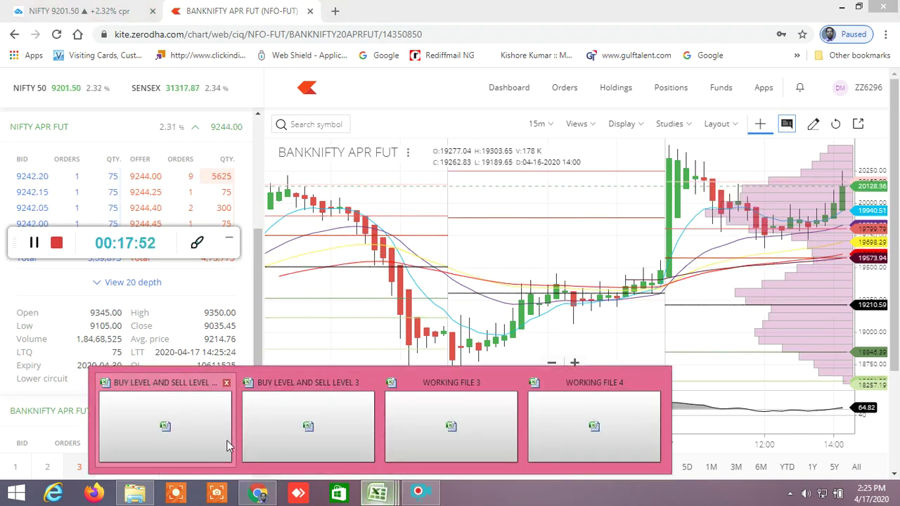
{"action": "key", "text": "alt+Tab"}
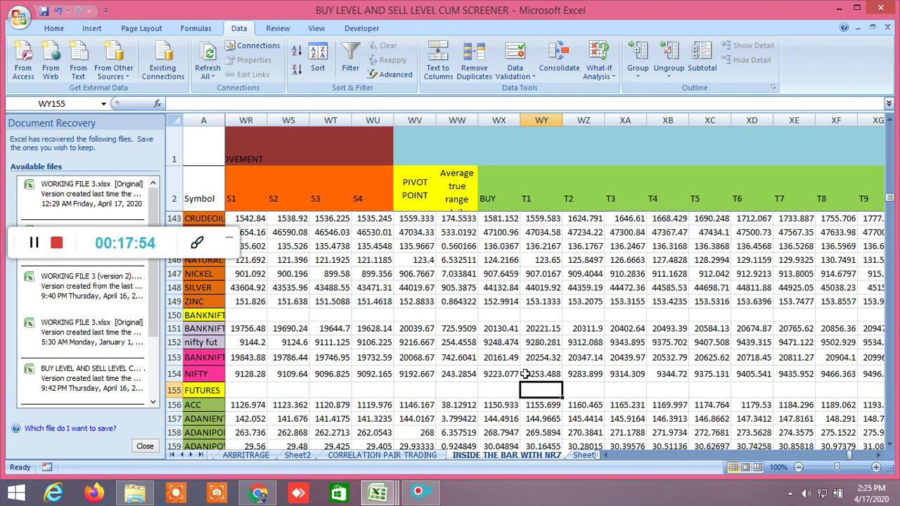
{"action": "left_click", "coordinate": [586, 329]}
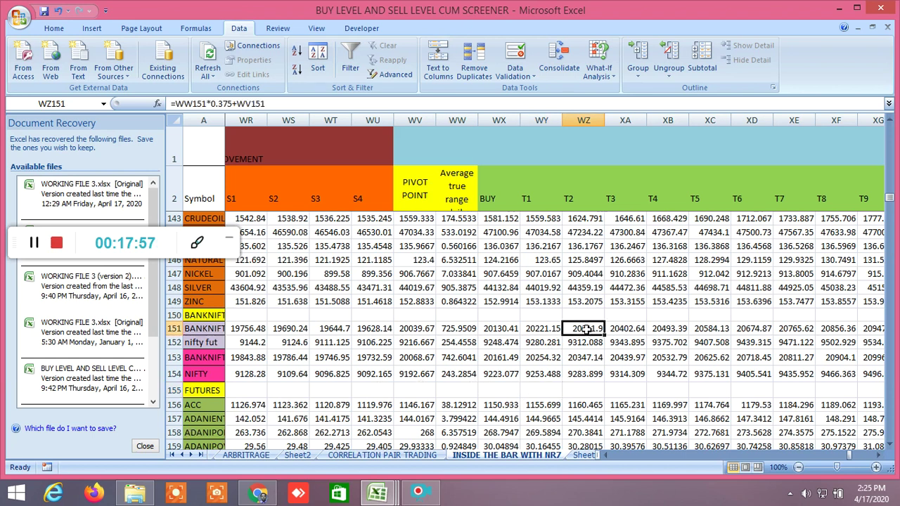
{"action": "left_click", "coordinate": [556, 390]}
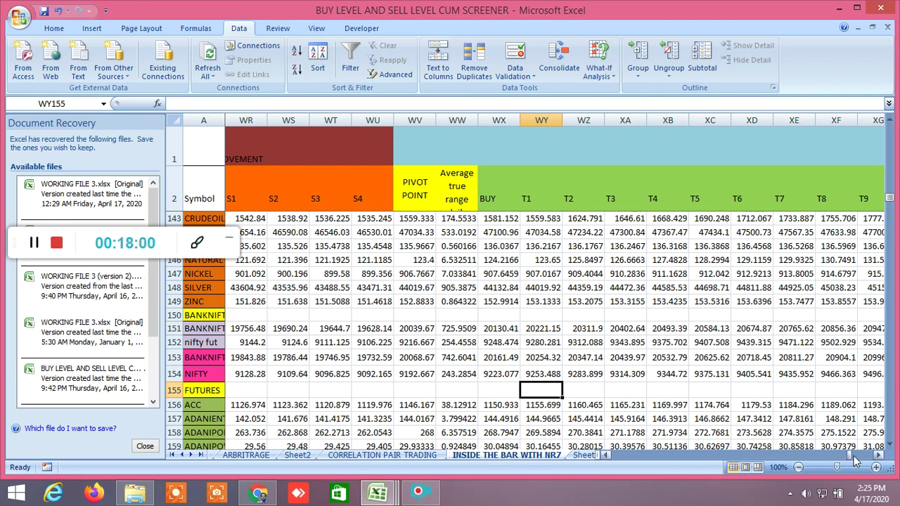
Select the BankNifty futures current-day close in row 151, and look up the BANKNIFTY APR FUT price in Kite for it.
{"action": "left_click_drag", "start_coordinate": [853, 461], "coordinate": [610, 465]}
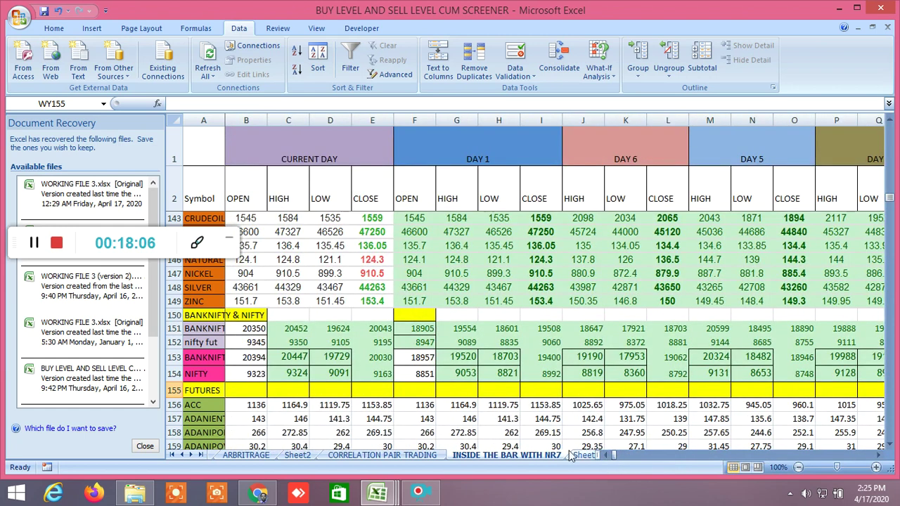
{"action": "left_click", "coordinate": [377, 328]}
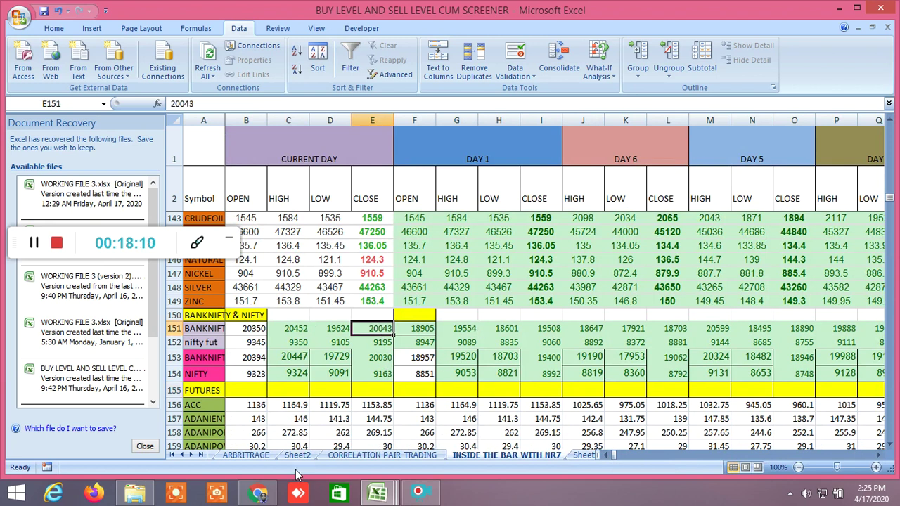
{"action": "left_click", "coordinate": [259, 494]}
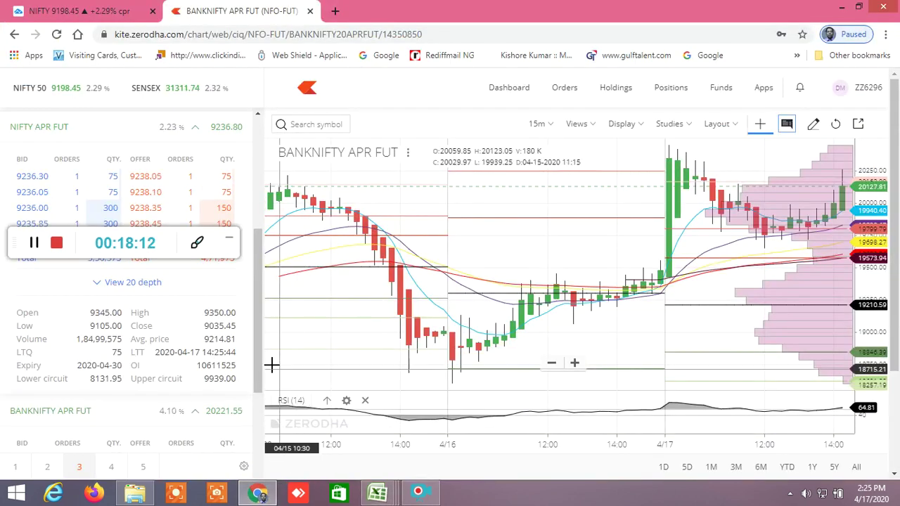
{"action": "left_click_drag", "start_coordinate": [256, 344], "coordinate": [249, 366]}
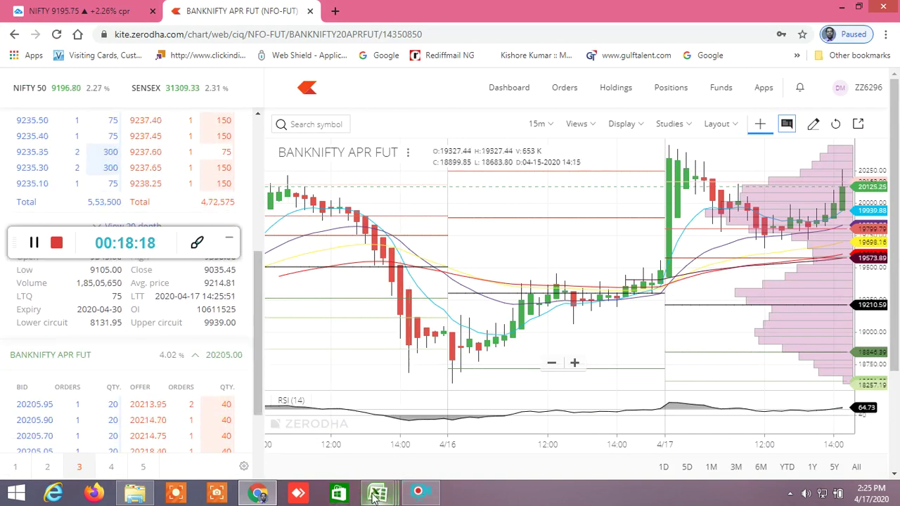
{"action": "mouse_move", "coordinate": [377, 494]}
{"action": "left_click", "coordinate": [169, 428]}
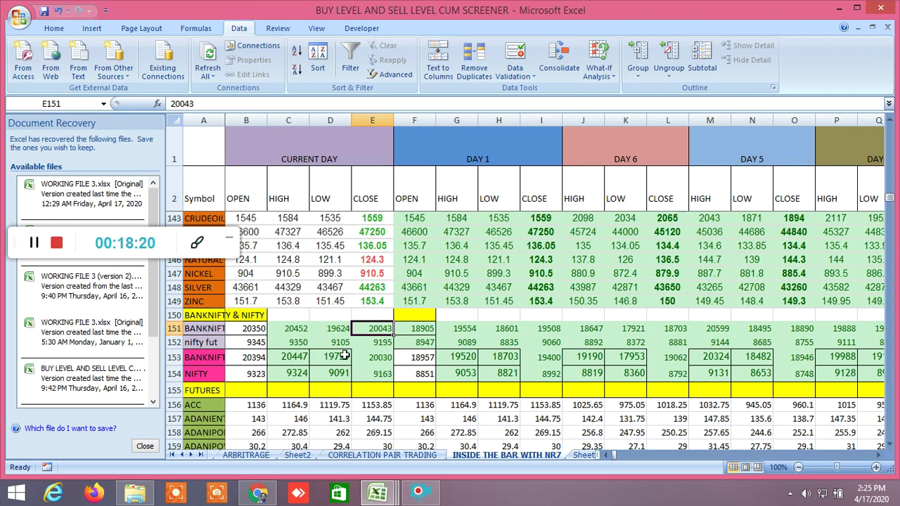
Set the BankNifty futures current-day close in E151 to 20220, rechecking the live price in Kite during entry.
{"action": "type", "text": "2"}
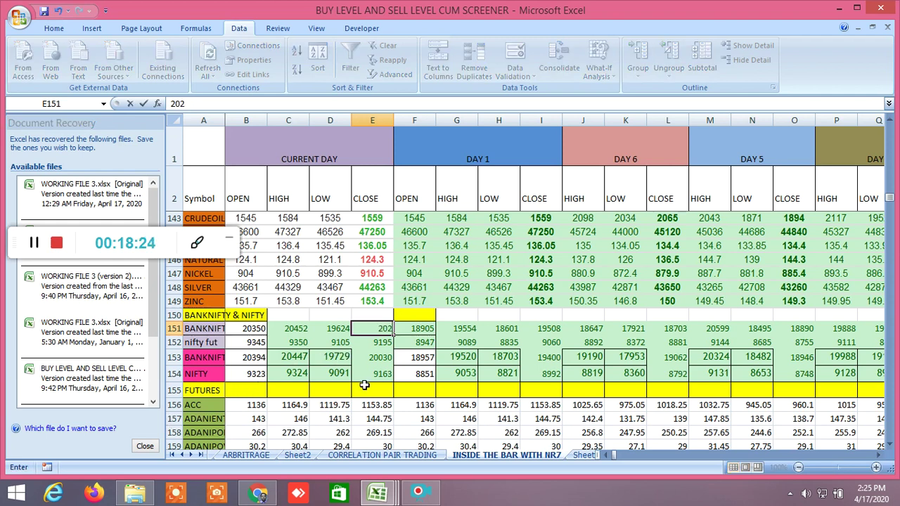
{"action": "left_click", "coordinate": [258, 495]}
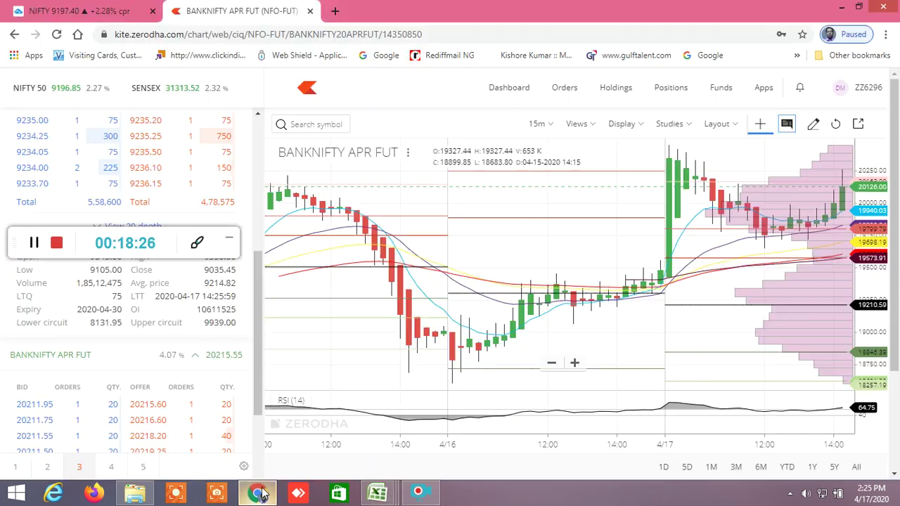
{"action": "mouse_move", "coordinate": [378, 494]}
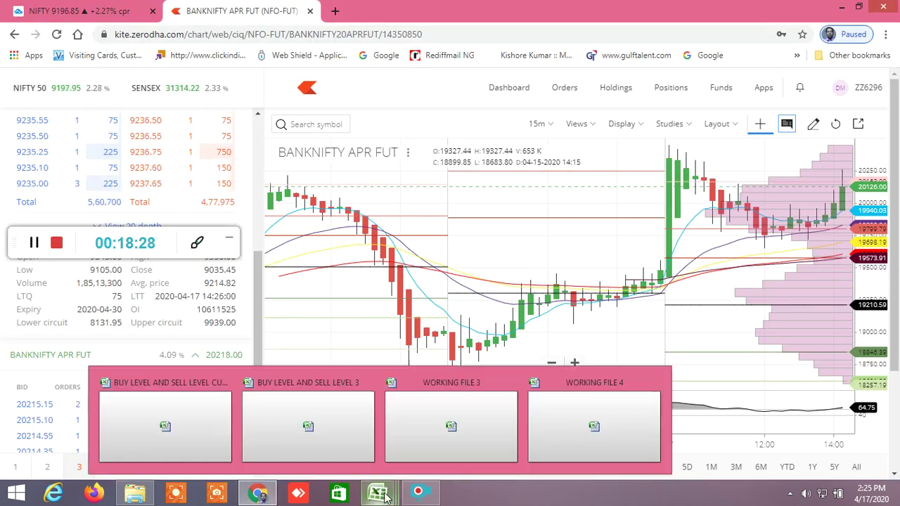
{"action": "left_click", "coordinate": [202, 440]}
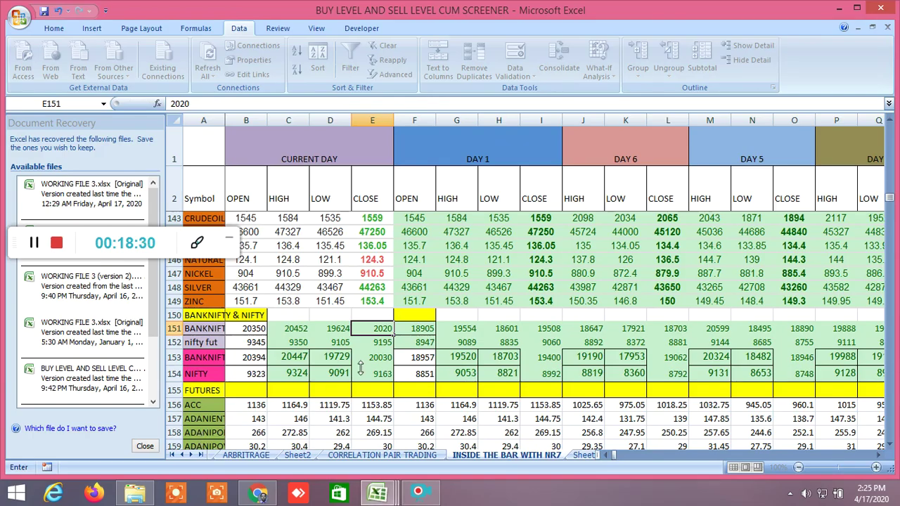
{"action": "key", "text": "Return"}
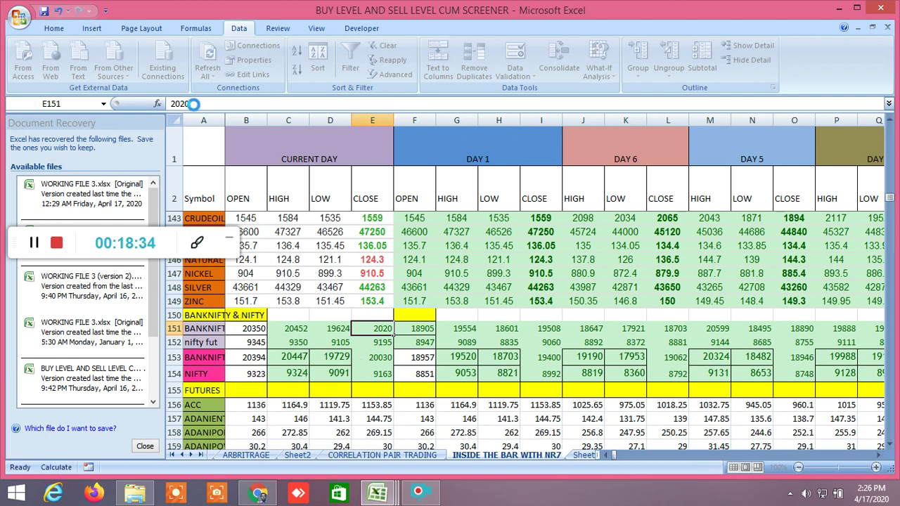
{"action": "left_click", "coordinate": [197, 103]}
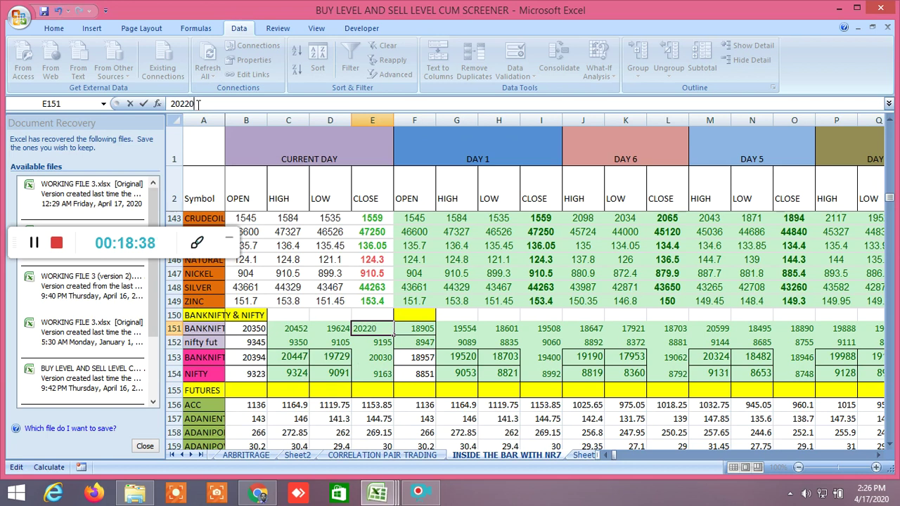
{"action": "type", "text": "0"}
{"action": "left_click", "coordinate": [373, 374]}
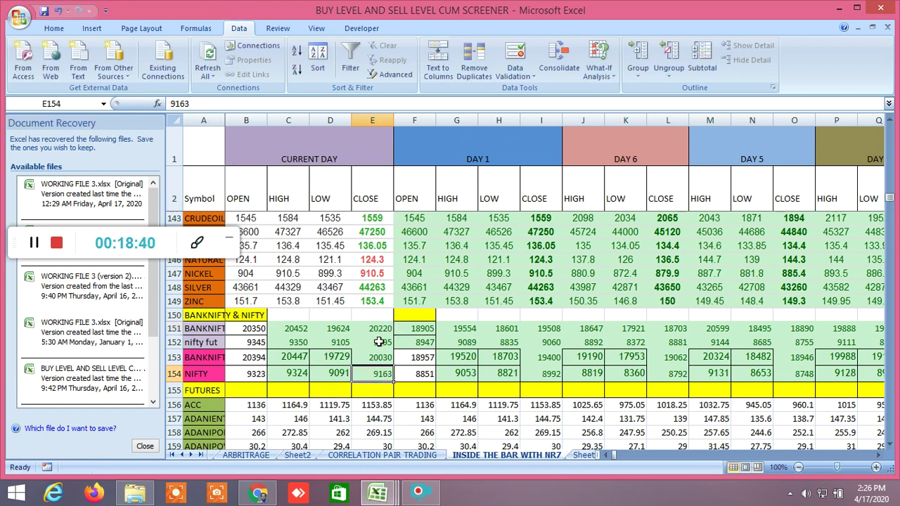
Set the Nifty futures current-day close in E152 to 9230, looking up the NIFTY APR FUT price in Kite first.
{"action": "left_click", "coordinate": [381, 342]}
{"action": "left_click", "coordinate": [260, 494]}
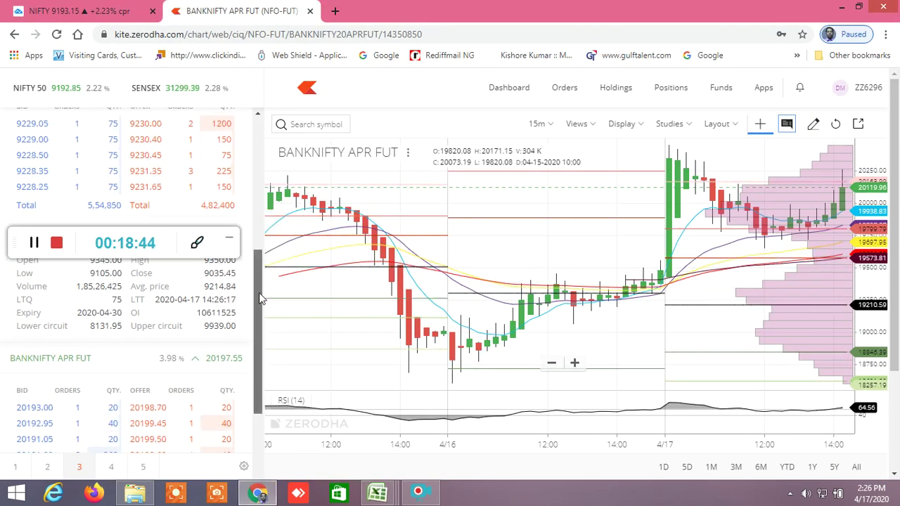
{"action": "left_click_drag", "start_coordinate": [259, 292], "coordinate": [259, 270]}
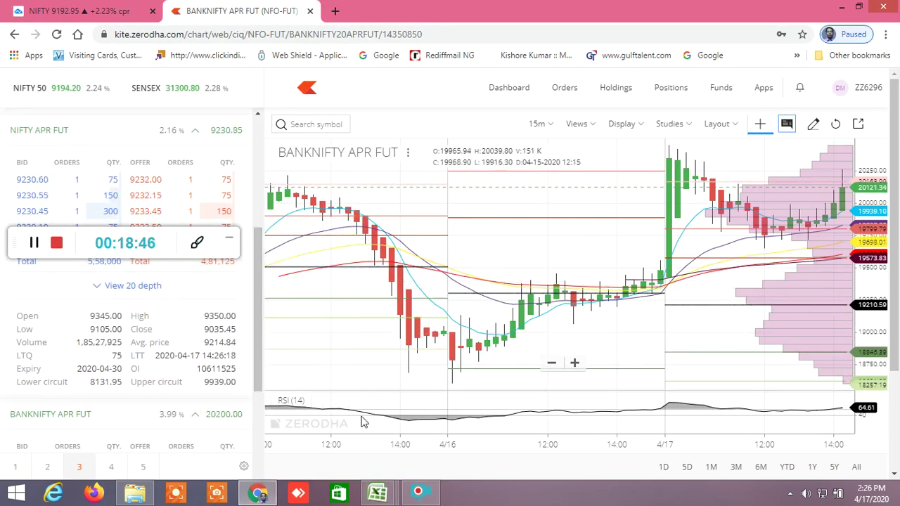
{"action": "mouse_move", "coordinate": [377, 494]}
{"action": "left_click", "coordinate": [171, 415]}
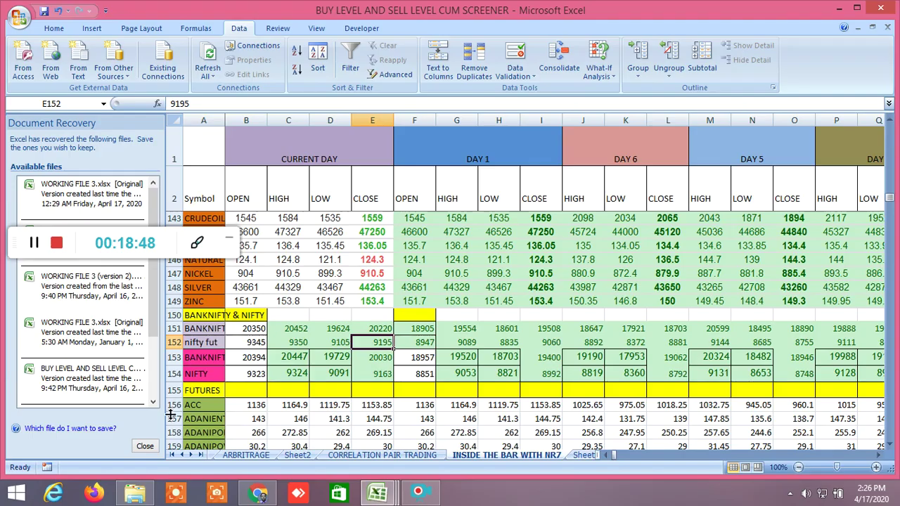
{"action": "type", "text": "9230"}
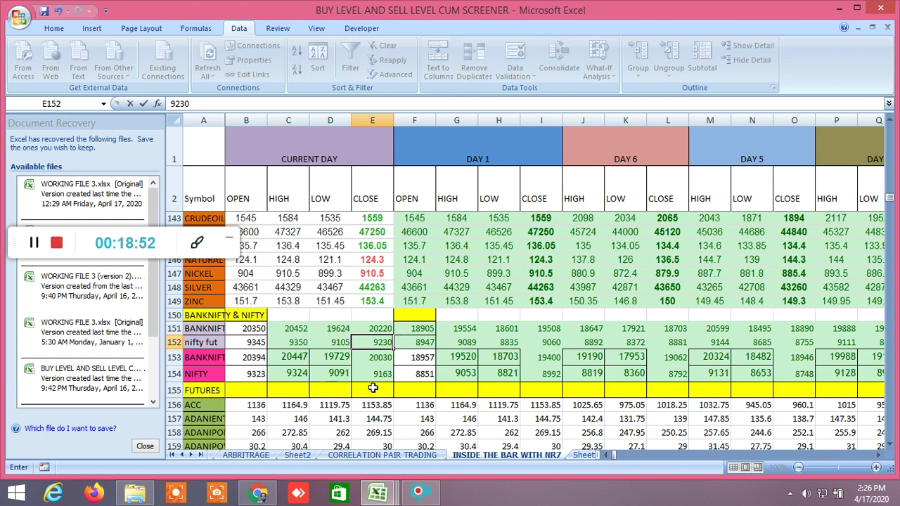
{"action": "left_click", "coordinate": [405, 376]}
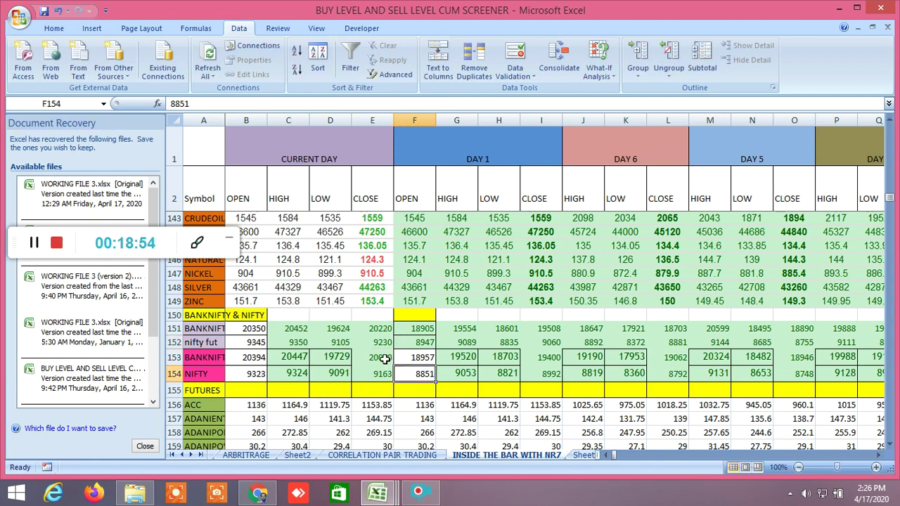
Select the BankNifty index current-day close, check the live quotes in Kite and the index prices in TradingView, and return to the screener workbook.
{"action": "left_click", "coordinate": [384, 358]}
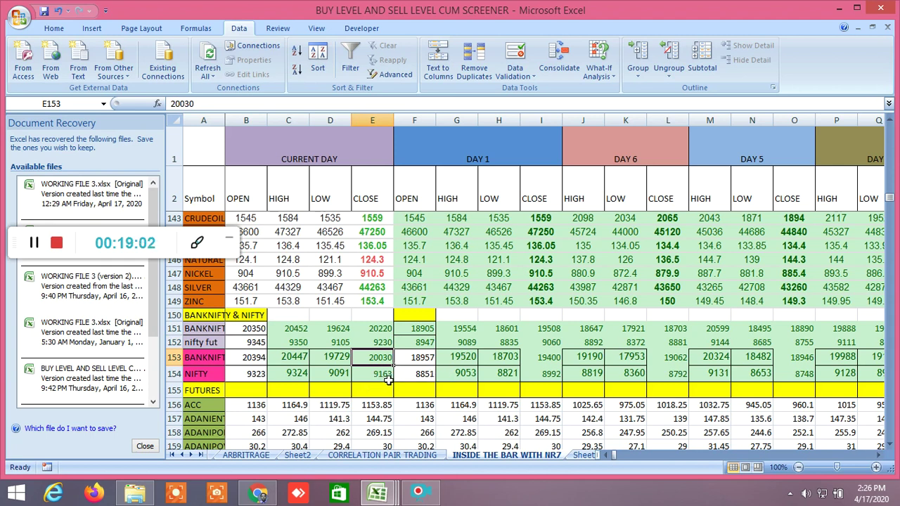
{"action": "left_click", "coordinate": [258, 494]}
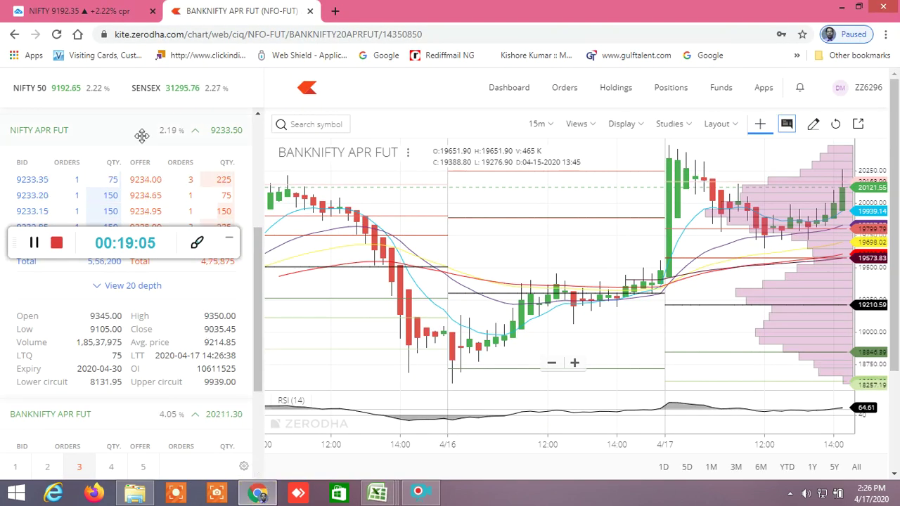
{"action": "left_click", "coordinate": [91, 15]}
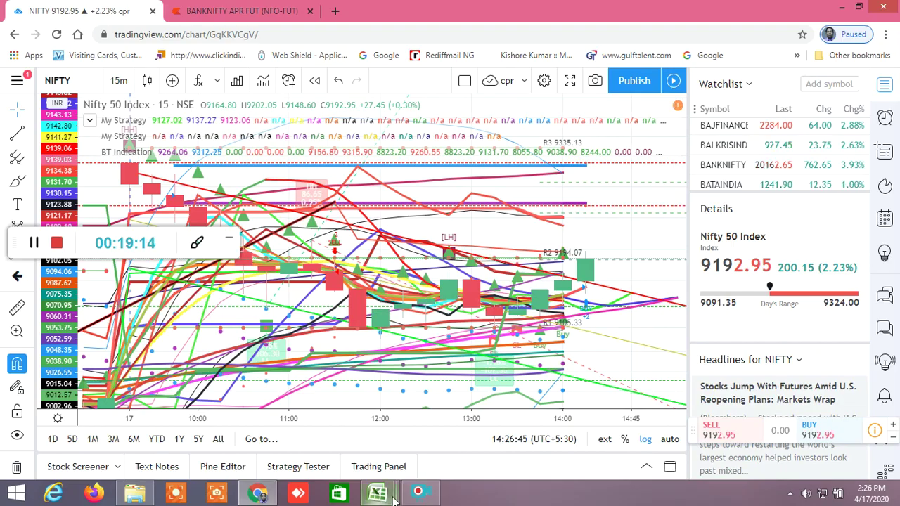
{"action": "mouse_move", "coordinate": [377, 493]}
{"action": "left_click", "coordinate": [234, 390]}
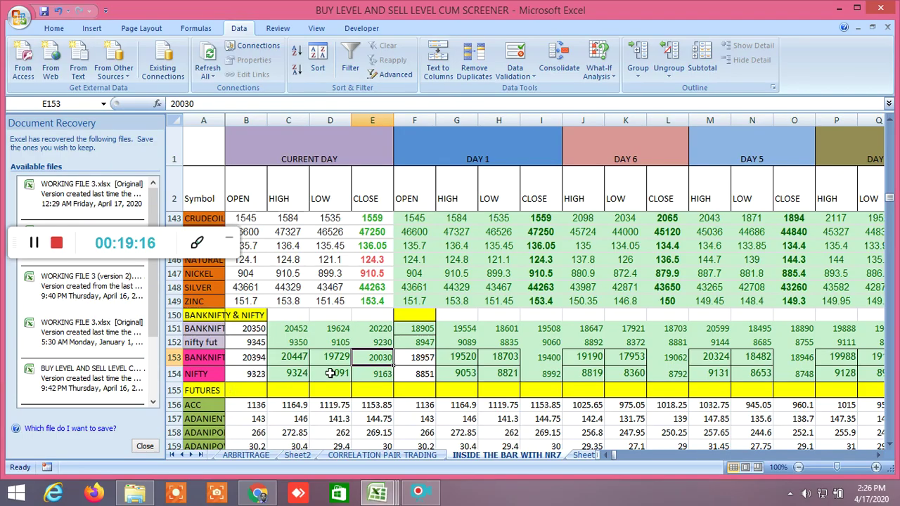
Re-enter 9163 as the NIFTY index current-day close in E154.
{"action": "left_click", "coordinate": [369, 374]}
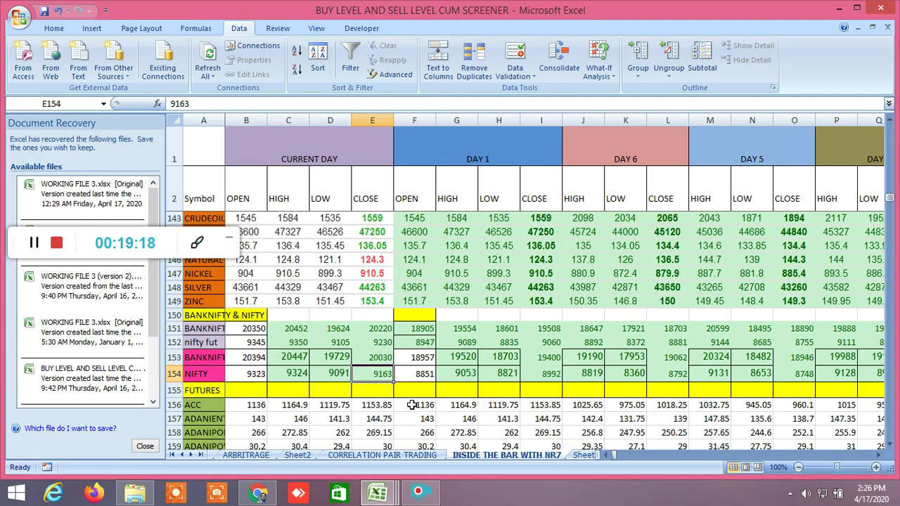
{"action": "type", "text": "9"}
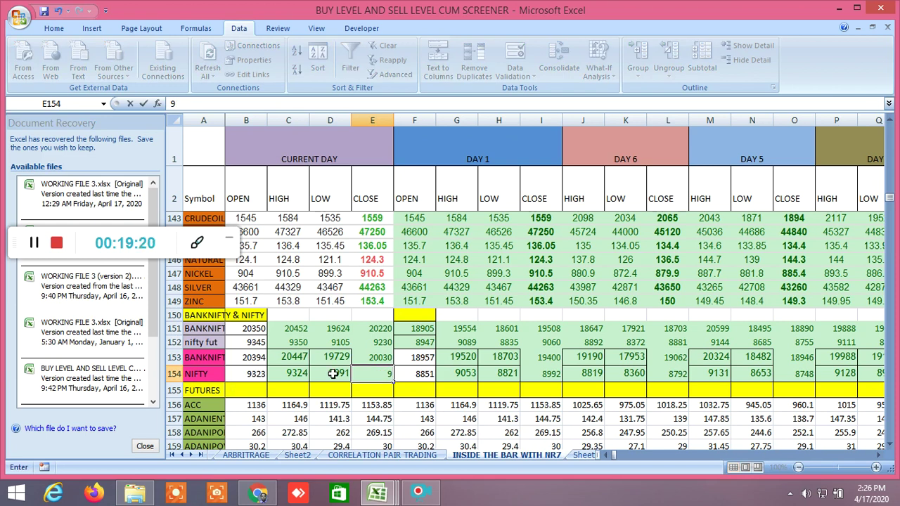
{"action": "left_click", "coordinate": [60, 11]}
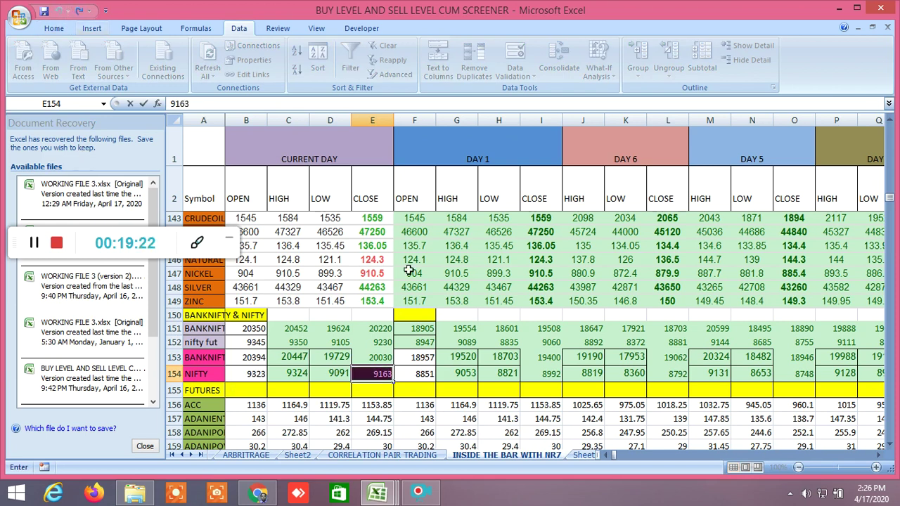
{"action": "key", "text": "Return"}
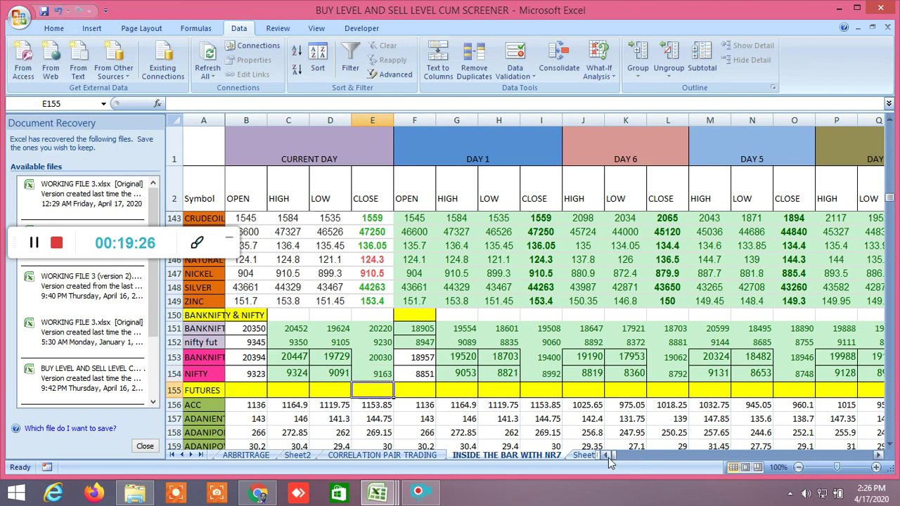
Examine the Gann degree levels for the Nifty and BankNifty rows, compare them with the live index prices in TradingView, and return to the workbook.
{"action": "left_click_drag", "start_coordinate": [614, 455], "coordinate": [800, 467]}
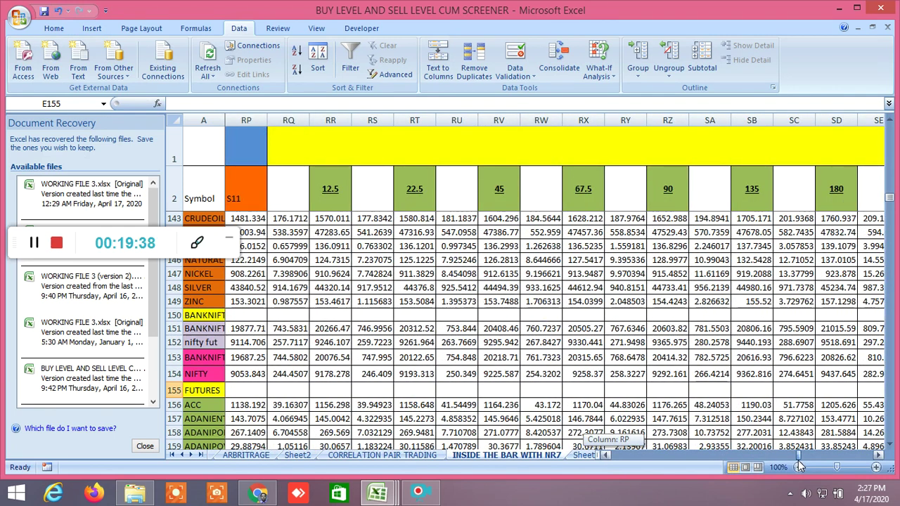
{"action": "left_click_drag", "start_coordinate": [800, 467], "coordinate": [801, 467]}
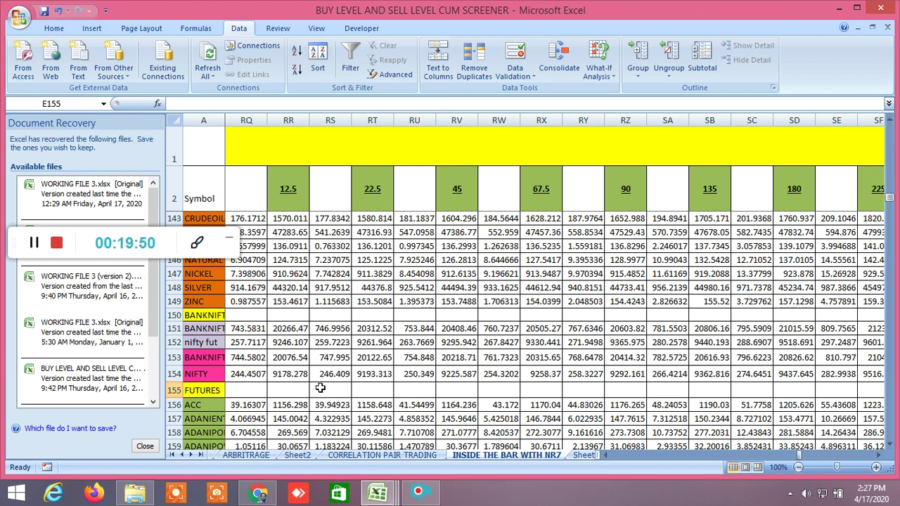
{"action": "left_click", "coordinate": [258, 494]}
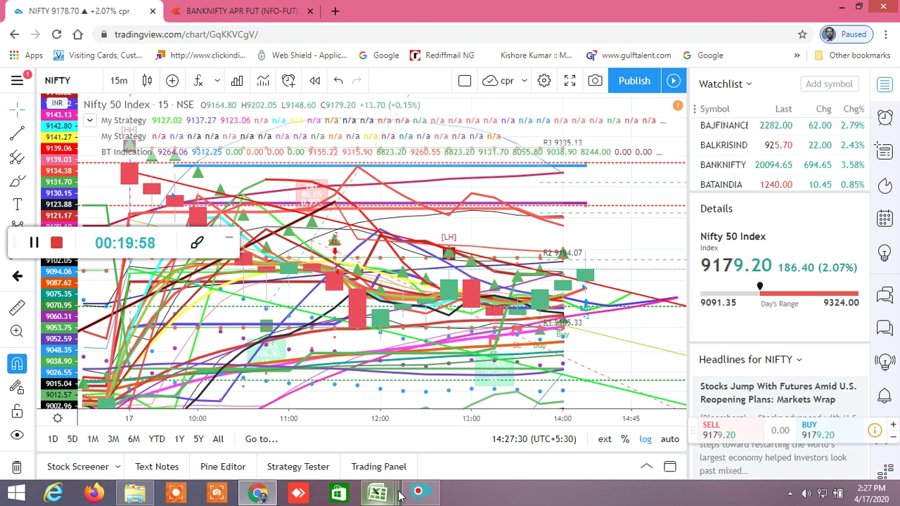
{"action": "mouse_move", "coordinate": [390, 495]}
{"action": "left_click", "coordinate": [195, 422]}
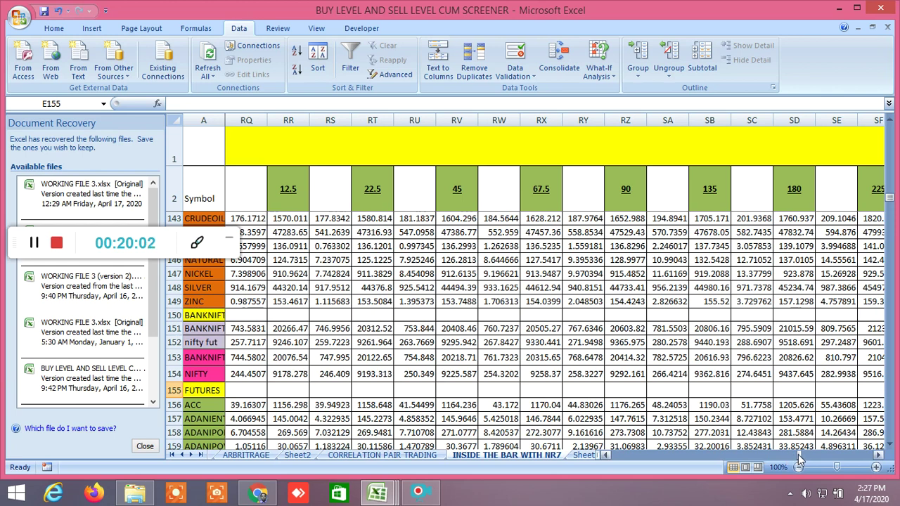
Set the BankNifty index current-day close in E153 to 20097.
{"action": "left_click_drag", "start_coordinate": [798, 454], "coordinate": [612, 460]}
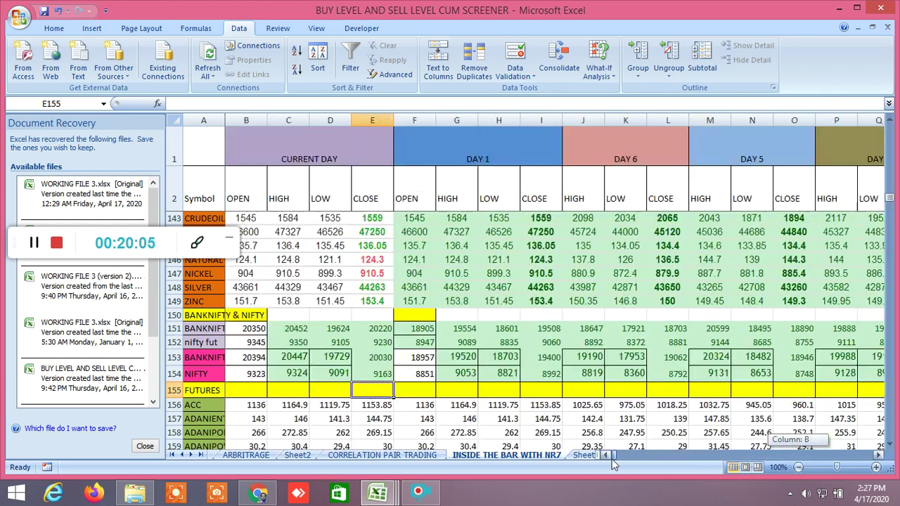
{"action": "left_click", "coordinate": [388, 360]}
{"action": "type", "text": "200"}
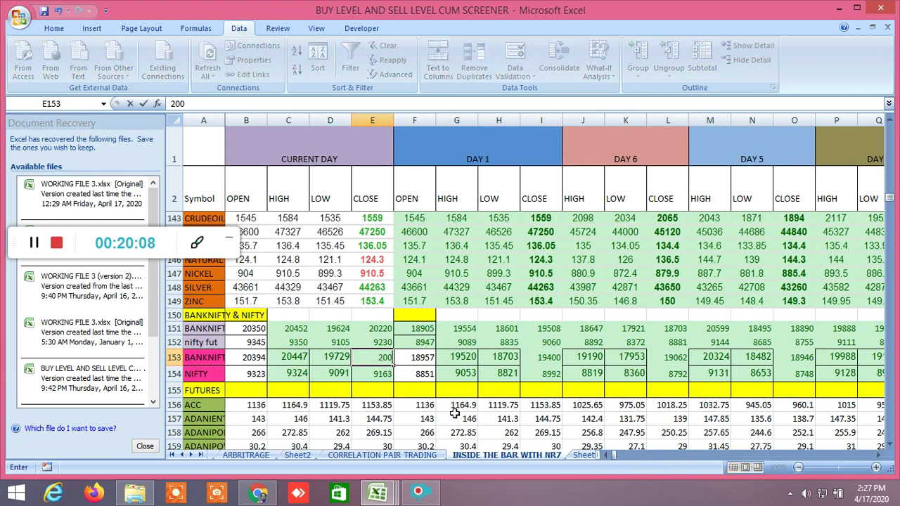
{"action": "type", "text": "97"}
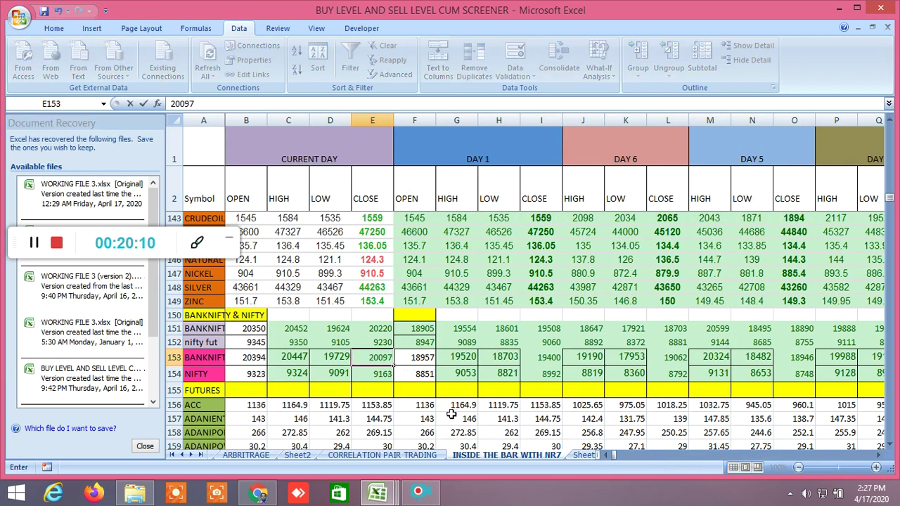
{"action": "left_click", "coordinate": [464, 421]}
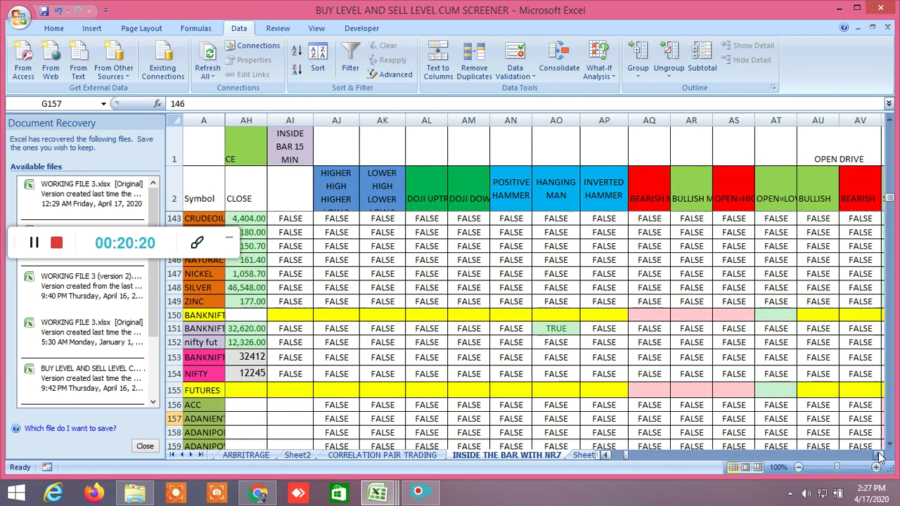
Examine the candlestick and chart pattern signals for the BankNifty and Nifty rows.
{"action": "left_click", "coordinate": [880, 457]}
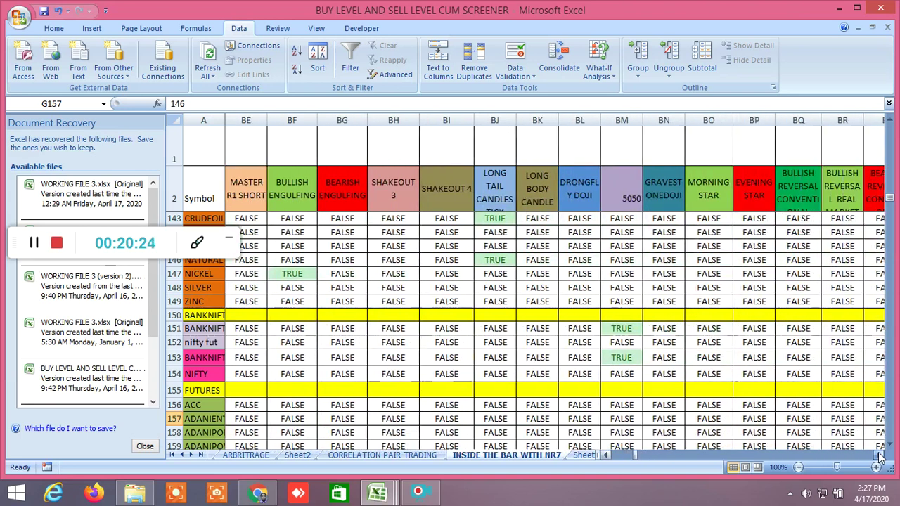
{"action": "left_click", "coordinate": [879, 457]}
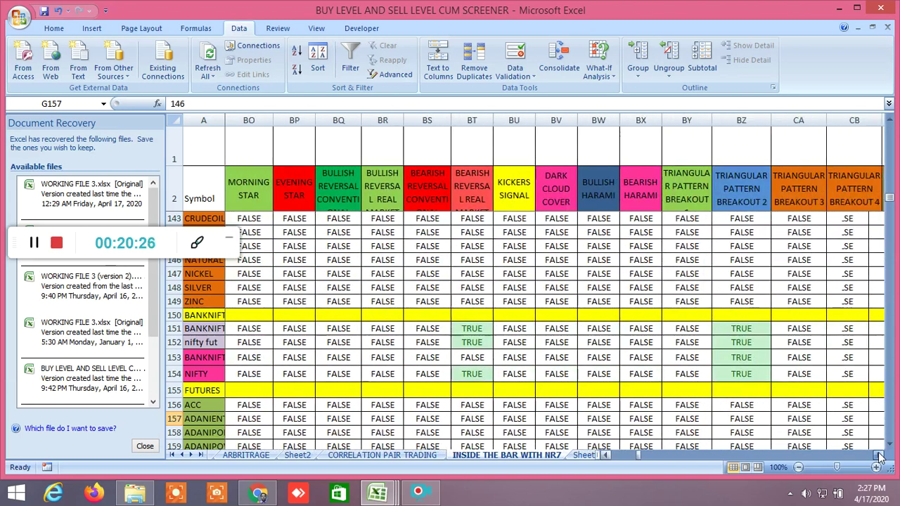
{"action": "left_click", "coordinate": [880, 457]}
{"action": "left_click", "coordinate": [880, 457]}
{"action": "left_click", "coordinate": [880, 457]}
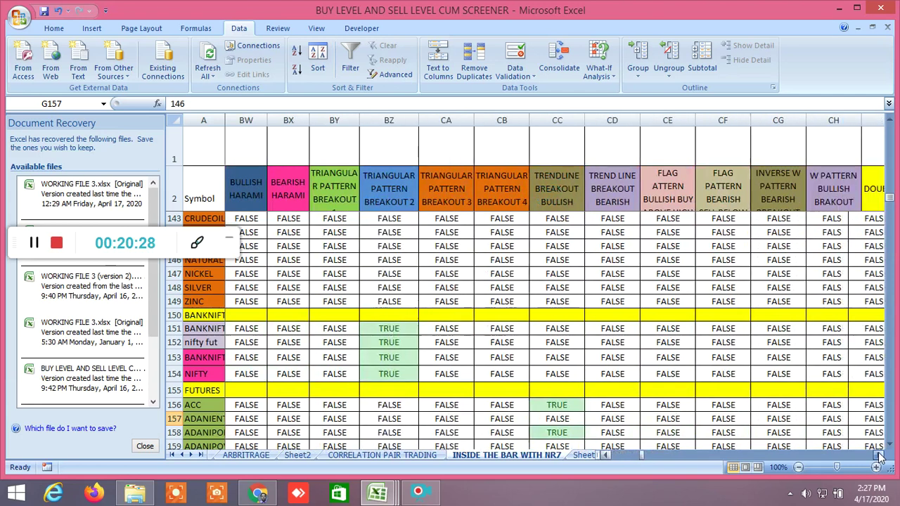
{"action": "left_click", "coordinate": [880, 458]}
{"action": "left_click", "coordinate": [880, 457]}
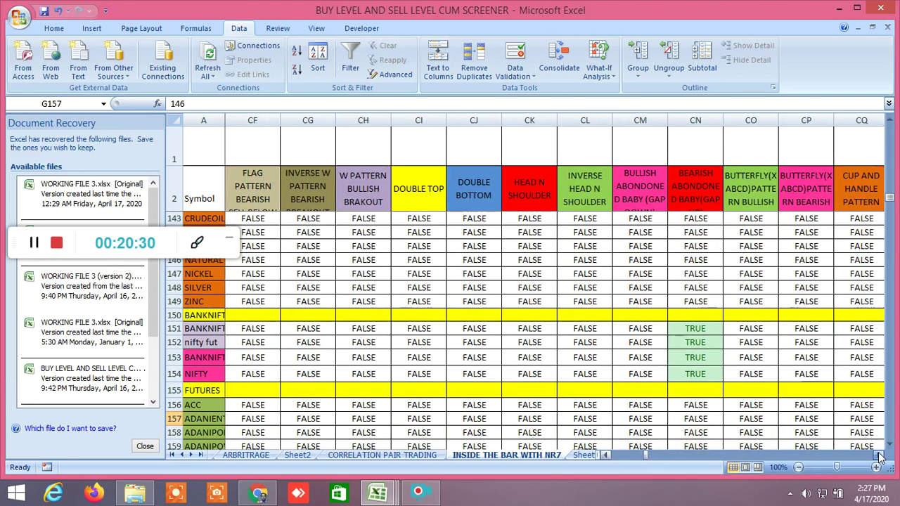
{"action": "left_click", "coordinate": [880, 457]}
{"action": "left_click", "coordinate": [880, 457]}
{"action": "left_click", "coordinate": [880, 457]}
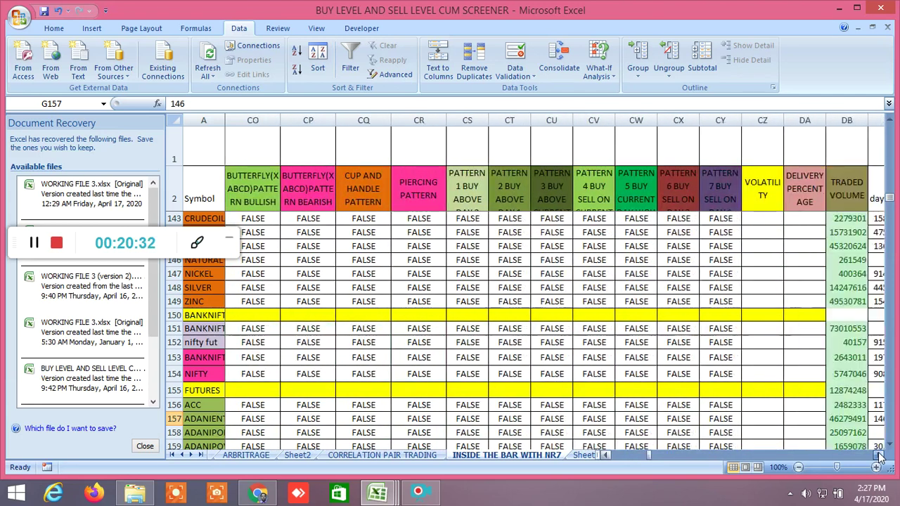
Examine the moving average, Fibonacci buy and sell, and Gann degree levels for the BankNifty and Nifty rows.
{"action": "left_click", "coordinate": [879, 457]}
{"action": "left_click", "coordinate": [879, 457]}
{"action": "left_click", "coordinate": [880, 457]}
{"action": "left_click", "coordinate": [880, 457]}
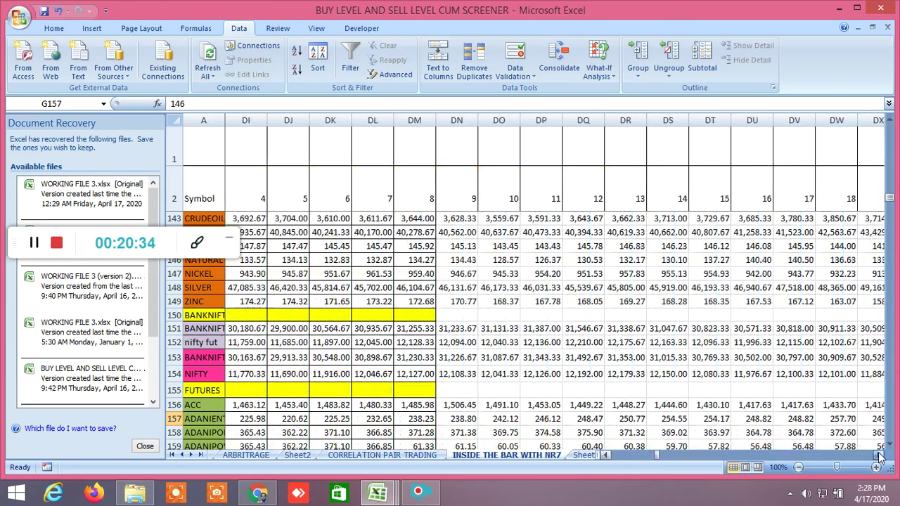
{"action": "left_click", "coordinate": [880, 457]}
{"action": "left_click", "coordinate": [880, 457]}
{"action": "left_click", "coordinate": [880, 457]}
{"action": "left_click", "coordinate": [880, 457]}
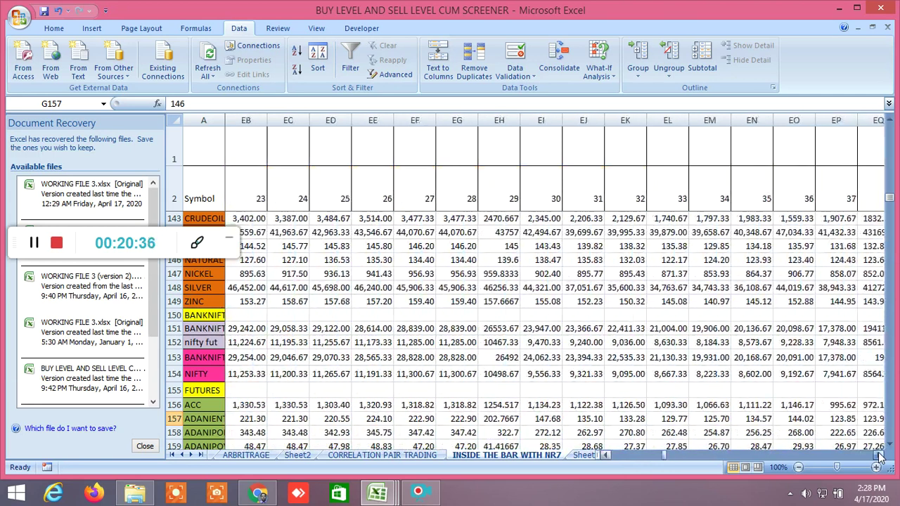
{"action": "left_click", "coordinate": [880, 457]}
{"action": "left_click", "coordinate": [880, 458]}
{"action": "left_click", "coordinate": [879, 457]}
{"action": "left_click", "coordinate": [880, 457]}
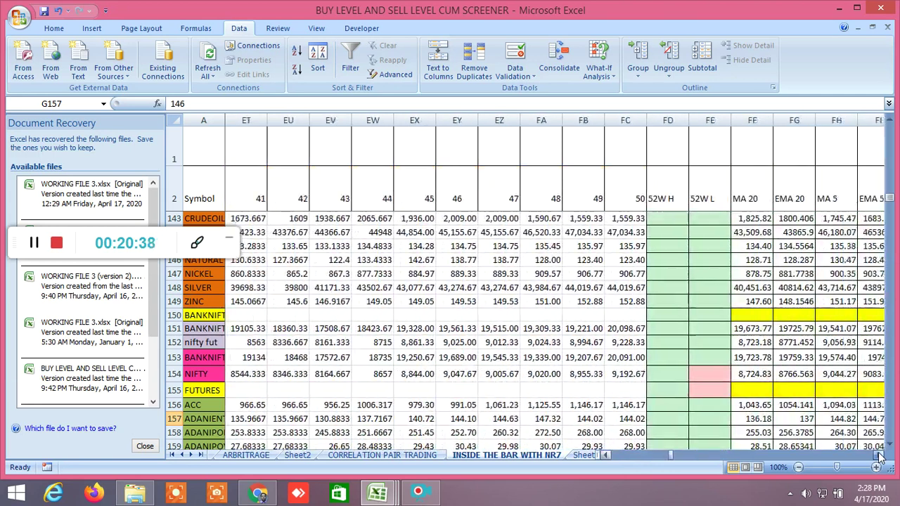
{"action": "left_click", "coordinate": [880, 457]}
{"action": "left_click", "coordinate": [879, 457]}
{"action": "left_click", "coordinate": [880, 457]}
{"action": "left_click", "coordinate": [880, 457]}
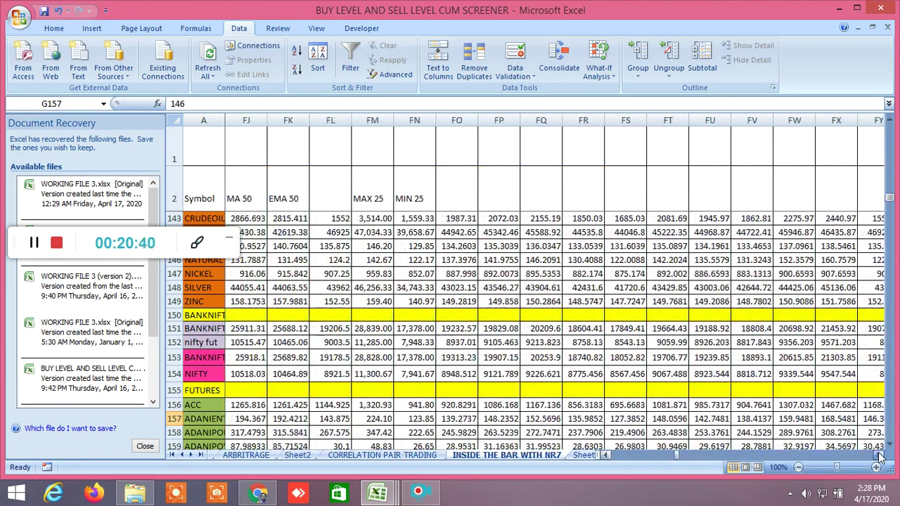
{"action": "left_click", "coordinate": [879, 457]}
{"action": "left_click", "coordinate": [880, 457]}
{"action": "left_click", "coordinate": [880, 457]}
{"action": "left_click", "coordinate": [880, 457]}
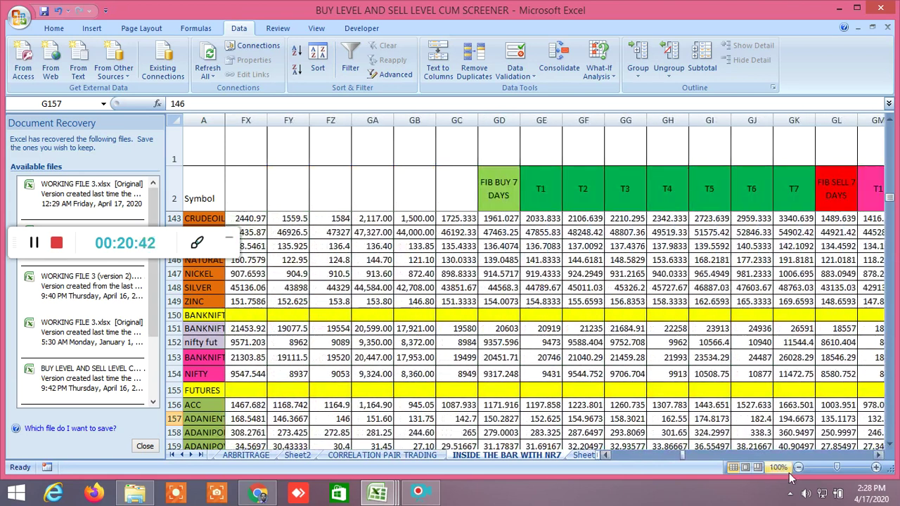
{"action": "left_click_drag", "start_coordinate": [687, 461], "coordinate": [772, 465]}
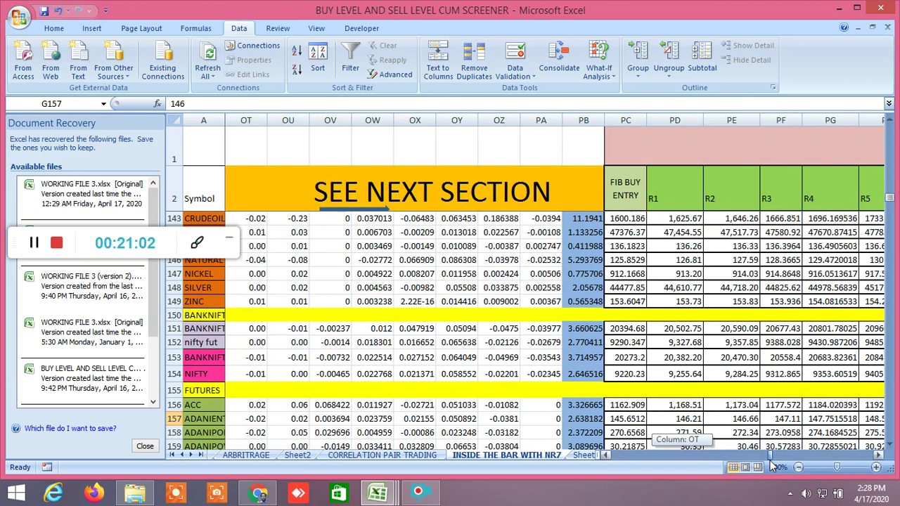
{"action": "left_click_drag", "start_coordinate": [772, 466], "coordinate": [798, 466]}
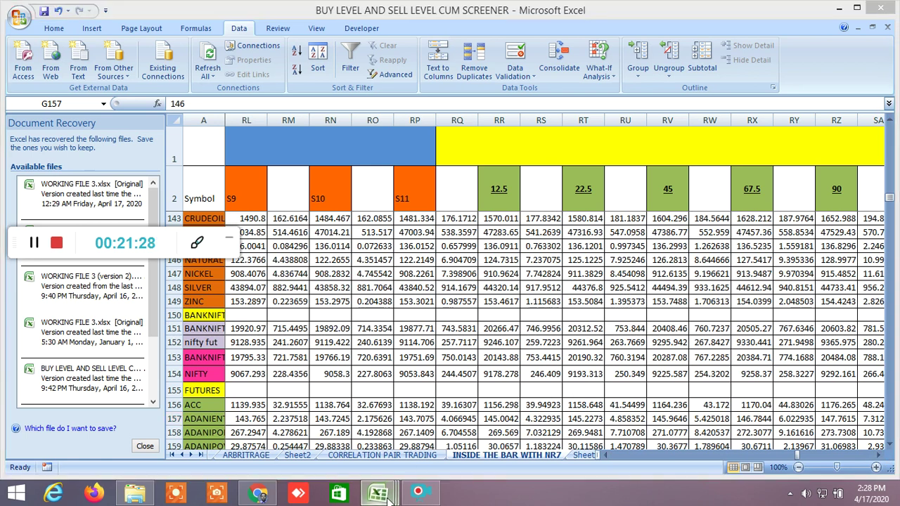
Switch to the WORKING FILE 3 workbook and view the NEW BUY SELL LEVEL 1 targets for the BankNifty and Nifty rows.
{"action": "mouse_move", "coordinate": [389, 497]}
{"action": "left_click", "coordinate": [475, 423]}
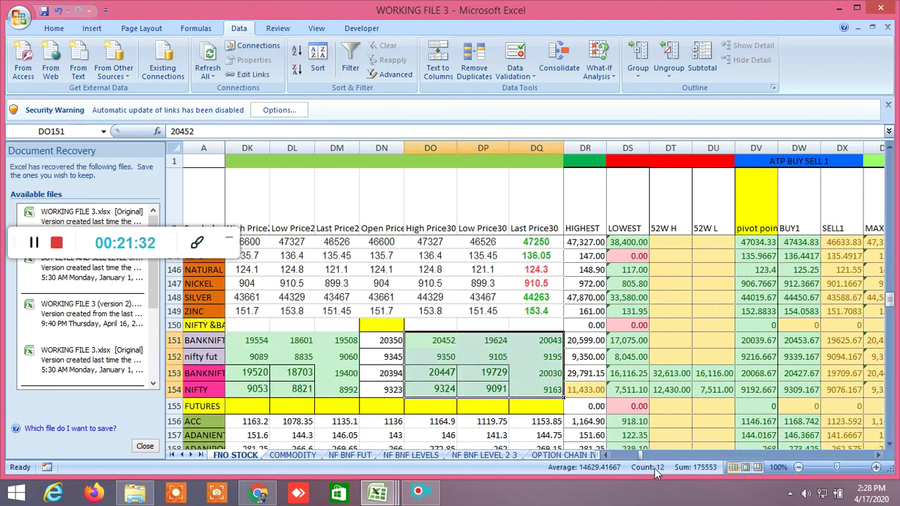
{"action": "left_click_drag", "start_coordinate": [642, 455], "coordinate": [748, 473]}
{"action": "left_click", "coordinate": [746, 468]}
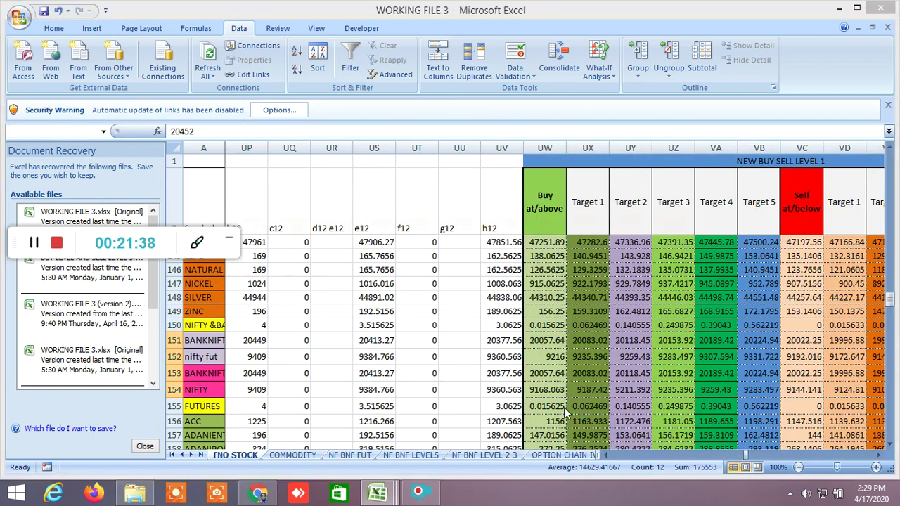
Switch to the BUY LEVEL AND SELL LEVEL CUM SCREENER workbook and examine the Gann degree levels based on volatility for the BankNifty and Nifty rows.
{"action": "left_click", "coordinate": [691, 224]}
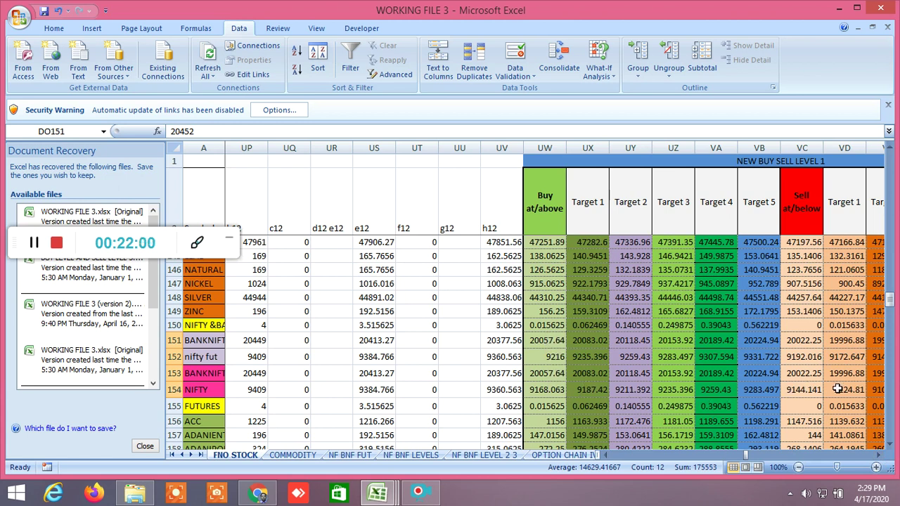
{"action": "mouse_move", "coordinate": [377, 494]}
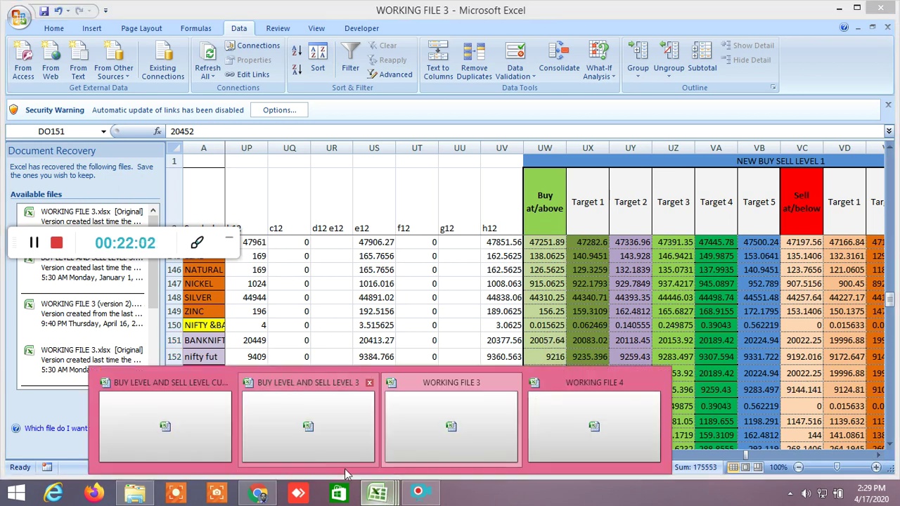
{"action": "left_click", "coordinate": [185, 425]}
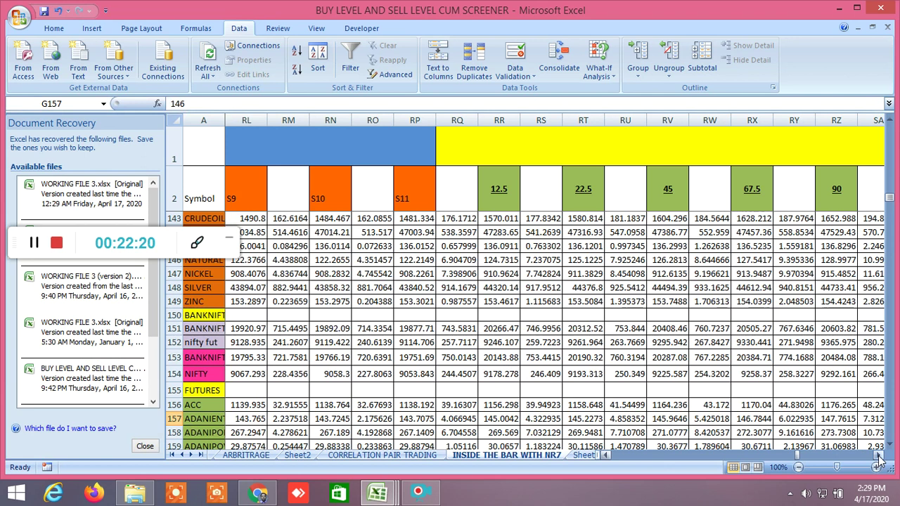
{"action": "left_click", "coordinate": [879, 455]}
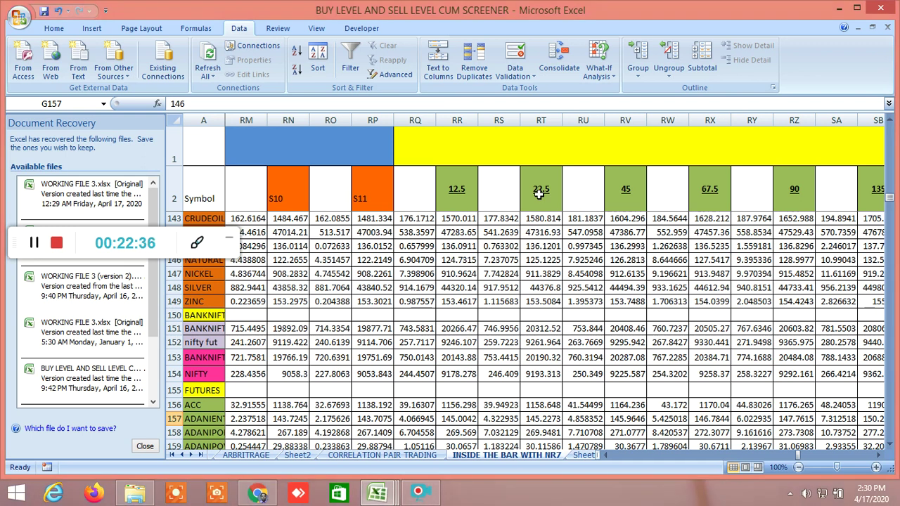
{"action": "left_click", "coordinate": [879, 456]}
{"action": "left_click_drag", "start_coordinate": [880, 456], "coordinate": [880, 456]}
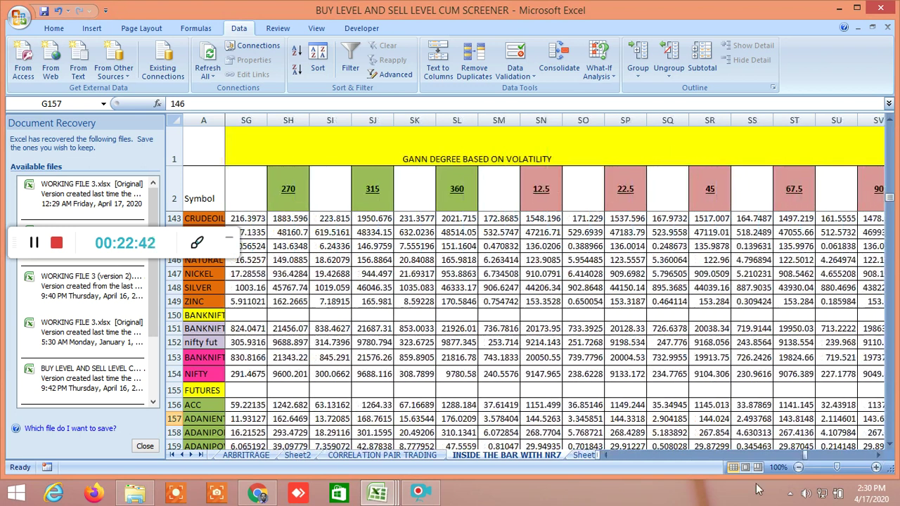
{"action": "mouse_move", "coordinate": [807, 457]}
{"action": "left_mouse_down"}
{"action": "mouse_move", "coordinate": [837, 462]}
{"action": "mouse_move", "coordinate": [798, 459]}
{"action": "left_mouse_up"}
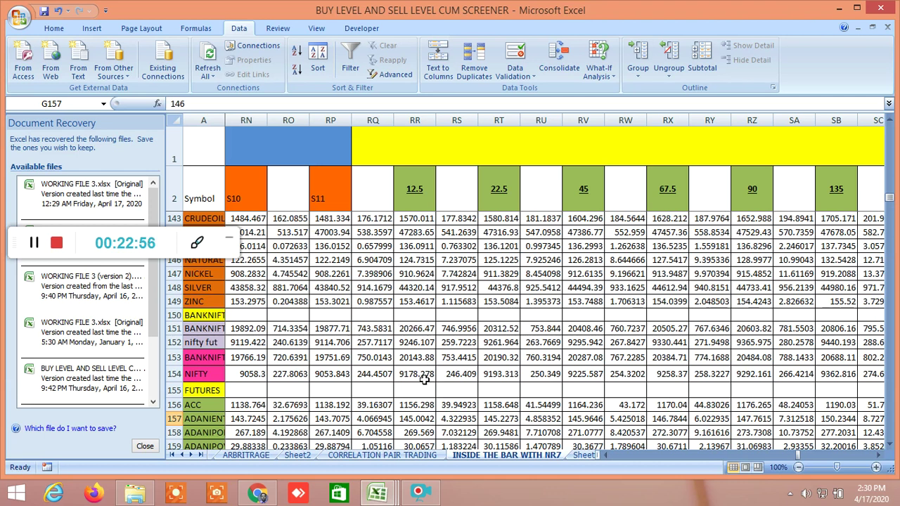
Check the live Nifty price on the TradingView chart and return to the BUY LEVEL AND SELL LEVEL CUM SCREENER workbook.
{"action": "left_click", "coordinate": [258, 493]}
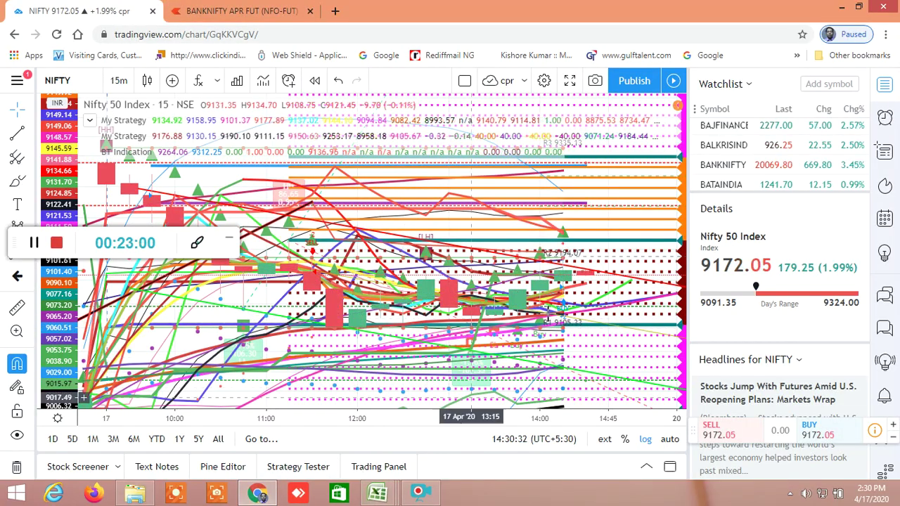
{"action": "mouse_move", "coordinate": [377, 493]}
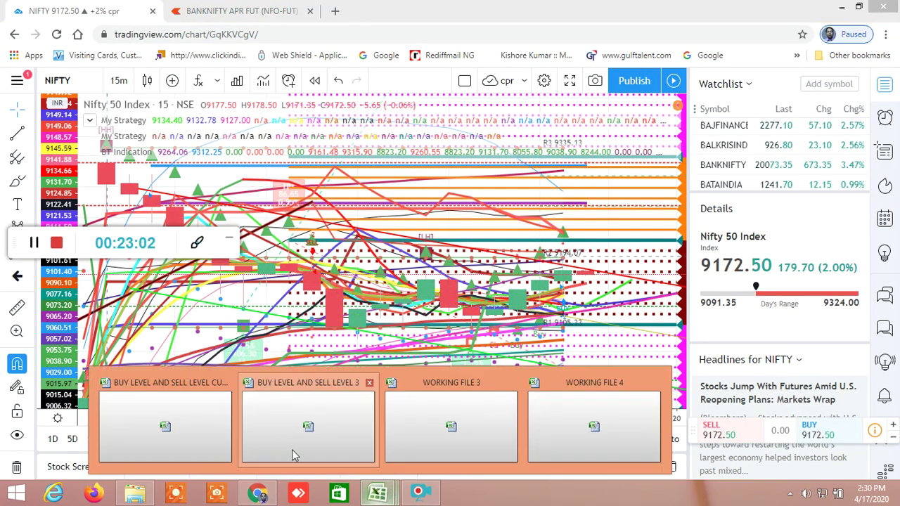
{"action": "left_click", "coordinate": [188, 425]}
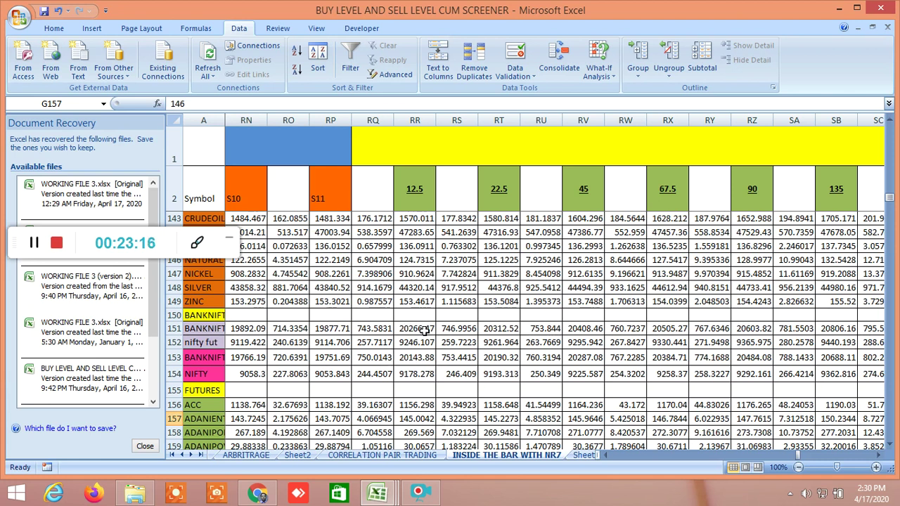
Examine the remaining Gann degrees and the 1 standard deviation Fibonacci levels for BankNifty and Nifty, and compare them with the TradingView chart.
{"action": "left_click", "coordinate": [879, 456]}
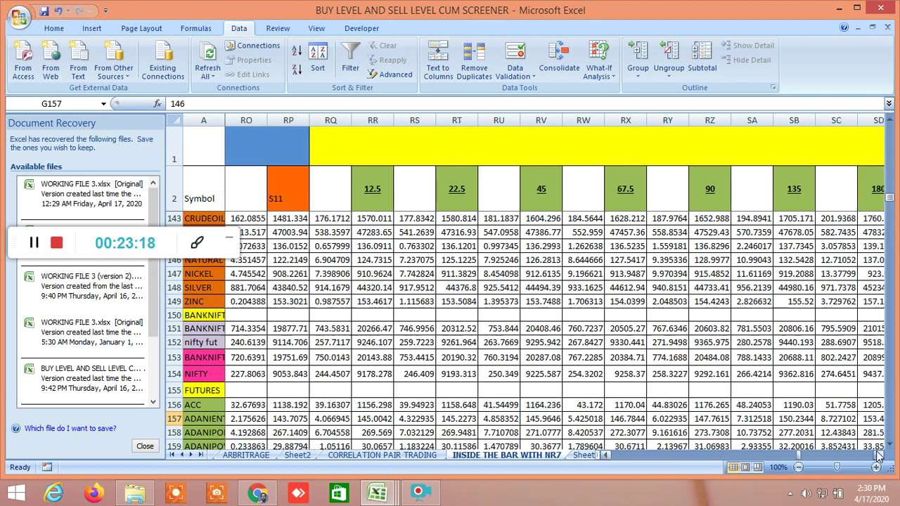
{"action": "left_click", "coordinate": [879, 455]}
{"action": "left_click_drag", "start_coordinate": [879, 456], "coordinate": [879, 456]}
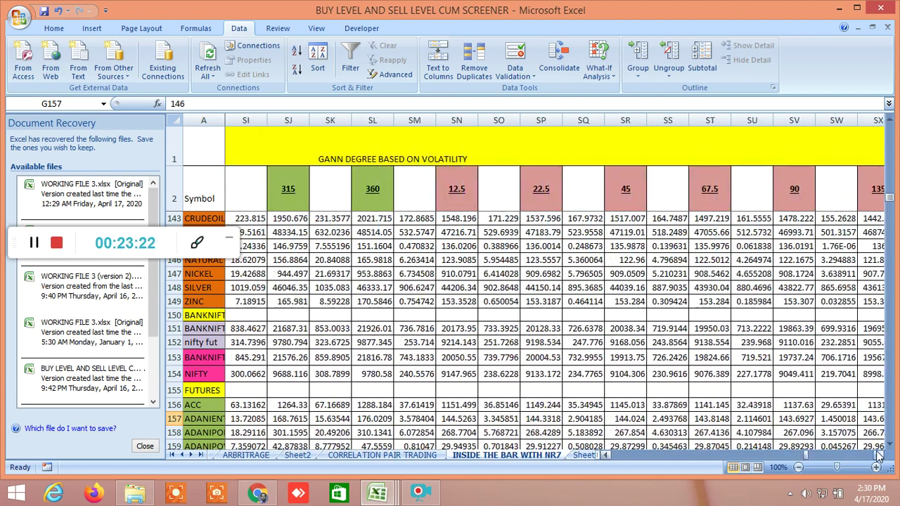
{"action": "left_click", "coordinate": [879, 456]}
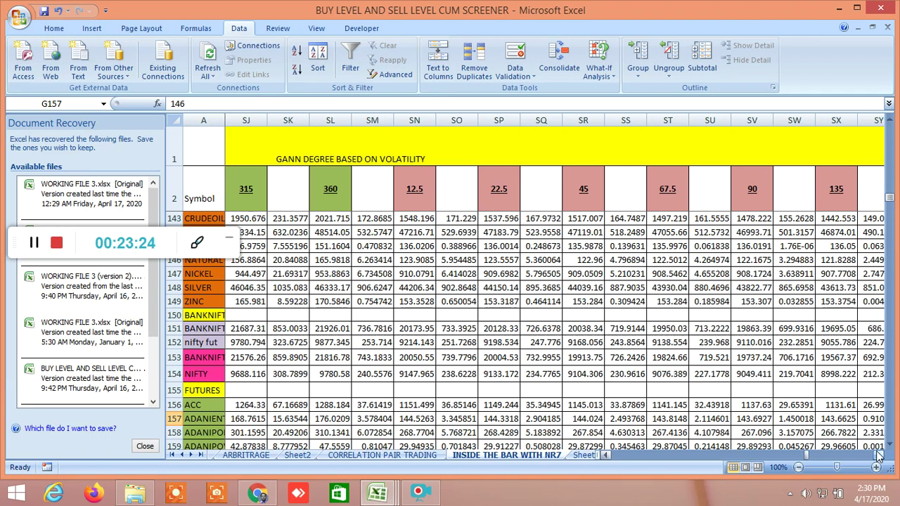
{"action": "left_click_drag", "start_coordinate": [879, 456], "coordinate": [879, 455]}
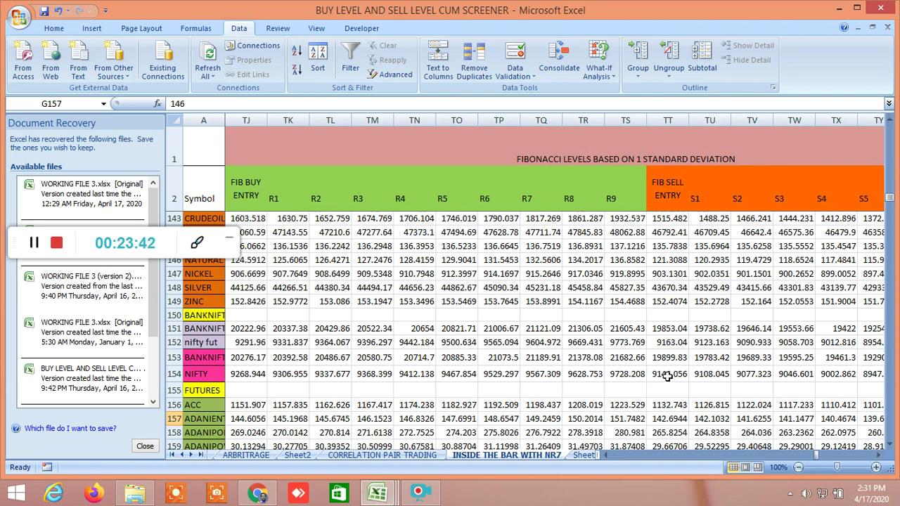
{"action": "left_click", "coordinate": [258, 493]}
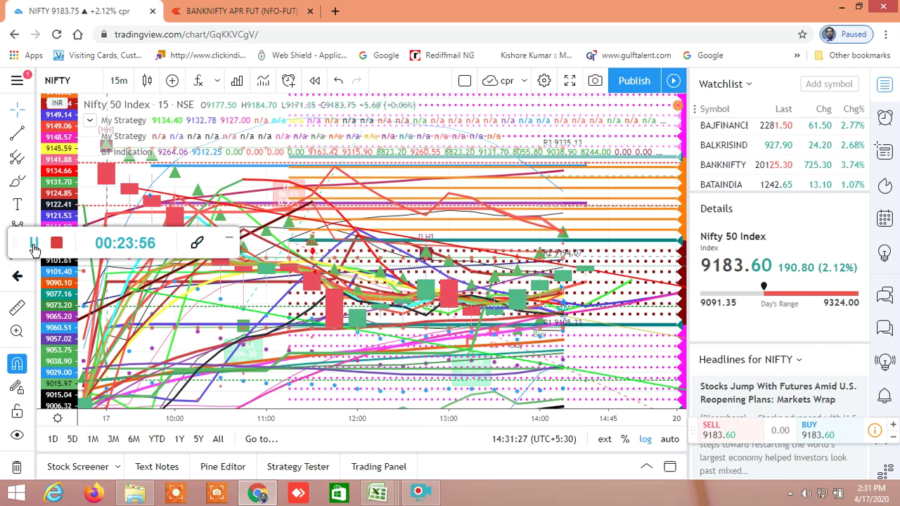
{"action": "left_click", "coordinate": [34, 247]}
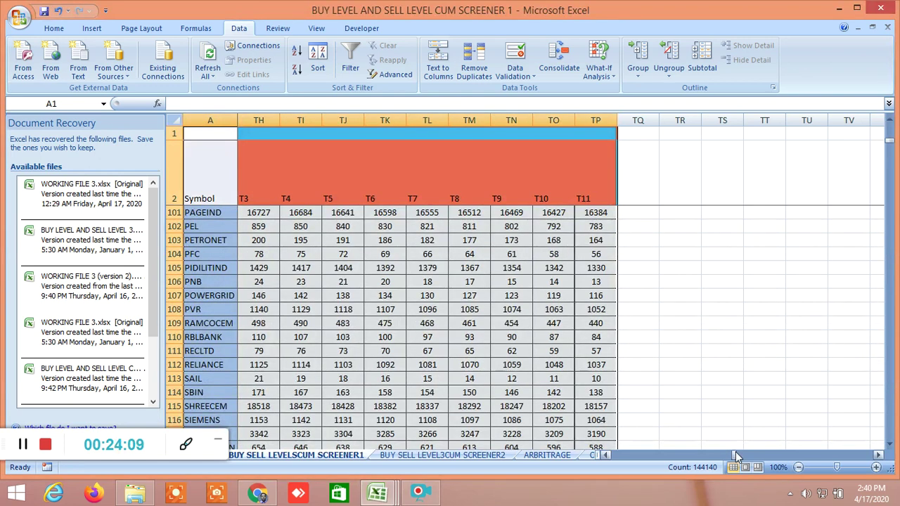
In BUY LEVEL AND SELL LEVEL CUM SCREENER 1, examine the BUY LEVEL AND SELL LEVELS 1 targets for the BankNifty and Nifty rows.
{"action": "left_click_drag", "start_coordinate": [735, 453], "coordinate": [606, 455]}
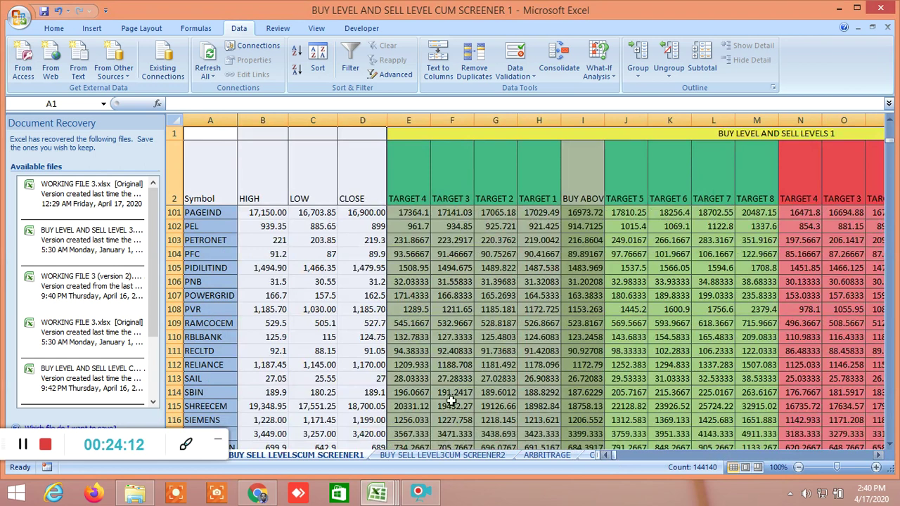
{"action": "scroll", "coordinate": [359, 355], "scroll_direction": "down", "scroll_amount": 3}
{"action": "scroll", "coordinate": [359, 356], "scroll_direction": "up", "scroll_amount": 12}
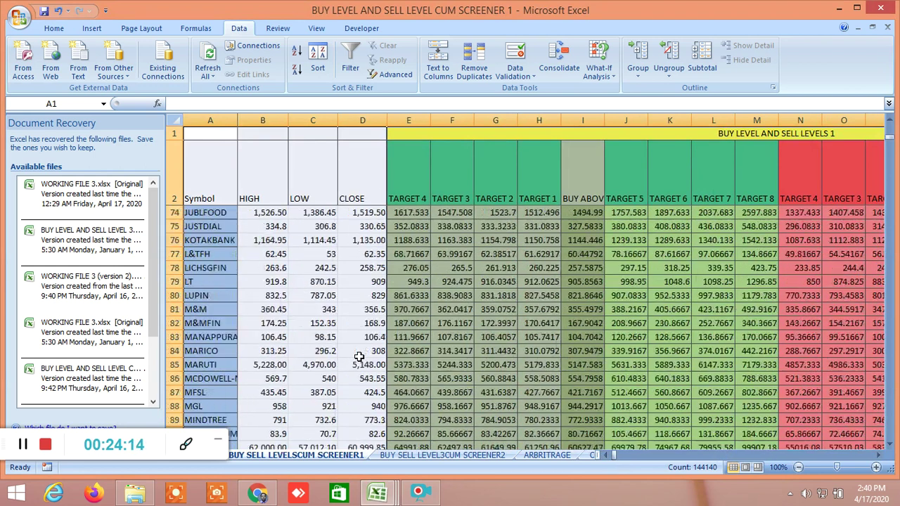
{"action": "scroll", "coordinate": [358, 356], "scroll_direction": "up", "scroll_amount": 20}
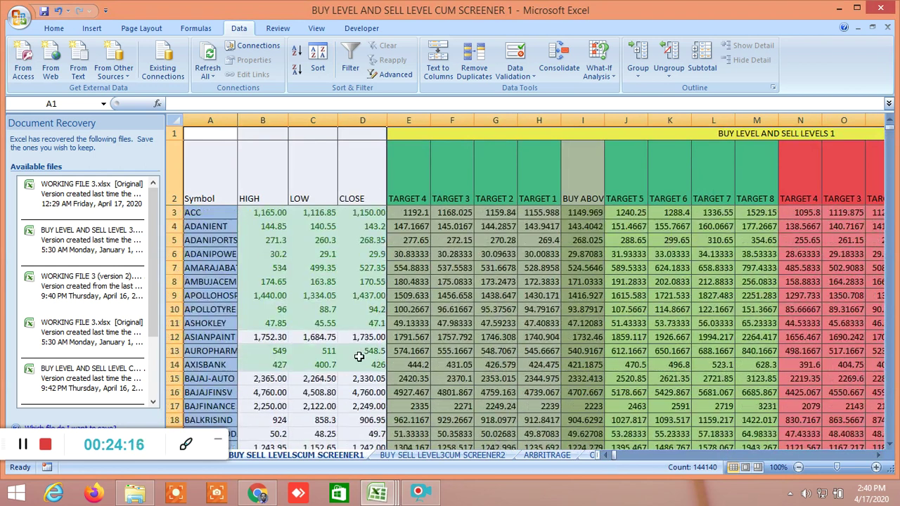
{"action": "scroll", "coordinate": [526, 380], "scroll_direction": "down", "scroll_amount": 20}
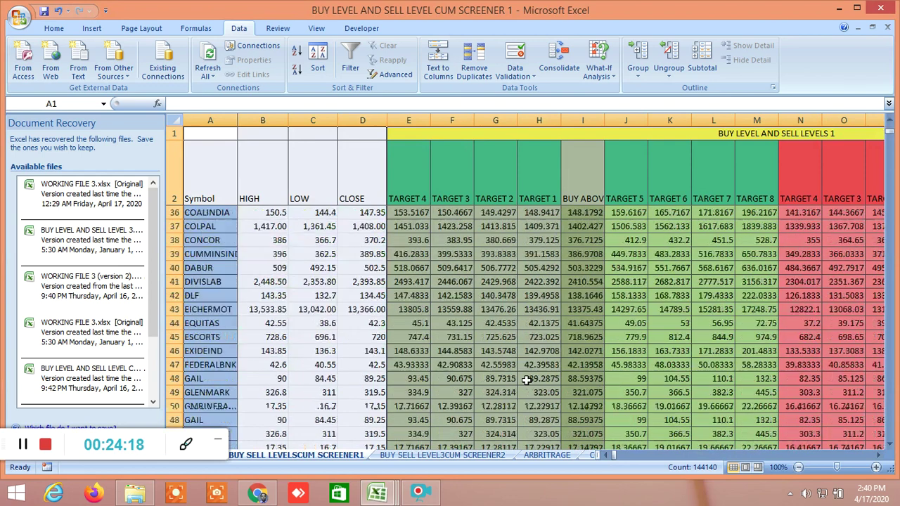
{"action": "scroll", "coordinate": [526, 380], "scroll_direction": "down", "scroll_amount": 19}
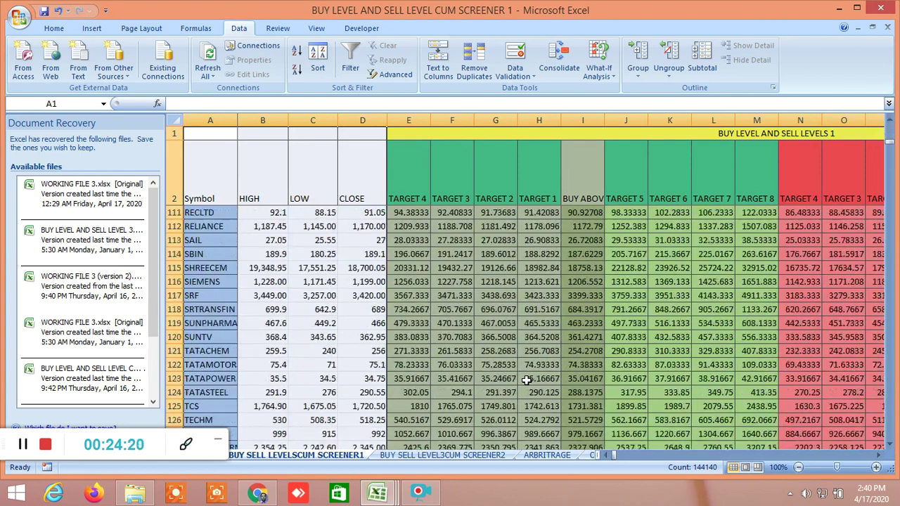
{"action": "scroll", "coordinate": [526, 379], "scroll_direction": "down", "scroll_amount": 1}
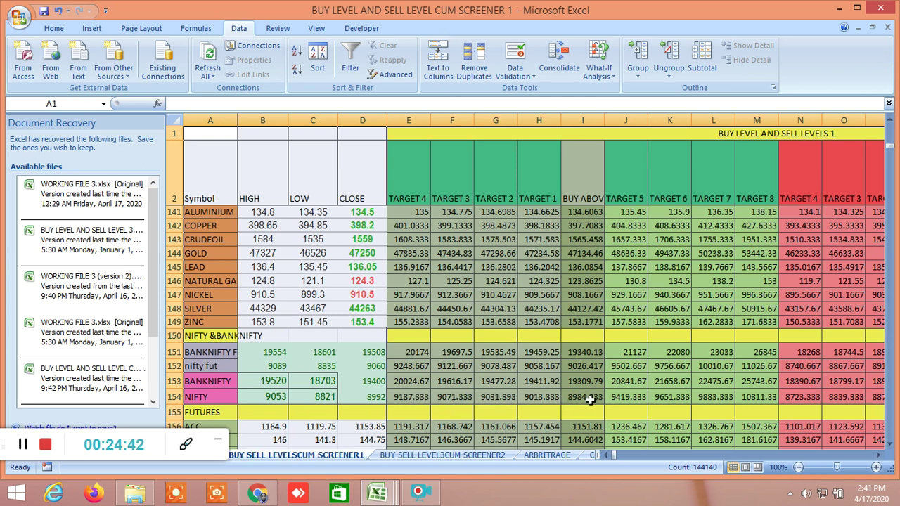
{"action": "left_click", "coordinate": [881, 458]}
{"action": "left_click", "coordinate": [882, 458]}
{"action": "left_click", "coordinate": [881, 458]}
{"action": "left_click", "coordinate": [881, 458]}
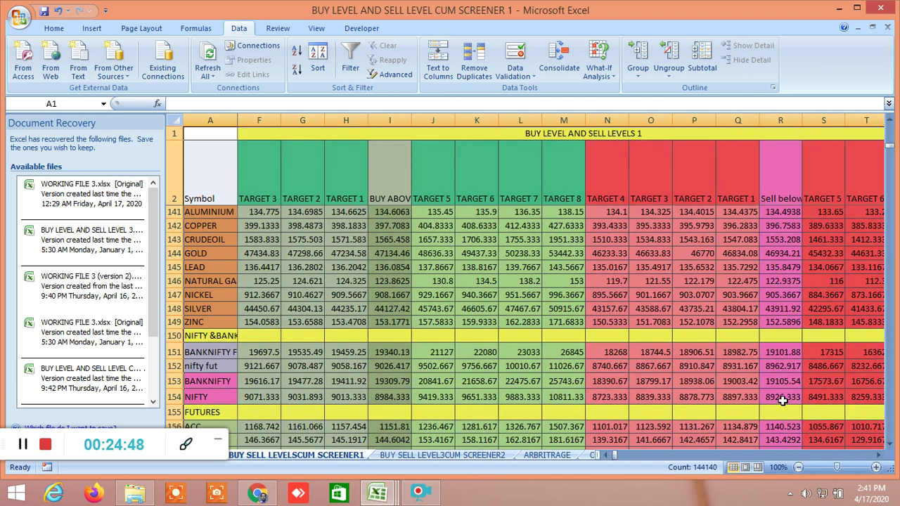
Open the INSIDE THE BAR WITH NR7 sheet of the same workbook and locate the BankNifty and Nifty rows.
{"action": "mouse_move", "coordinate": [375, 496]}
{"action": "left_click", "coordinate": [591, 455]}
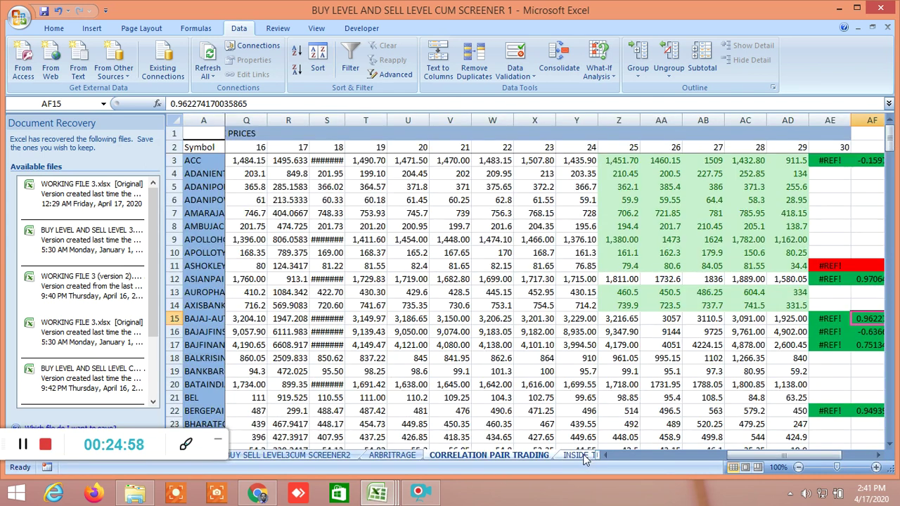
{"action": "left_click", "coordinate": [584, 455]}
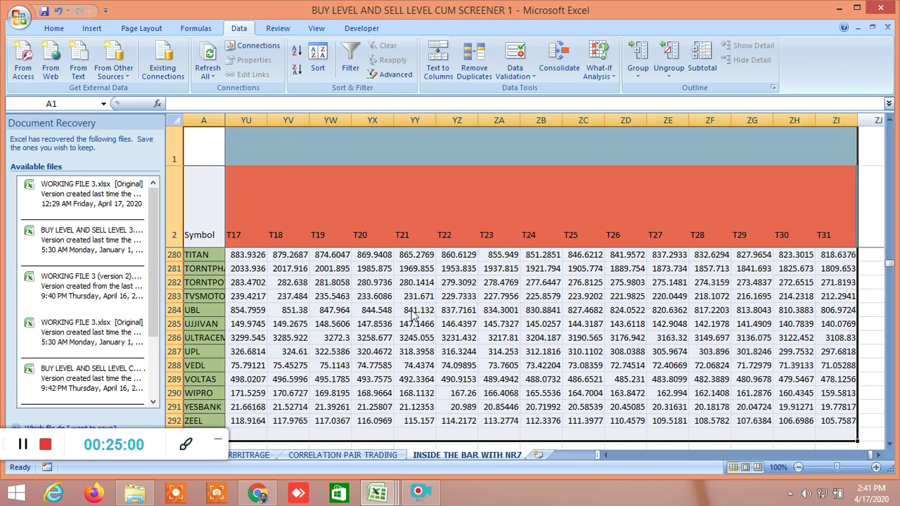
{"action": "scroll", "coordinate": [457, 313], "scroll_direction": "up", "scroll_amount": 20}
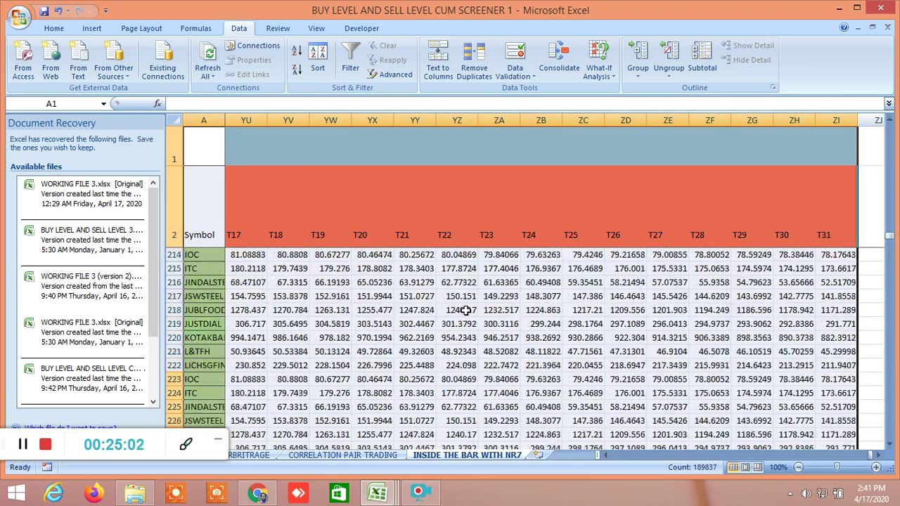
{"action": "scroll", "coordinate": [466, 310], "scroll_direction": "up", "scroll_amount": 20}
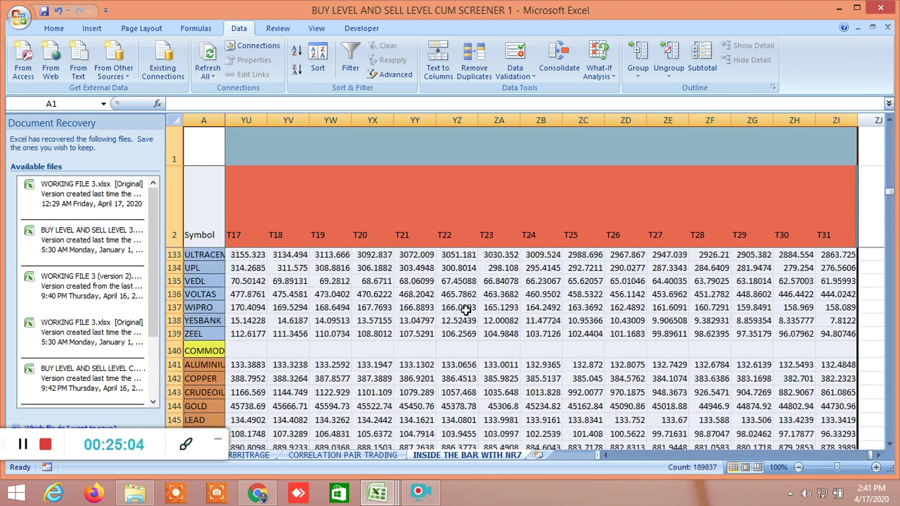
{"action": "scroll", "coordinate": [466, 310], "scroll_direction": "down", "scroll_amount": 3}
{"action": "scroll", "coordinate": [466, 310], "scroll_direction": "down", "scroll_amount": 2}
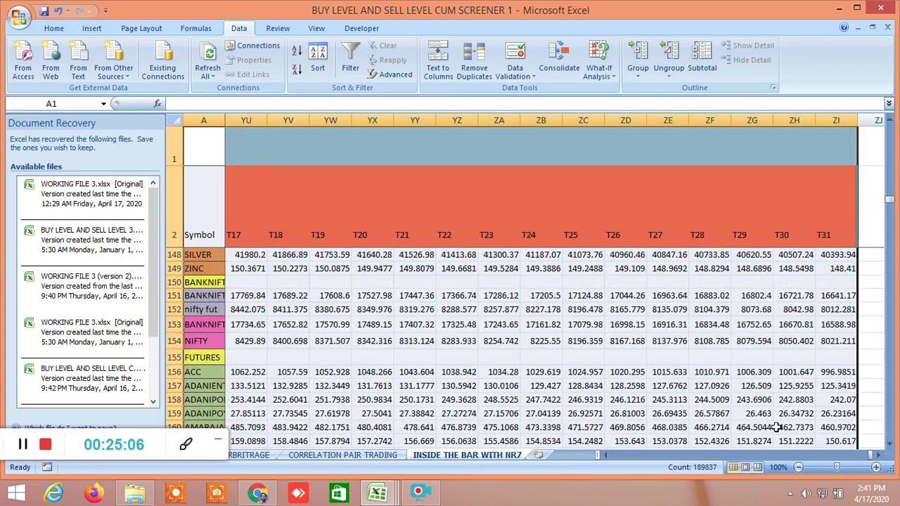
Examine the pivot point, average true range and Gann degree levels based on volatility for the BankNifty and Nifty rows.
{"action": "left_click_drag", "start_coordinate": [874, 460], "coordinate": [849, 461]}
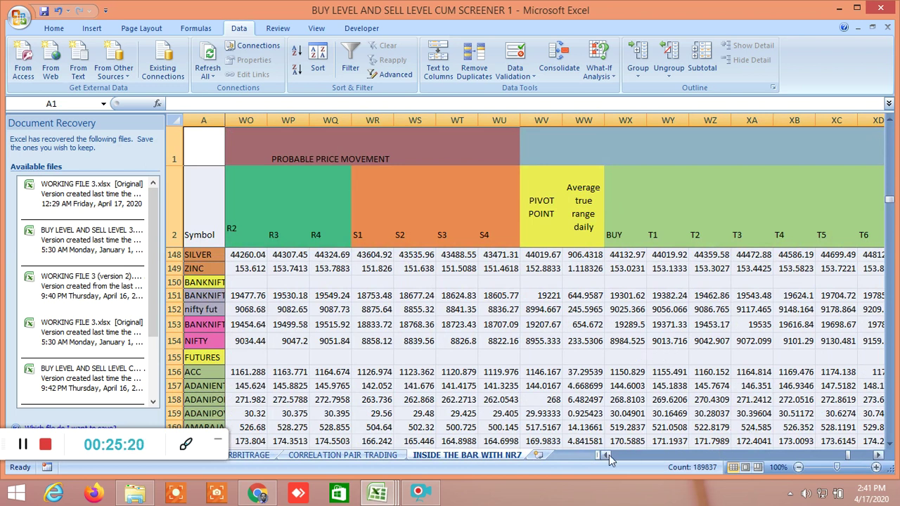
{"action": "left_click_drag", "start_coordinate": [609, 455], "coordinate": [610, 456]}
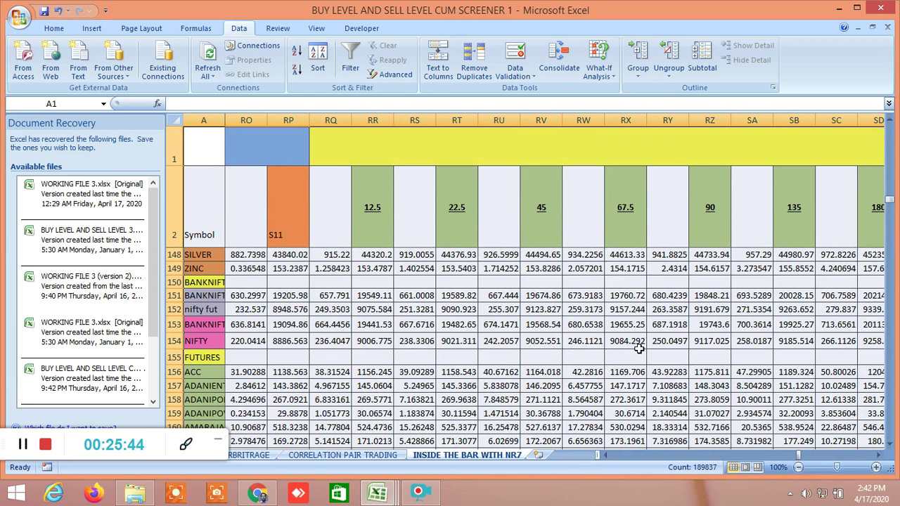
{"action": "left_click", "coordinate": [880, 456]}
{"action": "left_click_drag", "start_coordinate": [879, 455], "coordinate": [879, 456]}
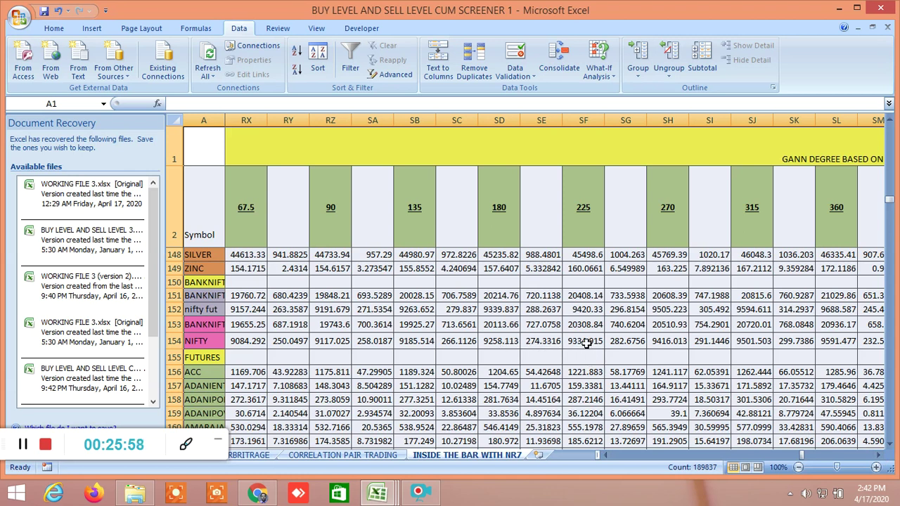
{"action": "left_click", "coordinate": [880, 456]}
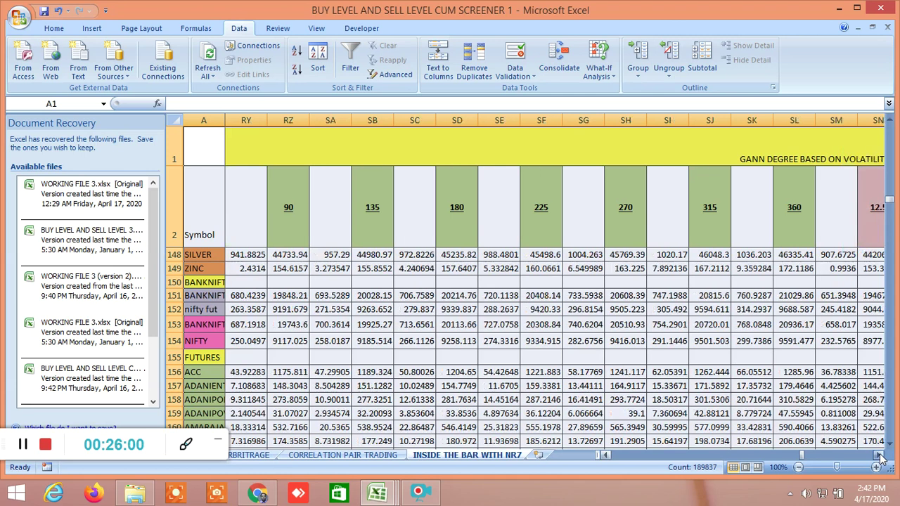
{"action": "double_click", "coordinate": [880, 456]}
{"action": "double_click", "coordinate": [881, 456]}
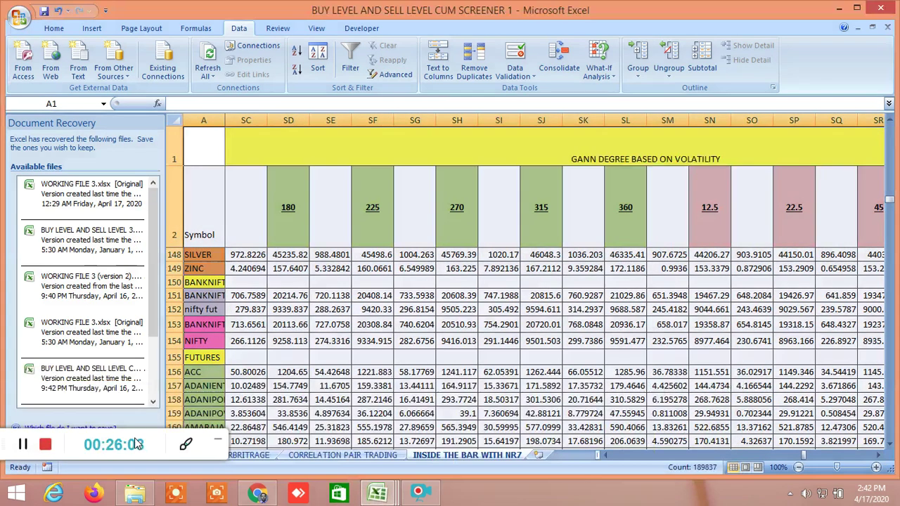
Switch back to BUY LEVEL AND SELL LEVEL CUM SCREENER and view the current-day prices and 2-day Fibonacci levels for BankNifty and Nifty.
{"action": "key", "text": "ctrl+Tab"}
{"action": "mouse_move", "coordinate": [377, 492]}
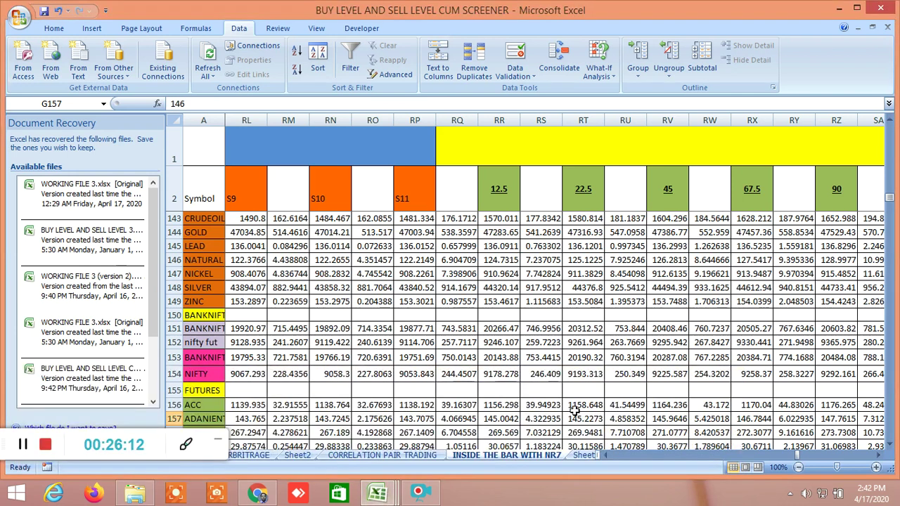
{"action": "left_click_drag", "start_coordinate": [794, 456], "coordinate": [611, 460]}
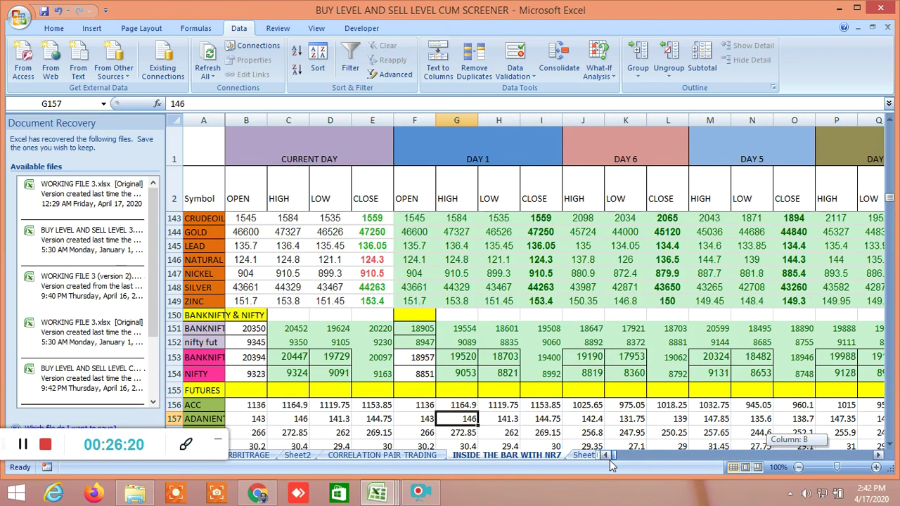
{"action": "left_click_drag", "start_coordinate": [611, 460], "coordinate": [708, 468]}
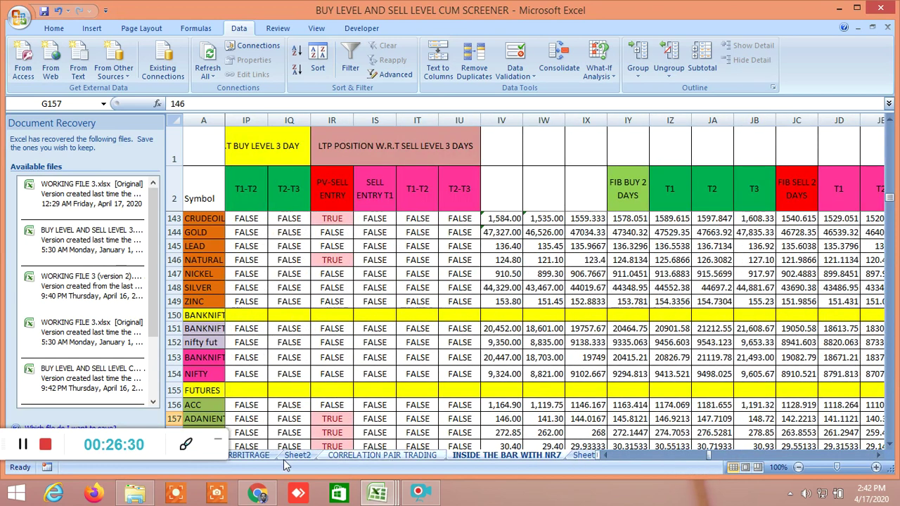
Check the live Nifty and BankNifty April futures quotes in Kite, then return to the pivot point and Gann buy levels in BUY LEVEL AND SELL LEVEL CUM SCREENER.
{"action": "left_click", "coordinate": [28, 446]}
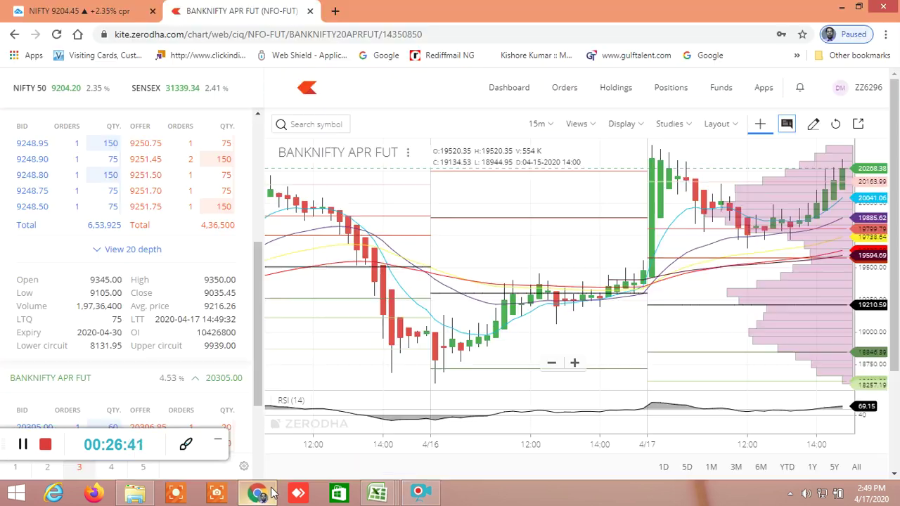
{"action": "left_click", "coordinate": [258, 492]}
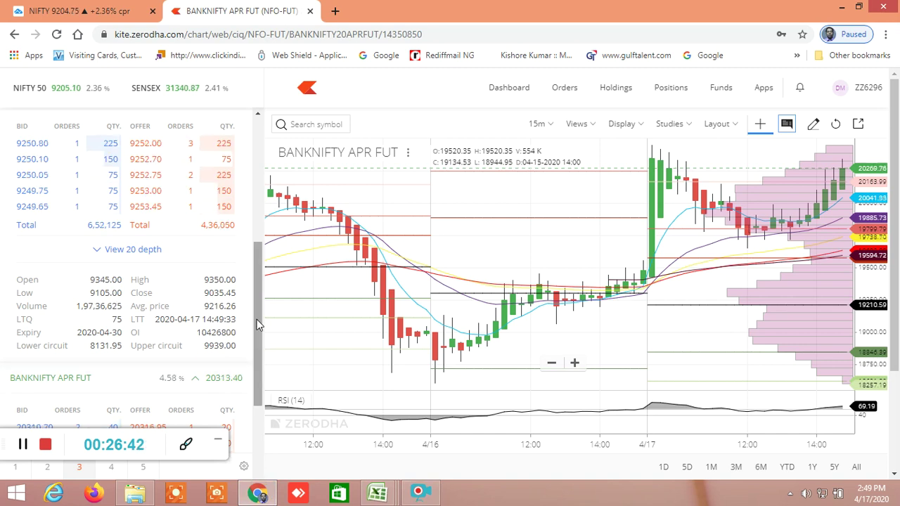
{"action": "scroll", "coordinate": [259, 292], "scroll_direction": "up", "scroll_amount": 1}
{"action": "left_click_drag", "start_coordinate": [260, 292], "coordinate": [260, 334]}
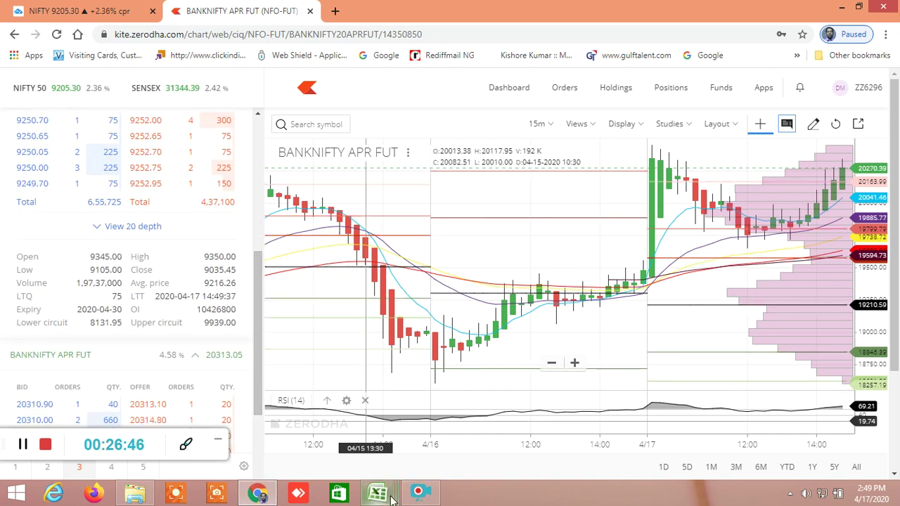
{"action": "mouse_move", "coordinate": [378, 492]}
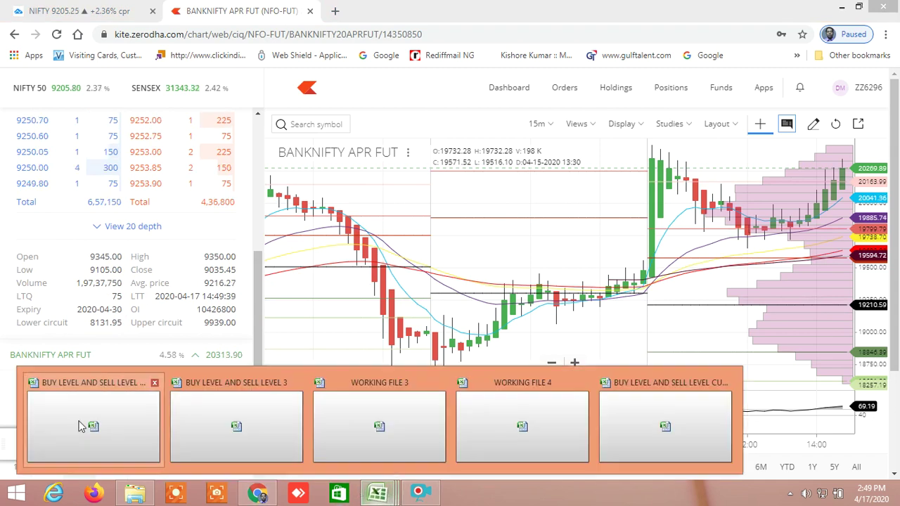
{"action": "left_click", "coordinate": [123, 424]}
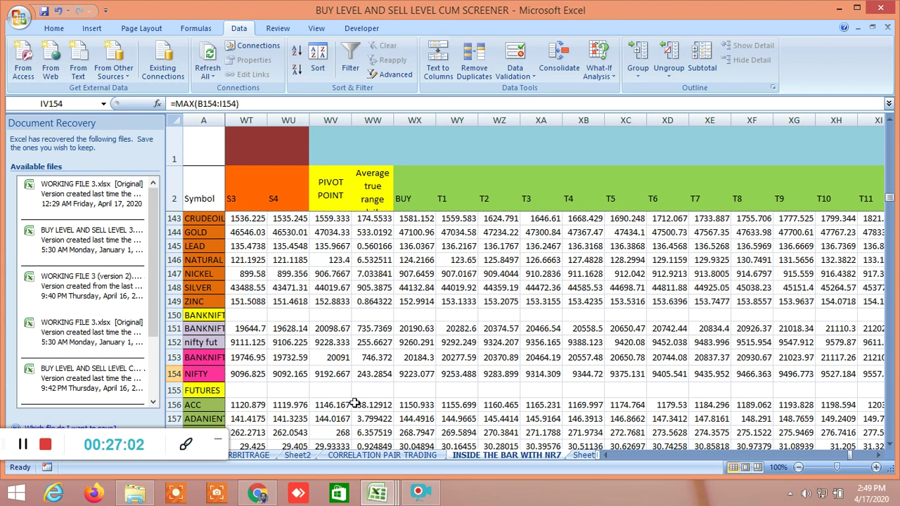
Compare the BankNifty and Nifty buy levels and targets in the screener with the live prices in Kite and TradingView.
{"action": "left_click", "coordinate": [258, 493]}
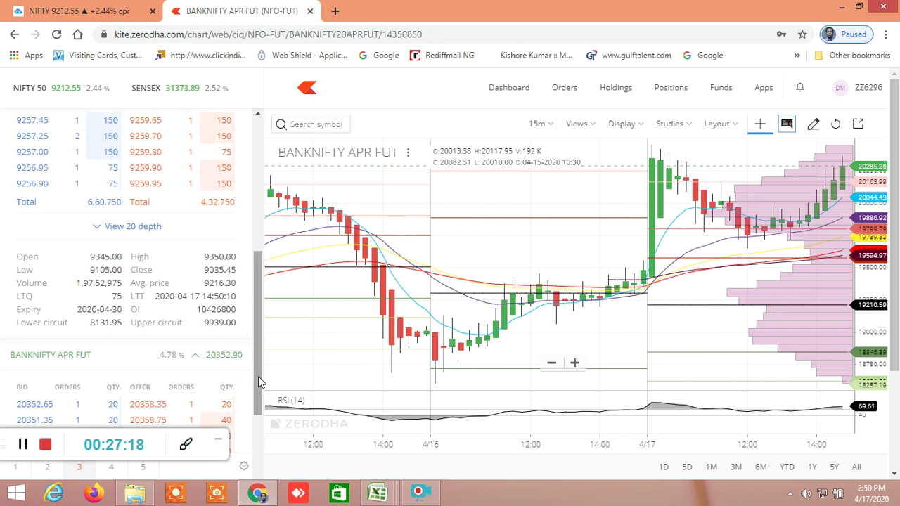
{"action": "left_click", "coordinate": [377, 493]}
{"action": "left_click", "coordinate": [83, 417]}
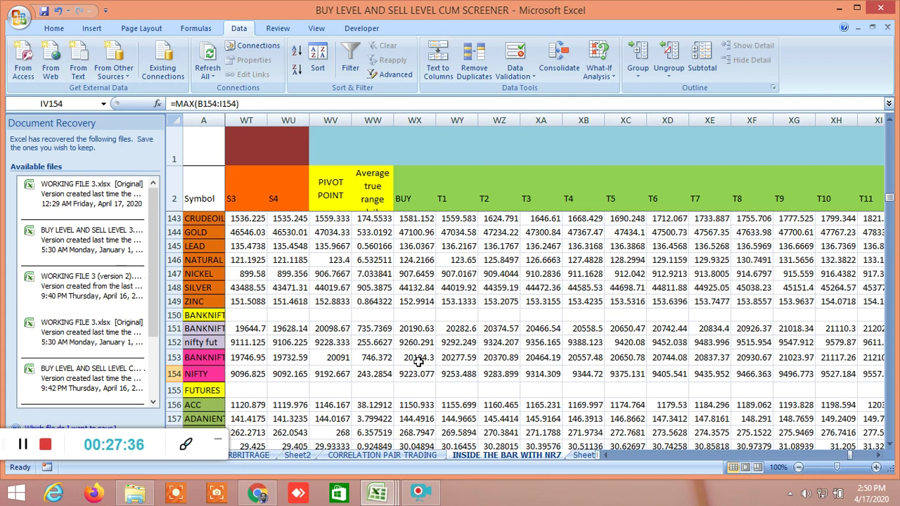
{"action": "left_click", "coordinate": [258, 492]}
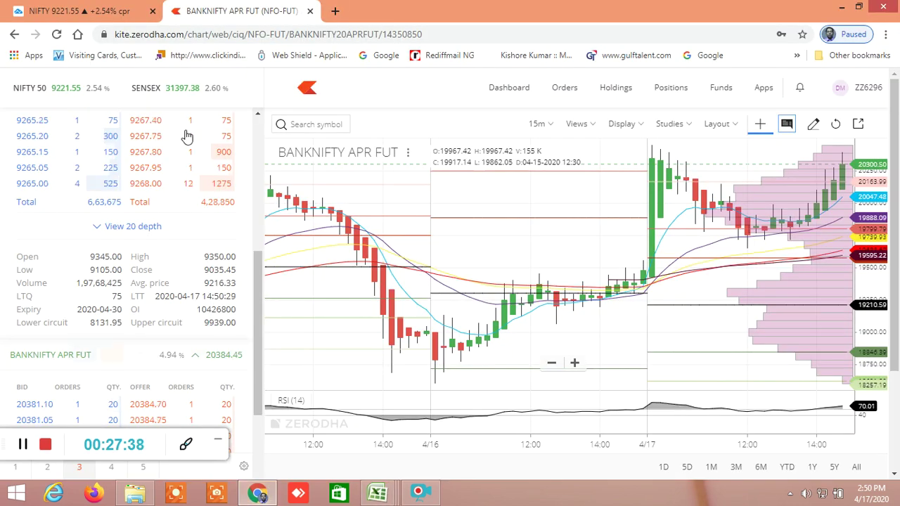
{"action": "left_click", "coordinate": [100, 14]}
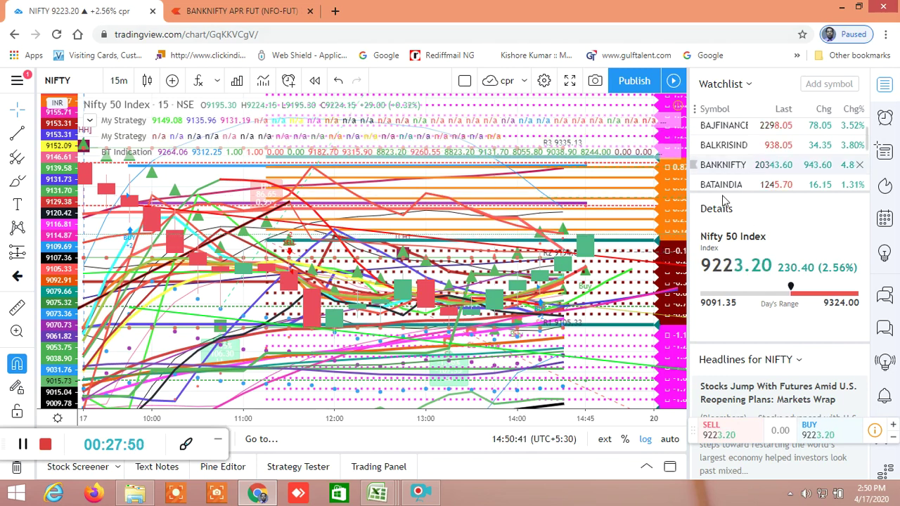
{"action": "left_click", "coordinate": [378, 493]}
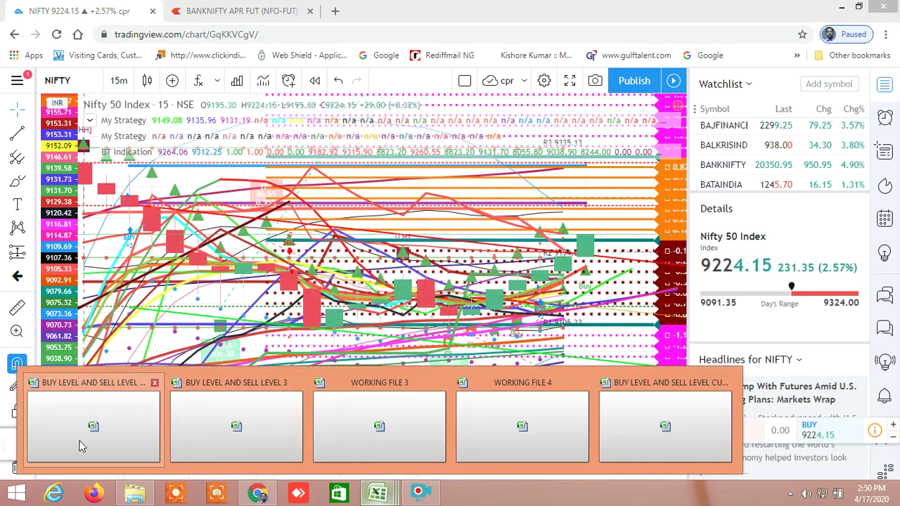
{"action": "left_click", "coordinate": [84, 445]}
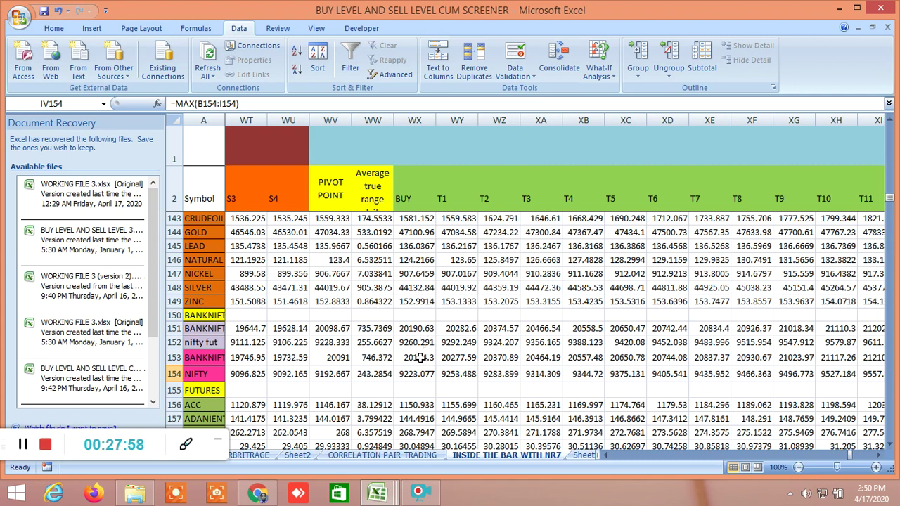
Check the Nifty index in TradingView, then view the current-day and Day 1 BankNifty and Nifty prices on the INSIDE THE BAR WITH NR7 sheet.
{"action": "left_click", "coordinate": [257, 494]}
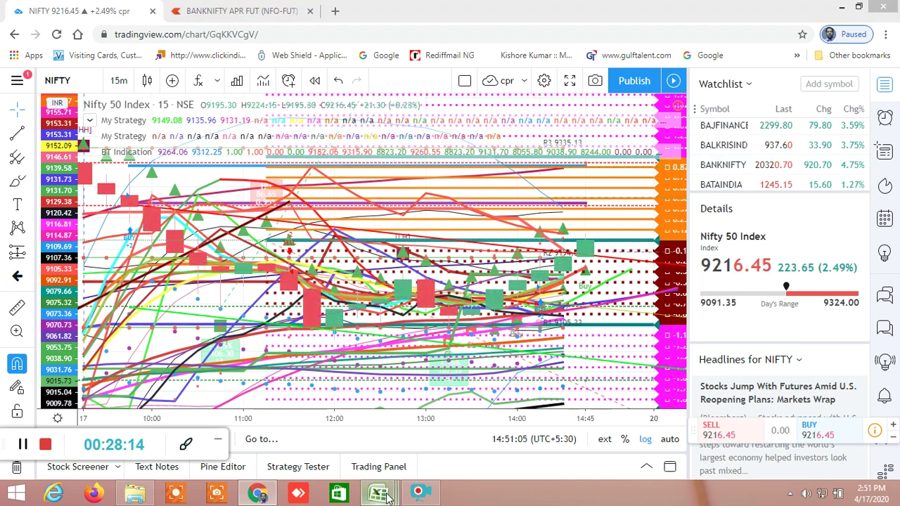
{"action": "mouse_move", "coordinate": [386, 497]}
{"action": "left_click", "coordinate": [106, 448]}
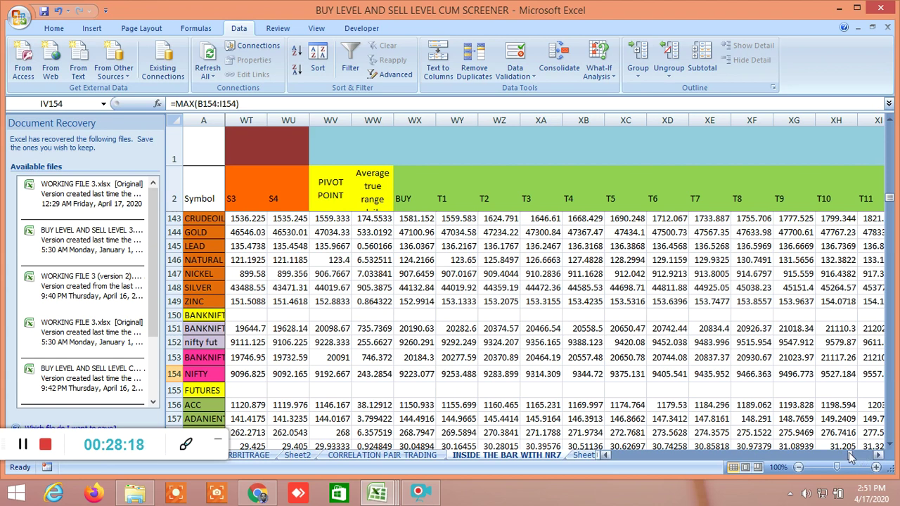
{"action": "left_click_drag", "start_coordinate": [851, 457], "coordinate": [605, 462]}
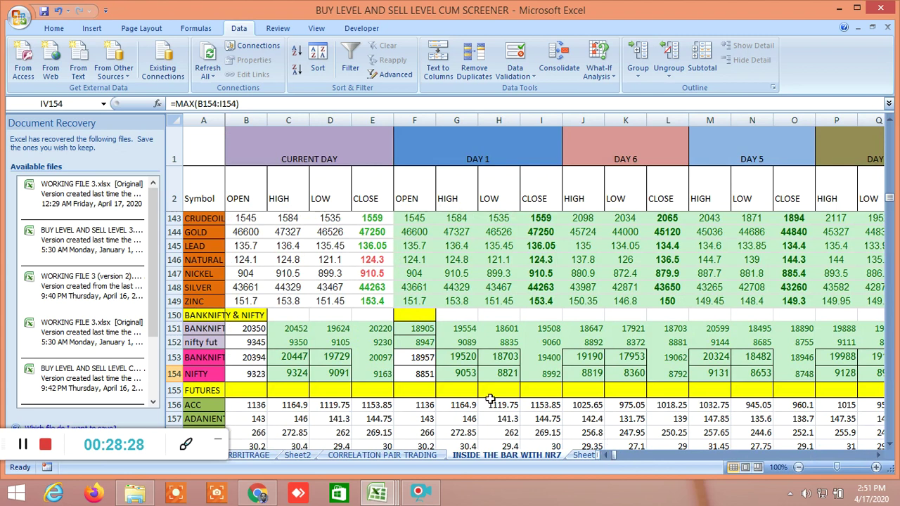
{"action": "mouse_move", "coordinate": [378, 492]}
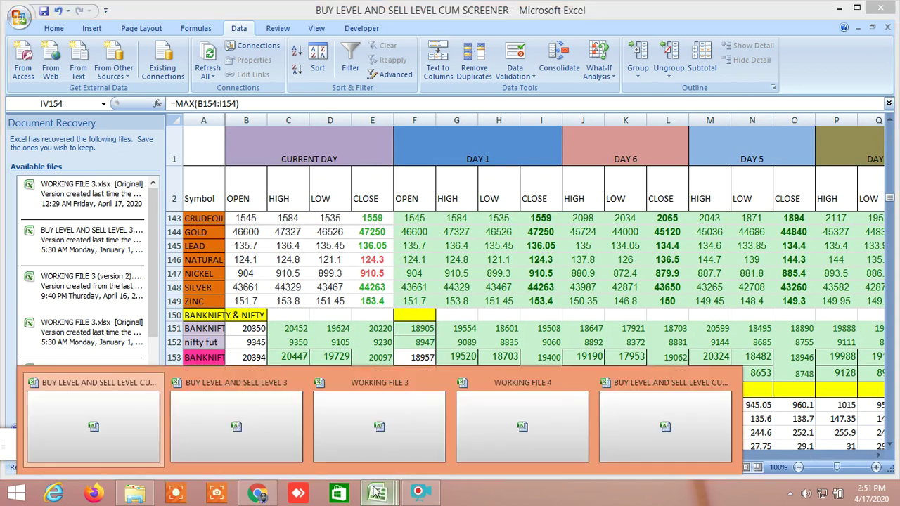
{"action": "left_click", "coordinate": [103, 425]}
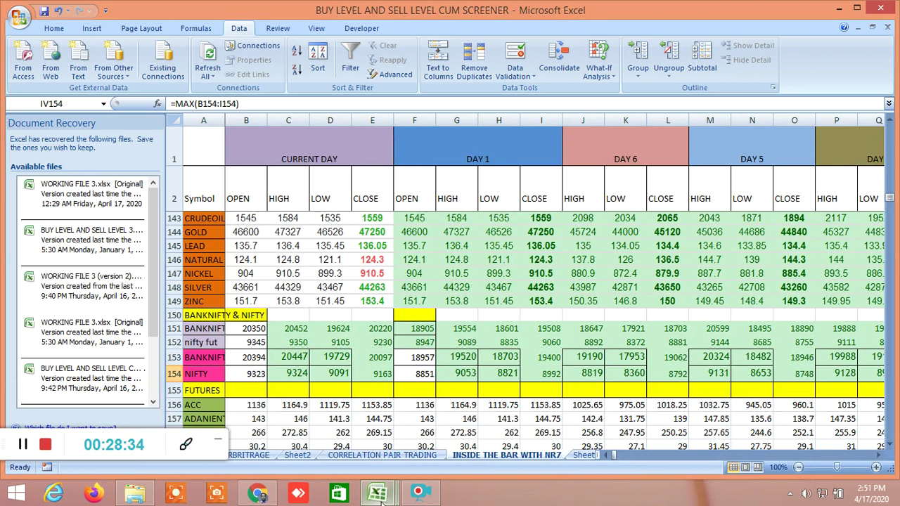
Switch to WORKING FILE 3 and locate NIFTY's Last Price30 cell on the STOCK sheet.
{"action": "mouse_move", "coordinate": [378, 492]}
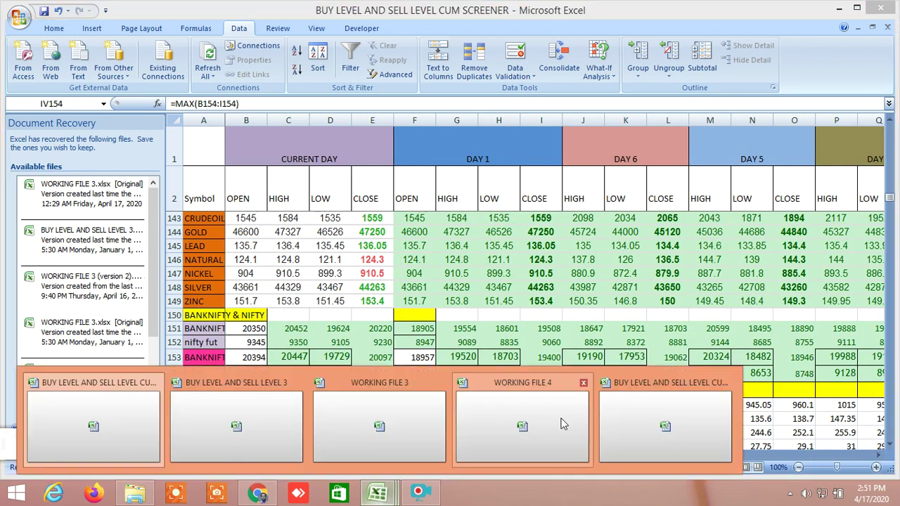
{"action": "left_click", "coordinate": [409, 429]}
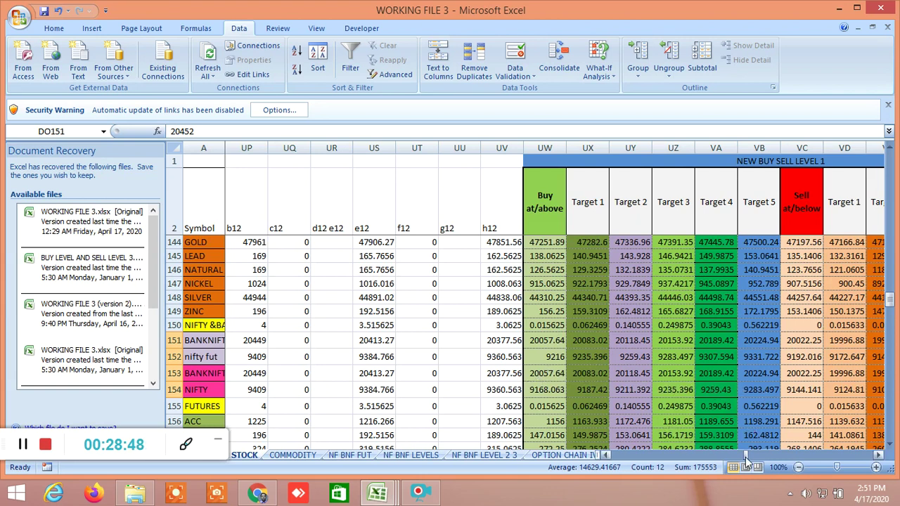
{"action": "left_click_drag", "start_coordinate": [747, 458], "coordinate": [641, 466]}
{"action": "left_click", "coordinate": [585, 390]}
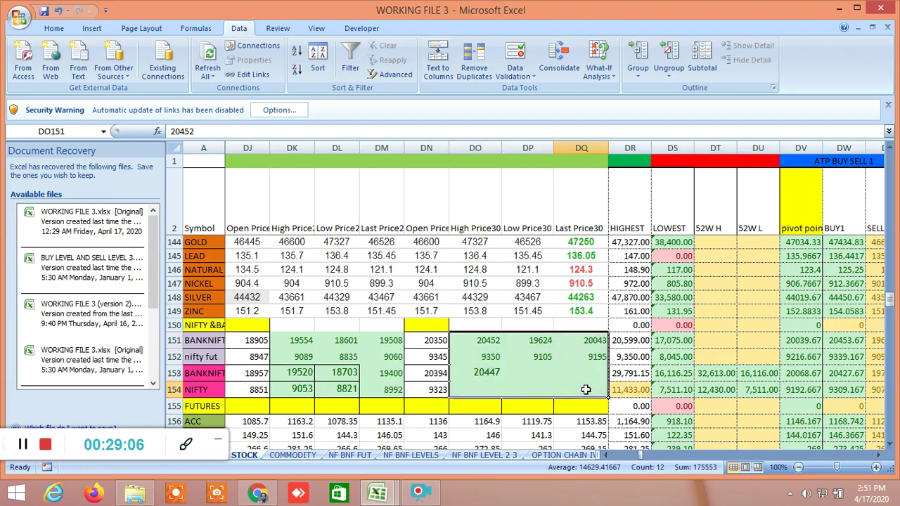
Check the live Nifty price in TradingView and view the screener's low, close and Day 1 prices for BankNifty and Nifty.
{"action": "left_click", "coordinate": [258, 492]}
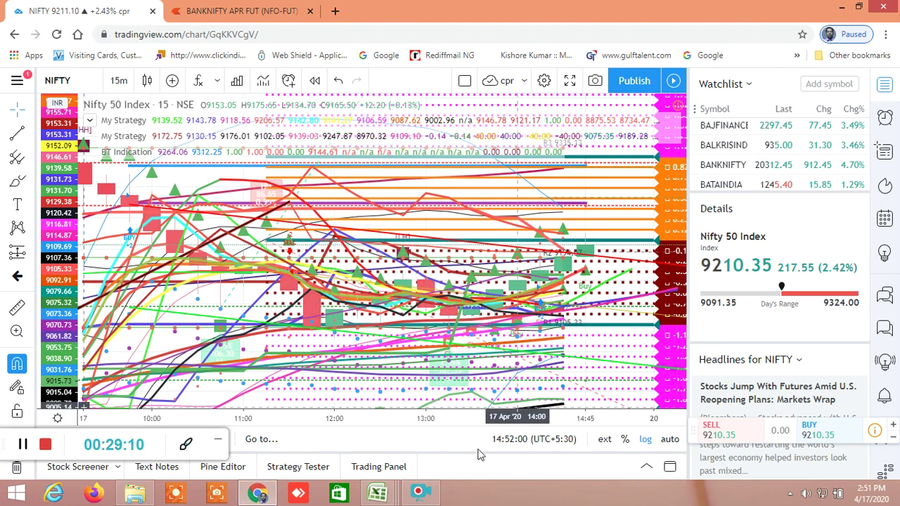
{"action": "mouse_move", "coordinate": [378, 492]}
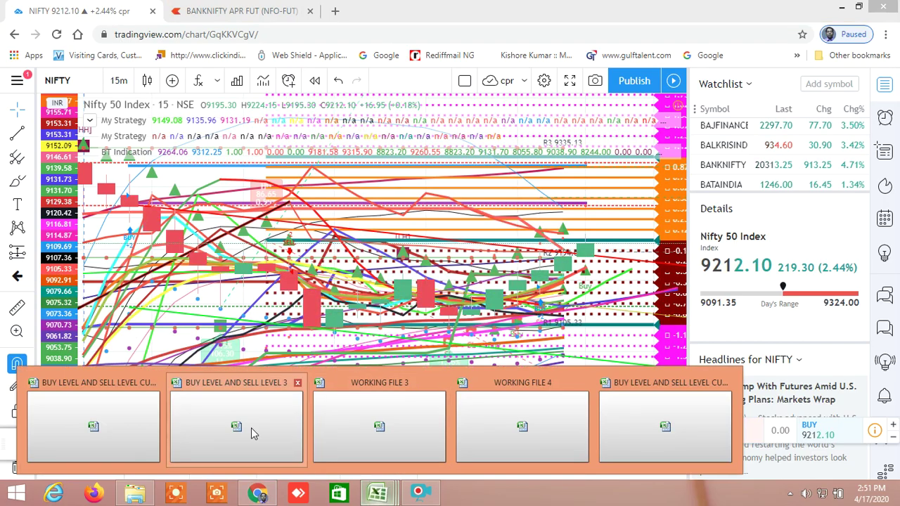
{"action": "left_click", "coordinate": [129, 411]}
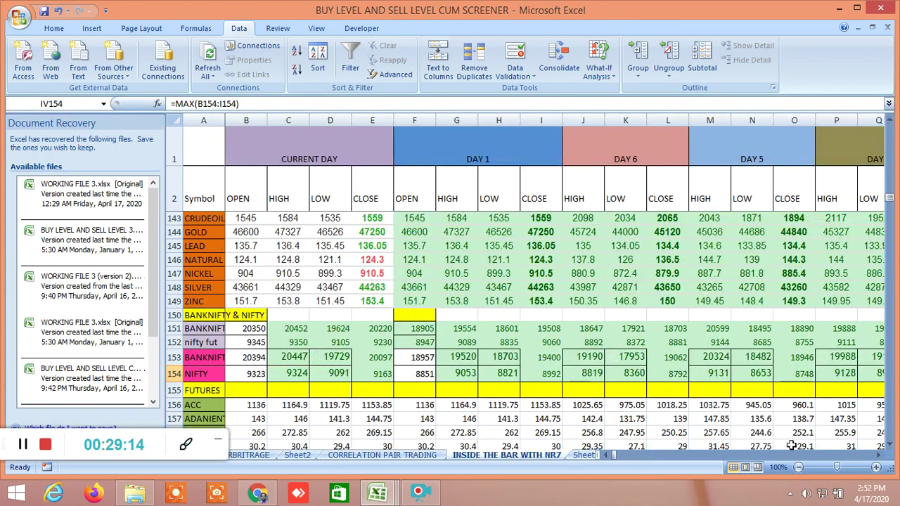
{"action": "left_click", "coordinate": [879, 457]}
{"action": "left_click", "coordinate": [879, 457]}
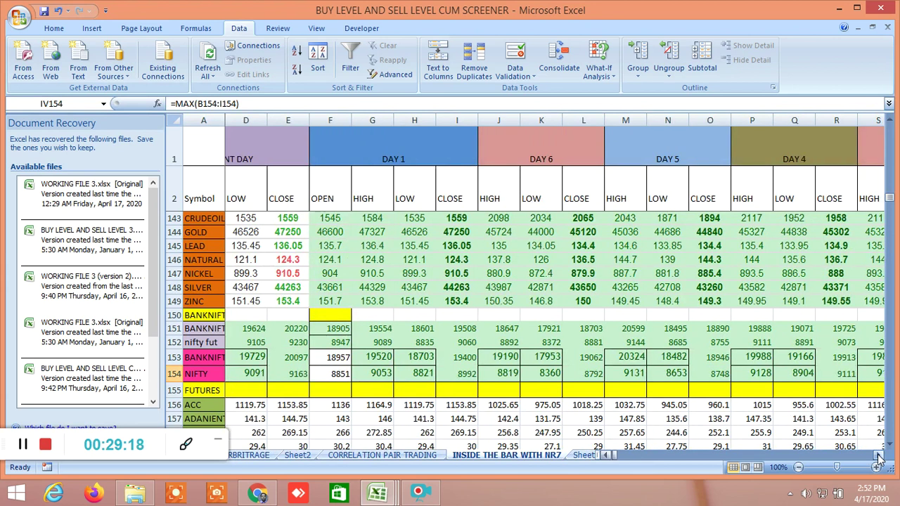
{"action": "mouse_move", "coordinate": [377, 492]}
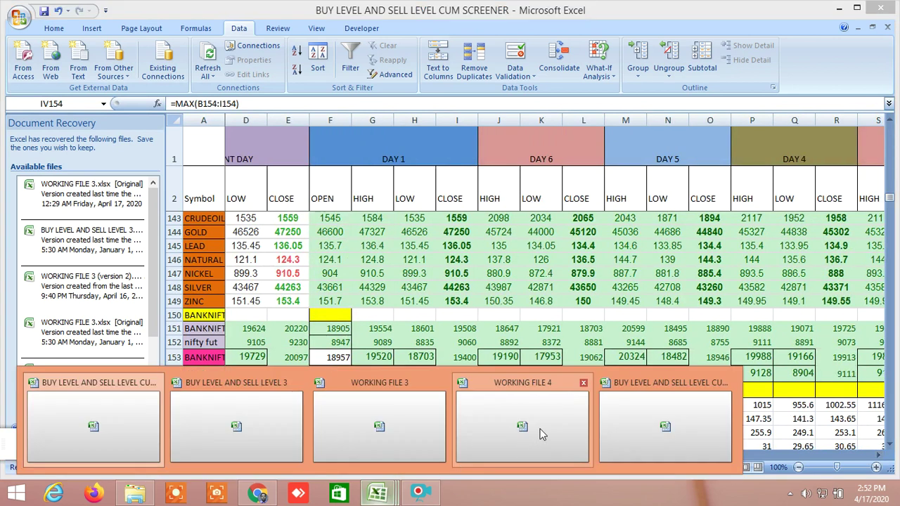
{"action": "left_click", "coordinate": [104, 431]}
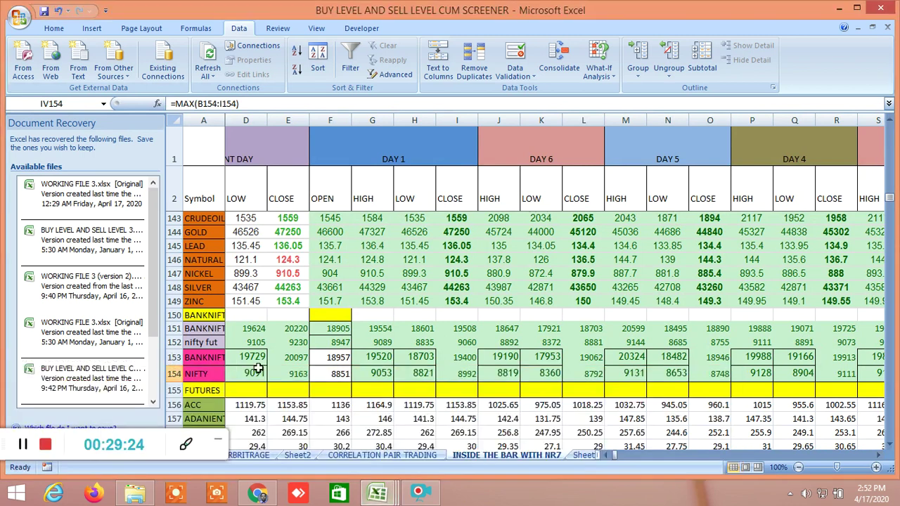
Recheck the Nifty index quote in TradingView, then view the screener's Day 6 to Day 2 prices for BankNifty and Nifty.
{"action": "left_click", "coordinate": [269, 485]}
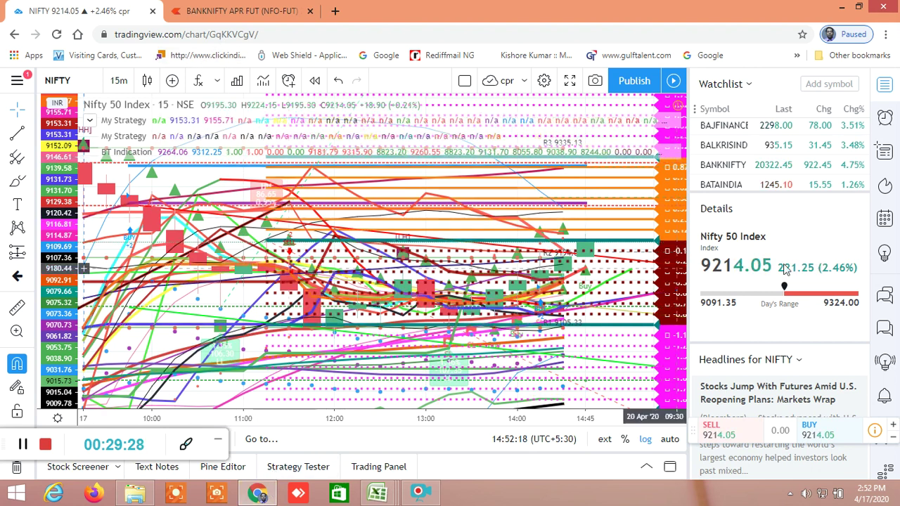
{"action": "mouse_move", "coordinate": [389, 490]}
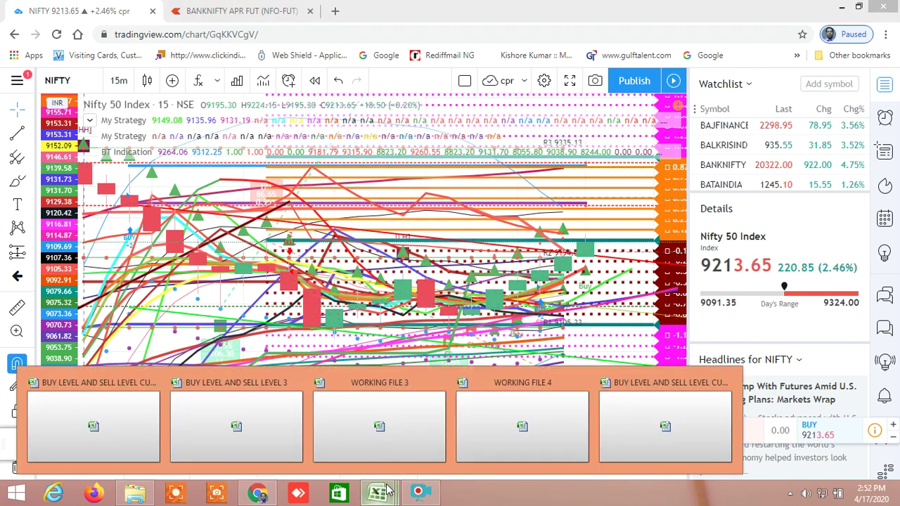
{"action": "left_click", "coordinate": [114, 415]}
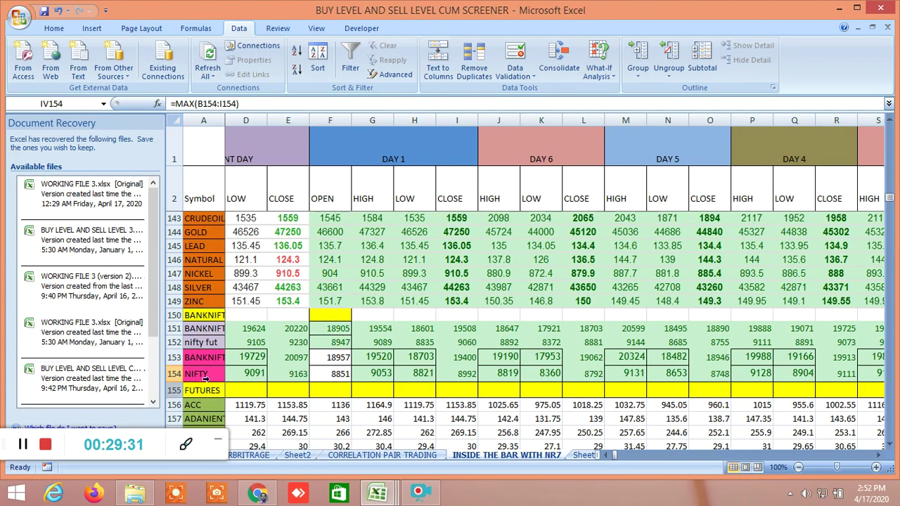
{"action": "left_click", "coordinate": [876, 458]}
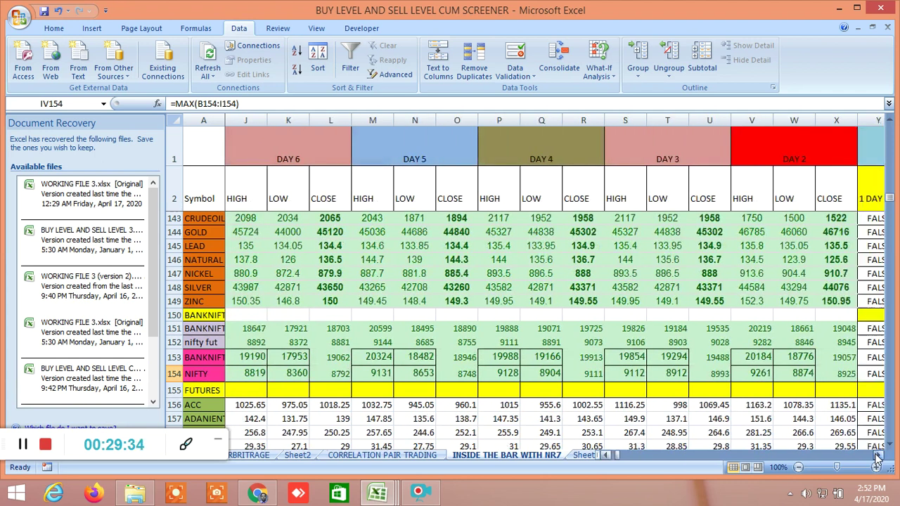
In WORKING FILE 3, set NIFTY's Last Price30 to 9214 on the STOCK sheet.
{"action": "mouse_move", "coordinate": [378, 492]}
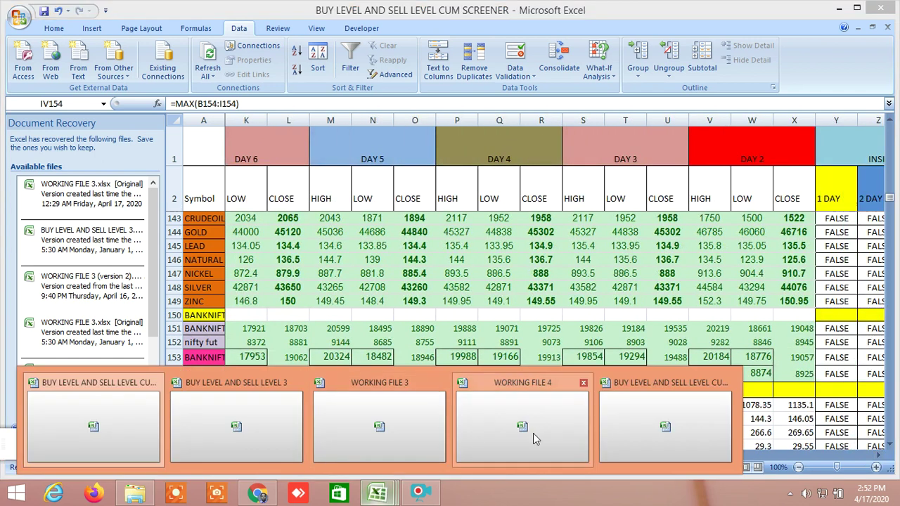
{"action": "left_click", "coordinate": [406, 435]}
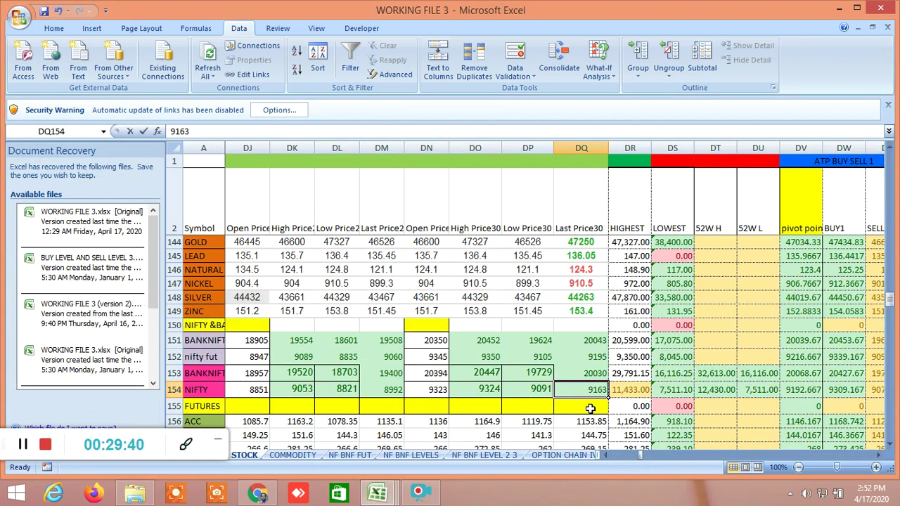
{"action": "type", "text": "9214"}
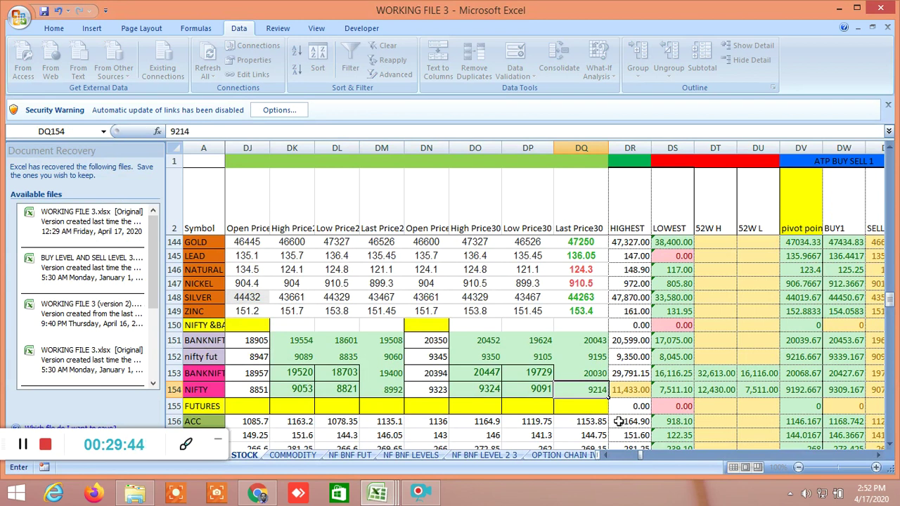
{"action": "left_click", "coordinate": [564, 360]}
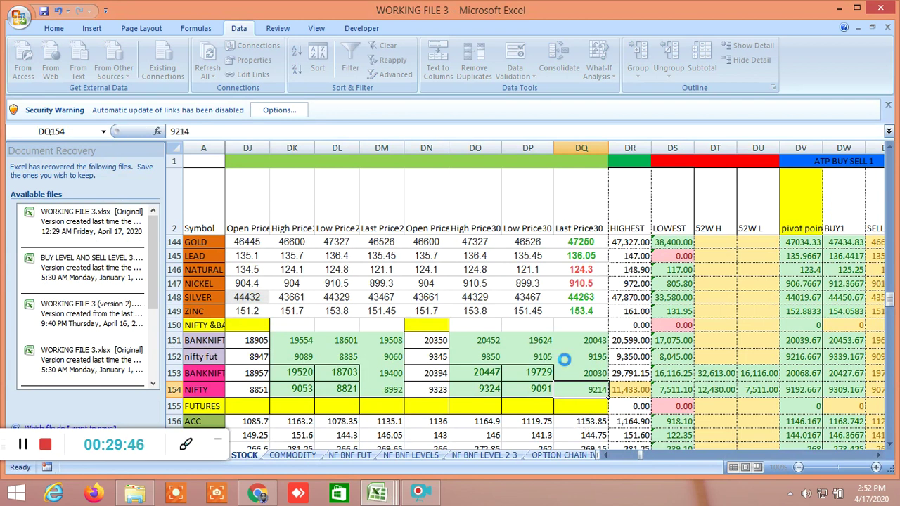
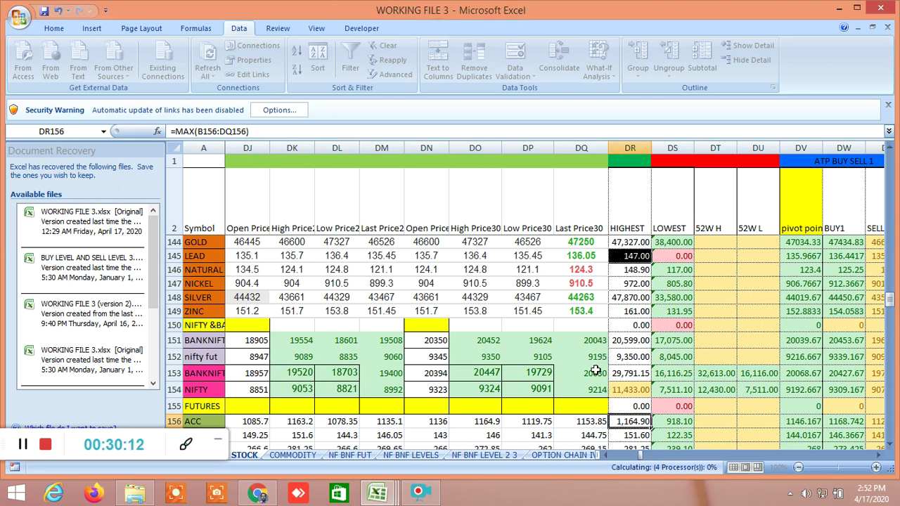
{"action": "left_click", "coordinate": [595, 389]}
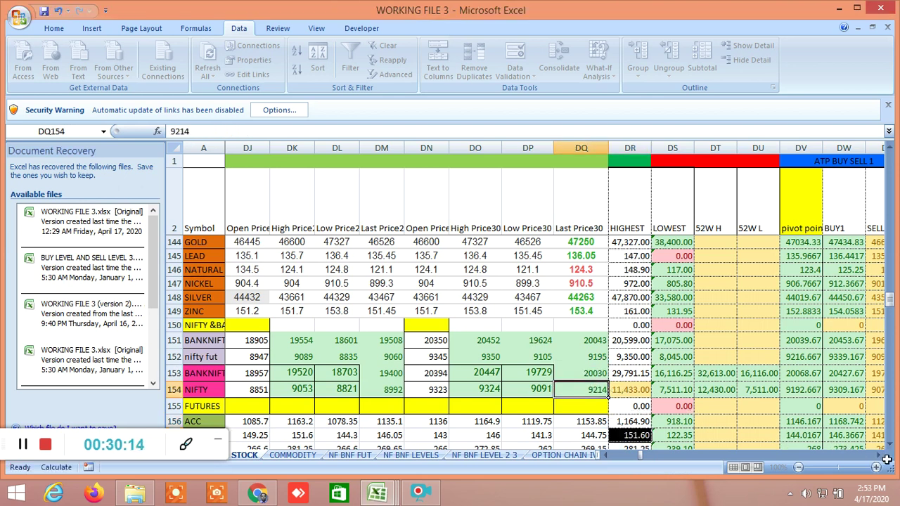
Review NIFTY's Buy at/above price and buy Targets 1 to 5 under NEW BUY SELL LEVEL 1 on the STOCK sheet.
{"action": "left_click", "coordinate": [578, 408]}
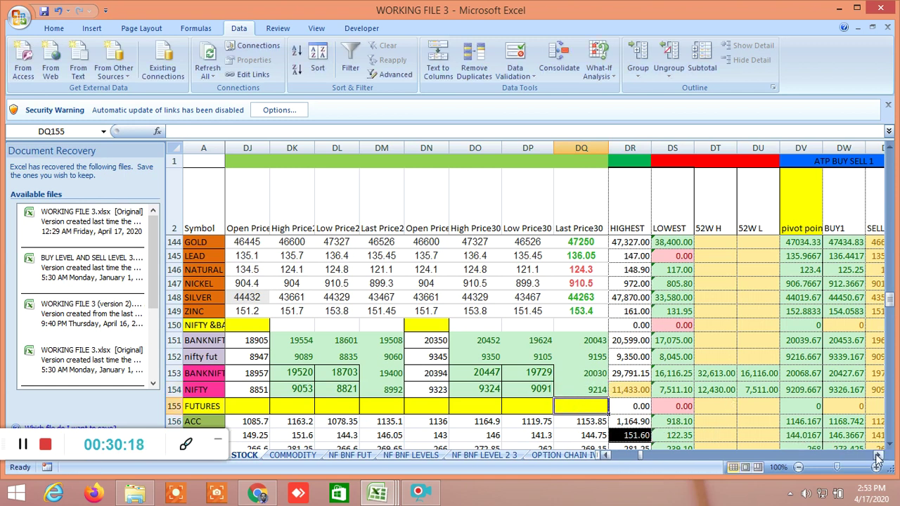
{"action": "left_click_drag", "start_coordinate": [878, 458], "coordinate": [877, 458]}
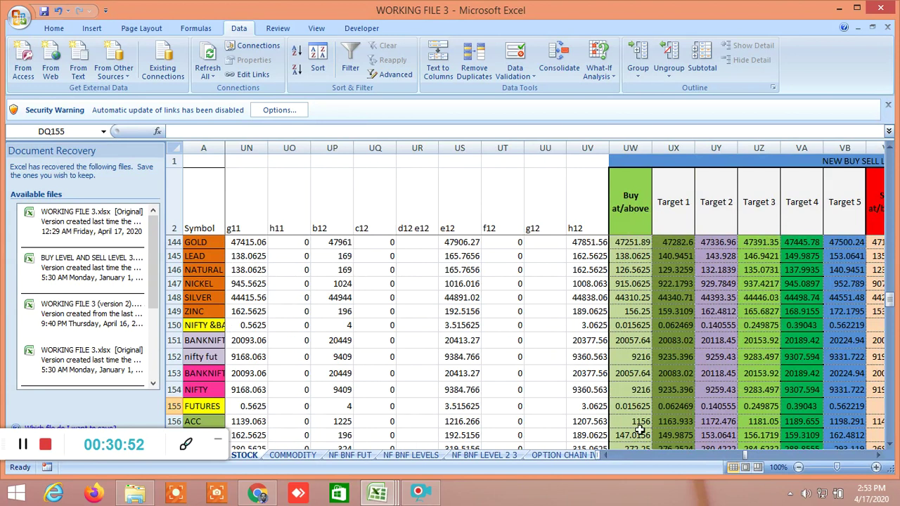
{"action": "left_click", "coordinate": [641, 390]}
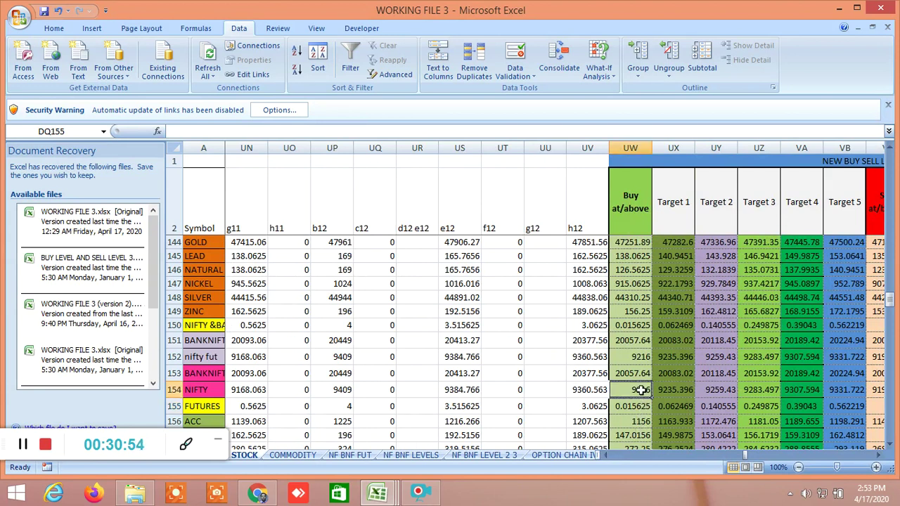
{"action": "left_click", "coordinate": [681, 391]}
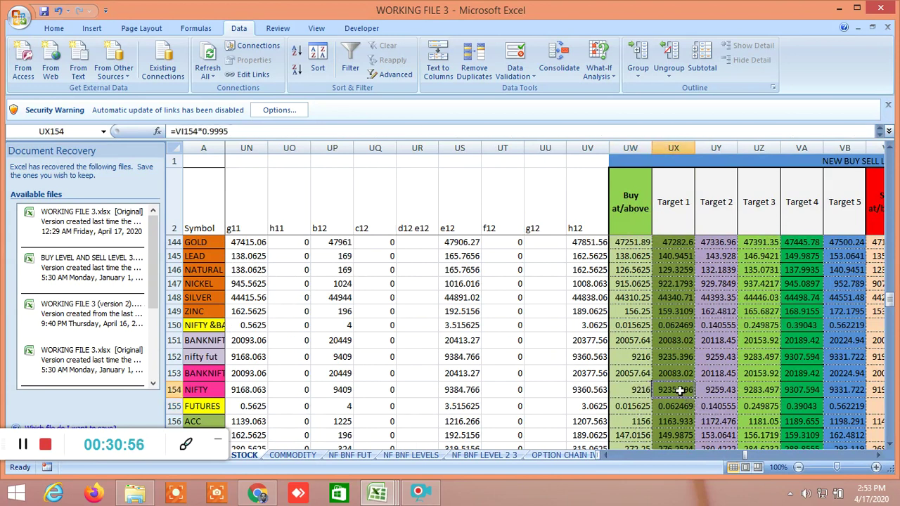
{"action": "left_click", "coordinate": [727, 390]}
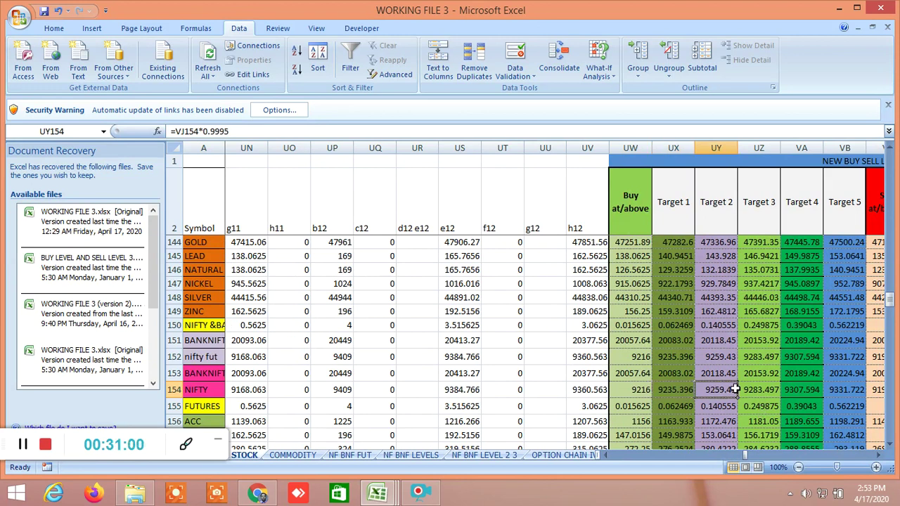
{"action": "left_click", "coordinate": [759, 391]}
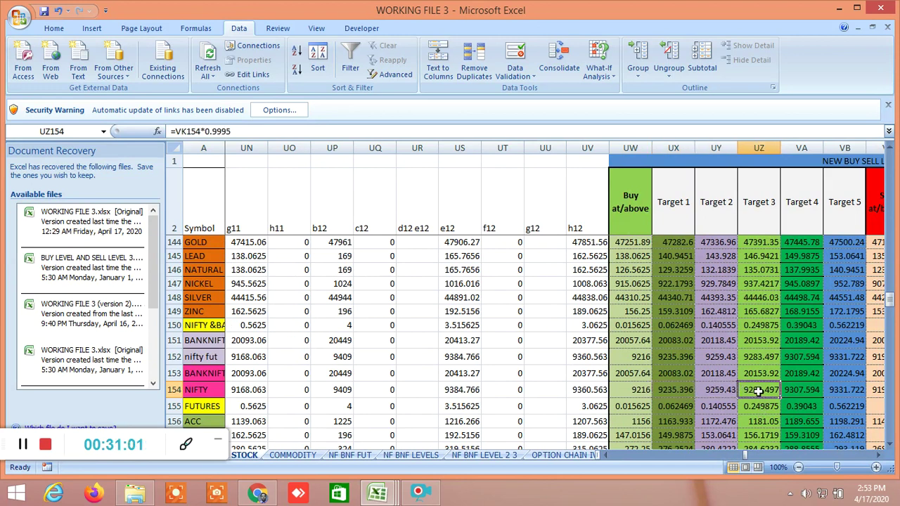
{"action": "left_click", "coordinate": [807, 393]}
{"action": "left_click", "coordinate": [838, 392]}
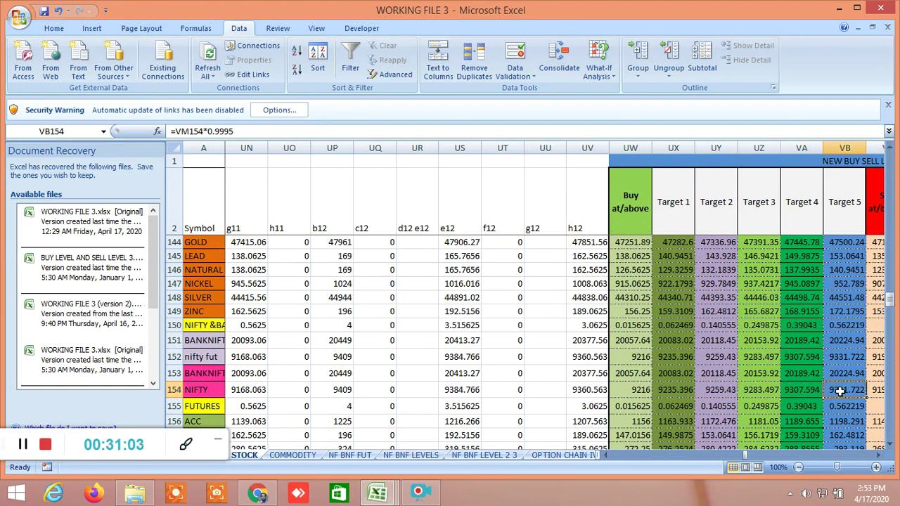
Inspect NIFTY's Sell at/below price and first sell target under NEW BUY SELL LEVEL 1.
{"action": "left_click", "coordinate": [875, 457]}
{"action": "left_click", "coordinate": [876, 457]}
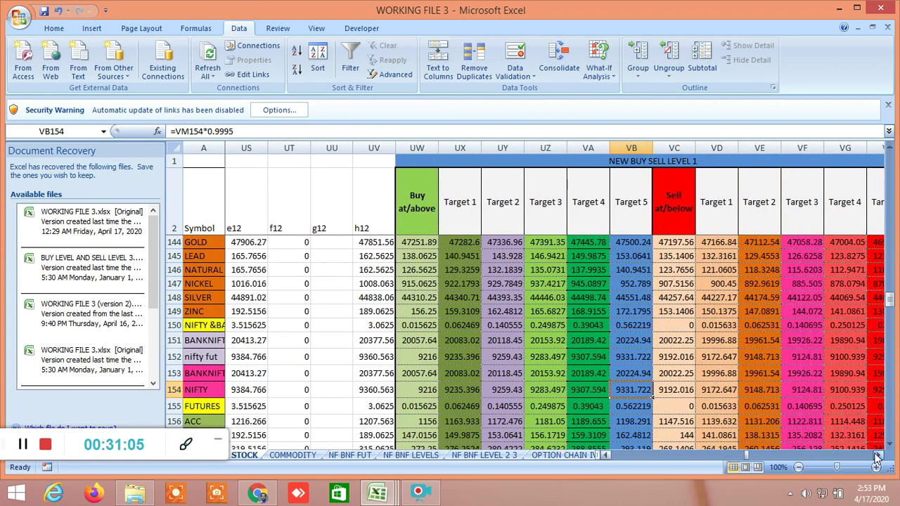
{"action": "left_click", "coordinate": [670, 392]}
{"action": "left_click", "coordinate": [720, 394]}
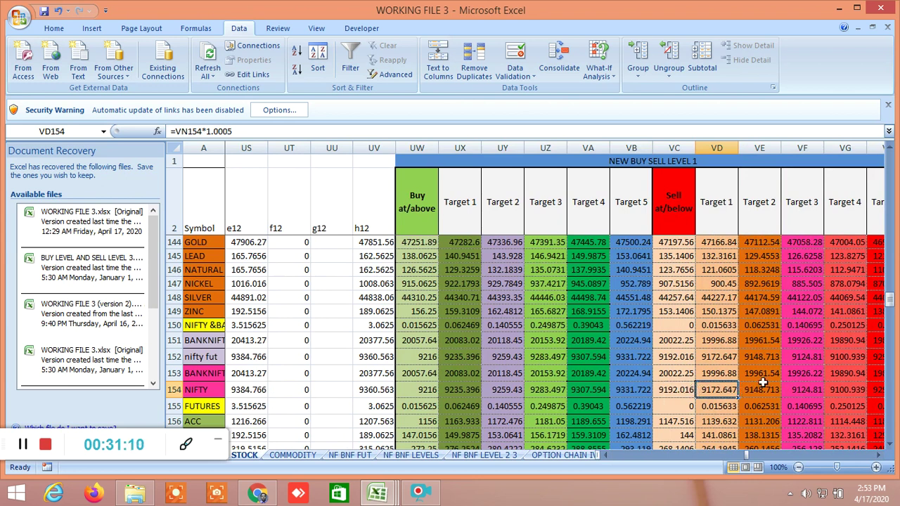
Compare NIFTY's buy entry and first two buy targets with its sell entry and first sell target.
{"action": "left_click", "coordinate": [427, 392]}
{"action": "left_click", "coordinate": [466, 391]}
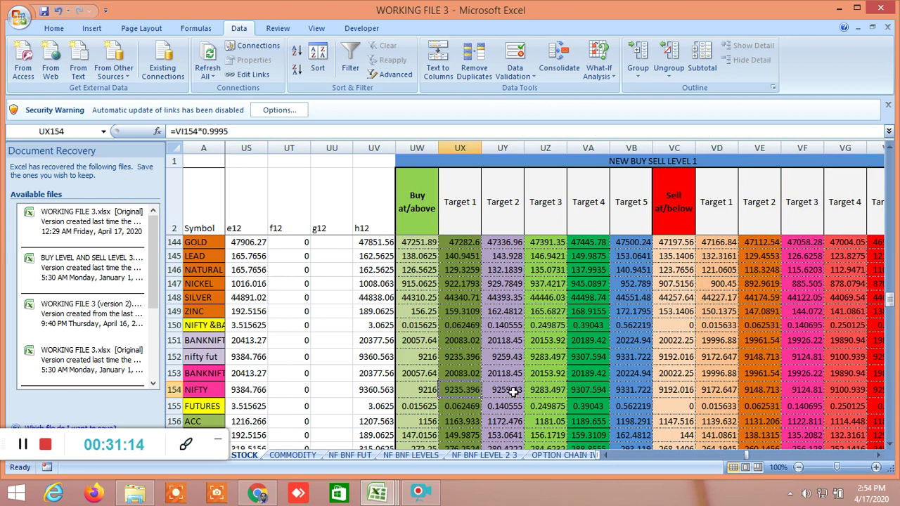
{"action": "left_click", "coordinate": [512, 391]}
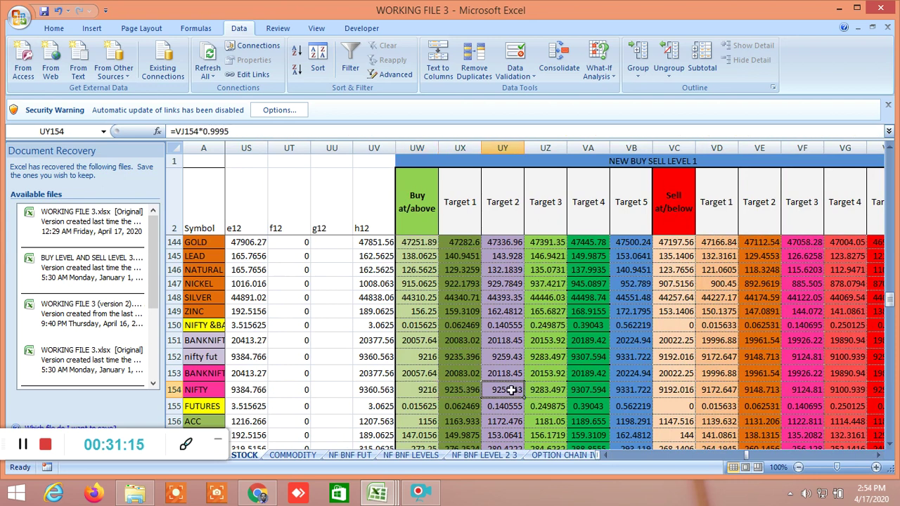
{"action": "left_click", "coordinate": [671, 392]}
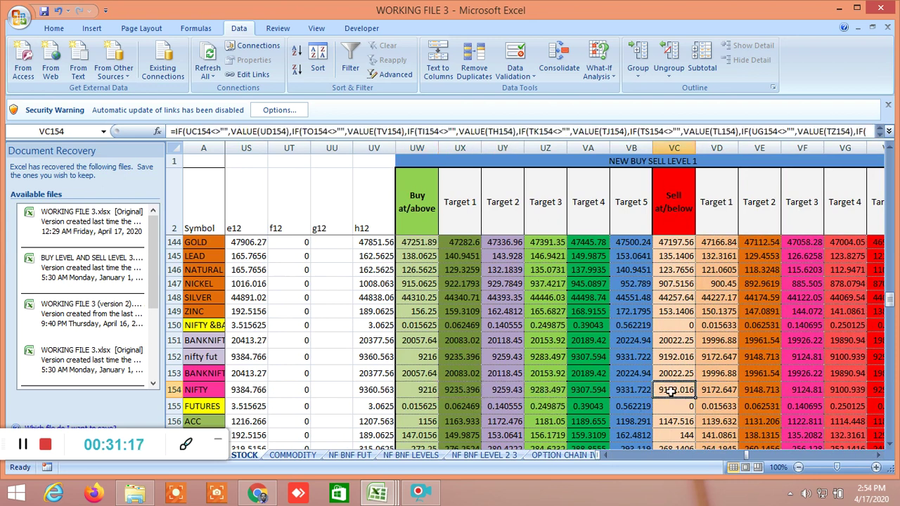
{"action": "left_click", "coordinate": [717, 393]}
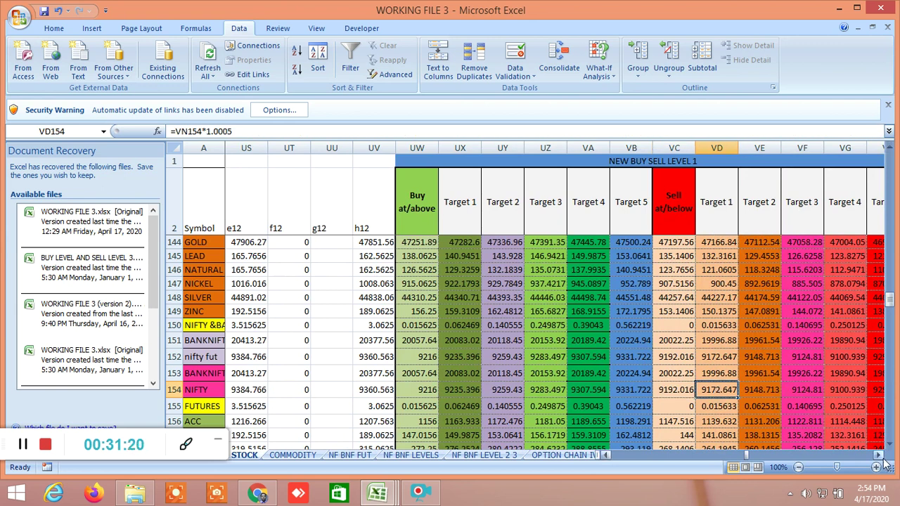
View NIFTY's remaining sell targets, Resistance 1 to 5 and Support 1 to 5, and return to the ATP buy and sell columns.
{"action": "left_click", "coordinate": [879, 457]}
{"action": "left_click", "coordinate": [879, 456]}
{"action": "left_click", "coordinate": [879, 458]}
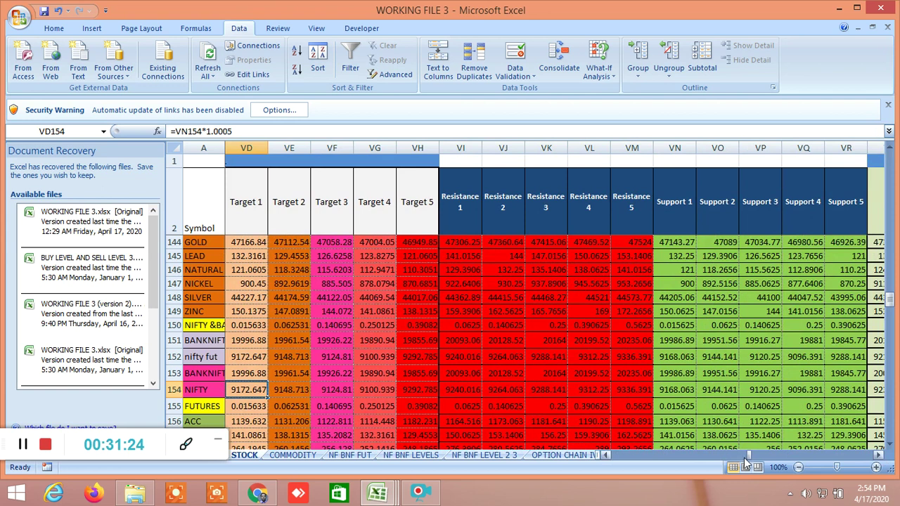
{"action": "left_click_drag", "start_coordinate": [749, 461], "coordinate": [643, 459]}
Switch to the BUY LEVEL AND SELL LEVEL CUM SCREENER workbook, then check the live Nifty 50 quote in TradingView.
{"action": "left_click", "coordinate": [380, 499]}
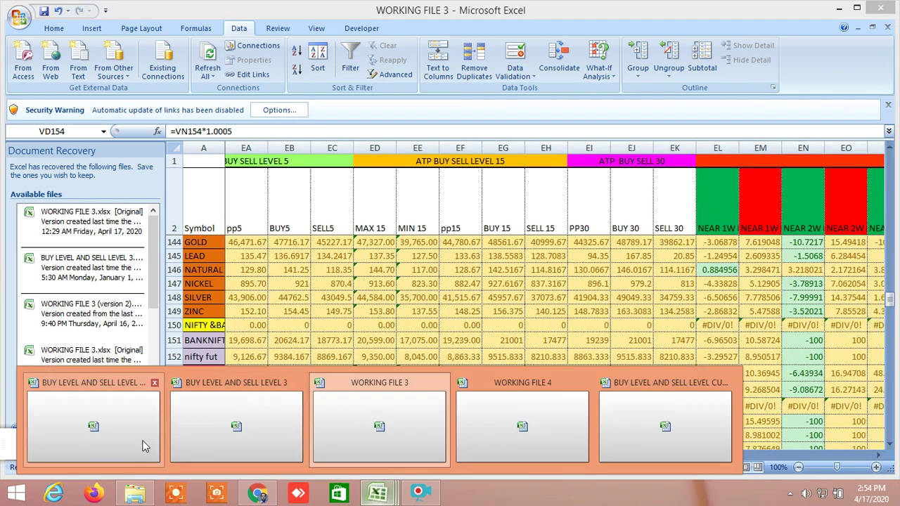
{"action": "left_click", "coordinate": [102, 442]}
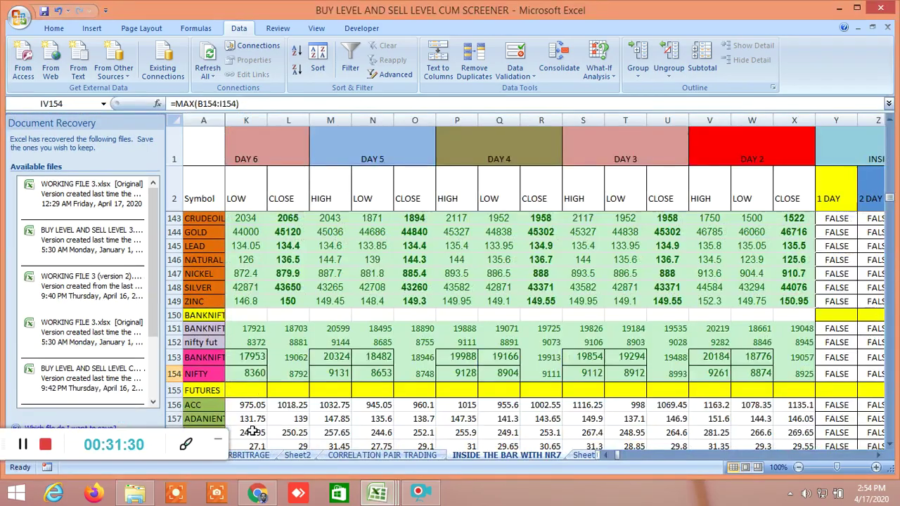
{"action": "left_click", "coordinate": [273, 494]}
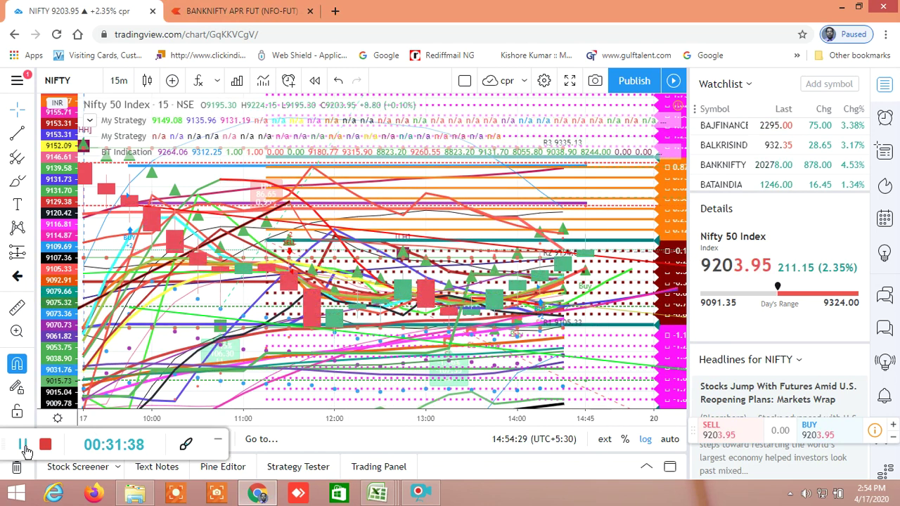
{"action": "left_click", "coordinate": [25, 450]}
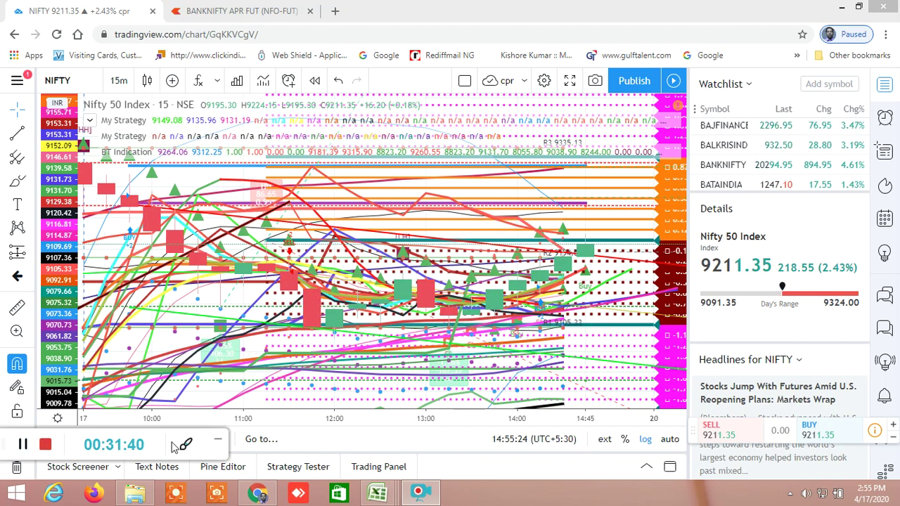